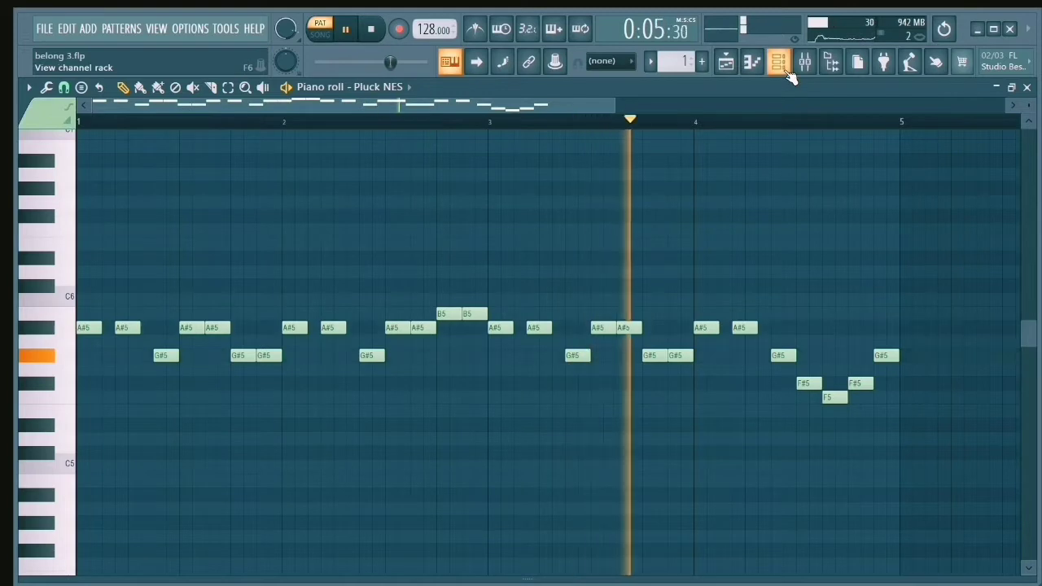
Step: Switch playback to pattern 2 and inspect the Harp channel's FLEX instrument settings
left_click(780, 66)
scroll(682, 64, "up", 1)
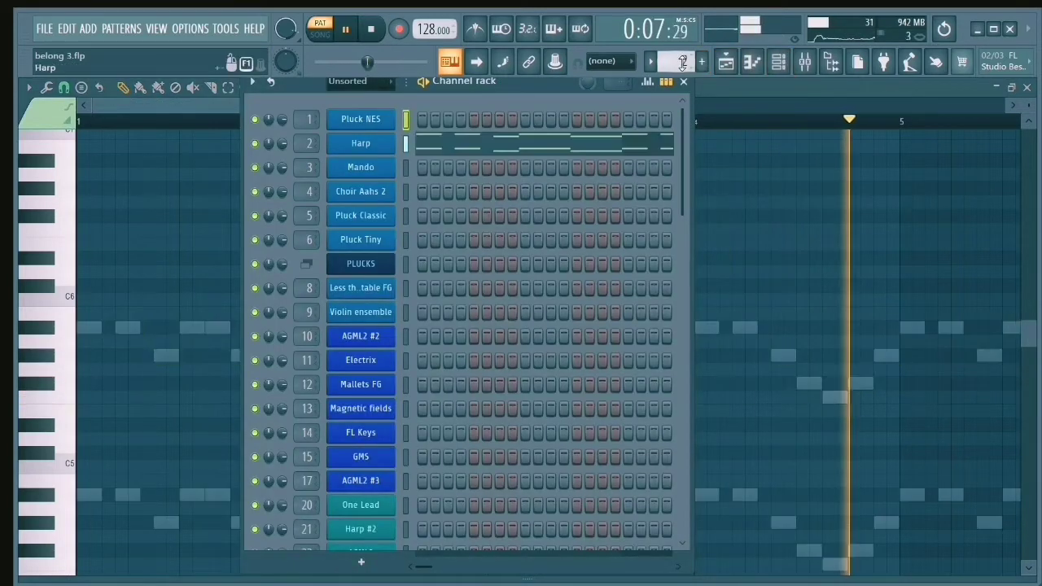
left_click(386, 145)
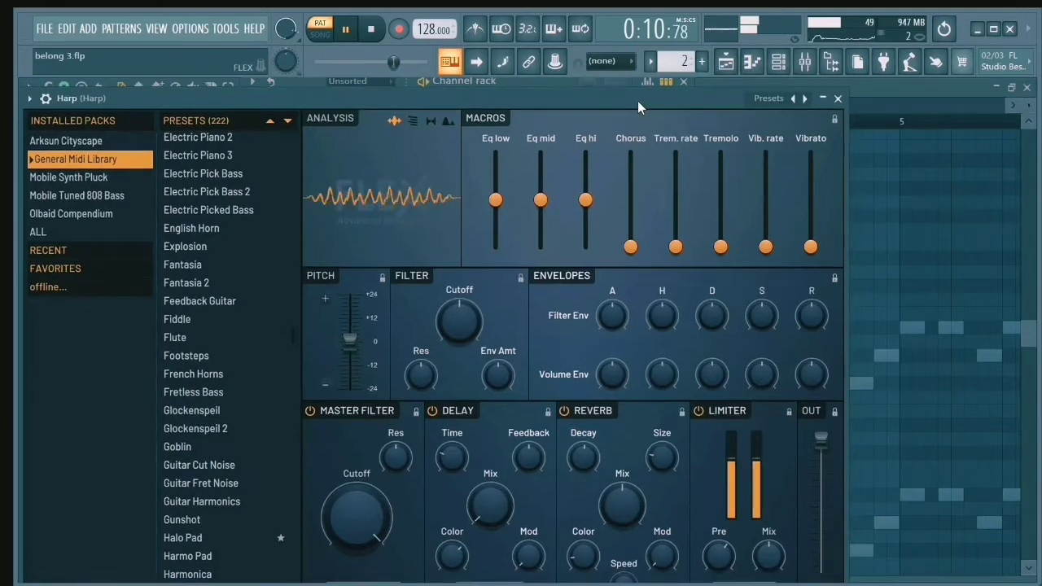
left_click(838, 98)
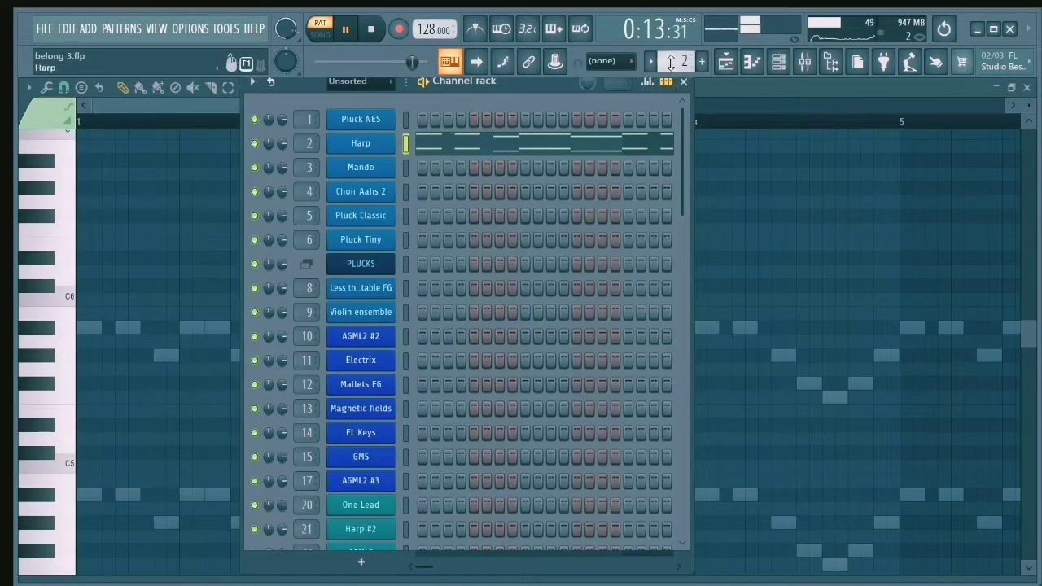
Step: Switch playback to pattern 3 and review the Mando channel's notes and Sytrus instrument settings
scroll(670, 61, "up", 1)
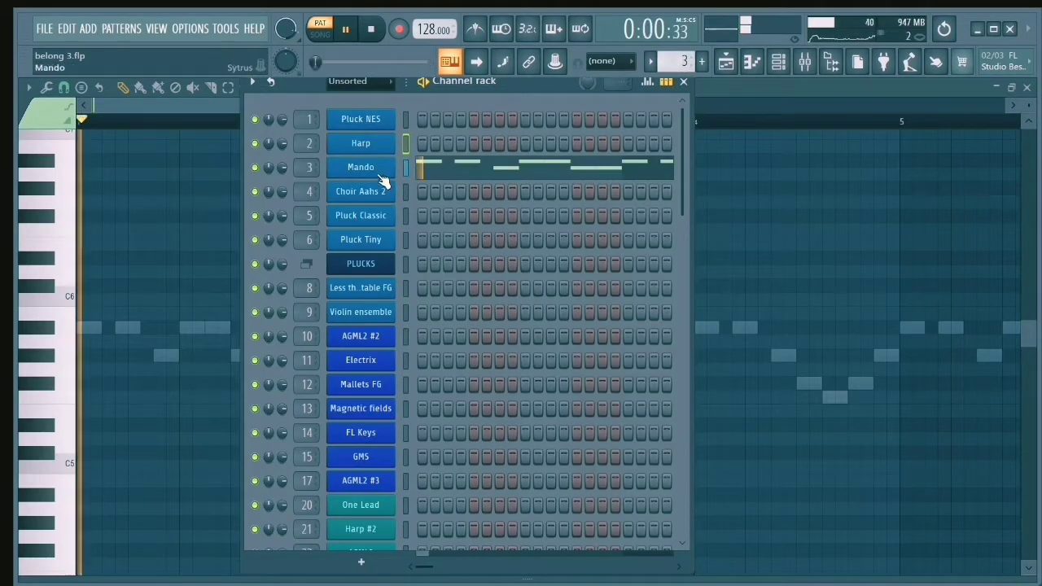
left_click(447, 169)
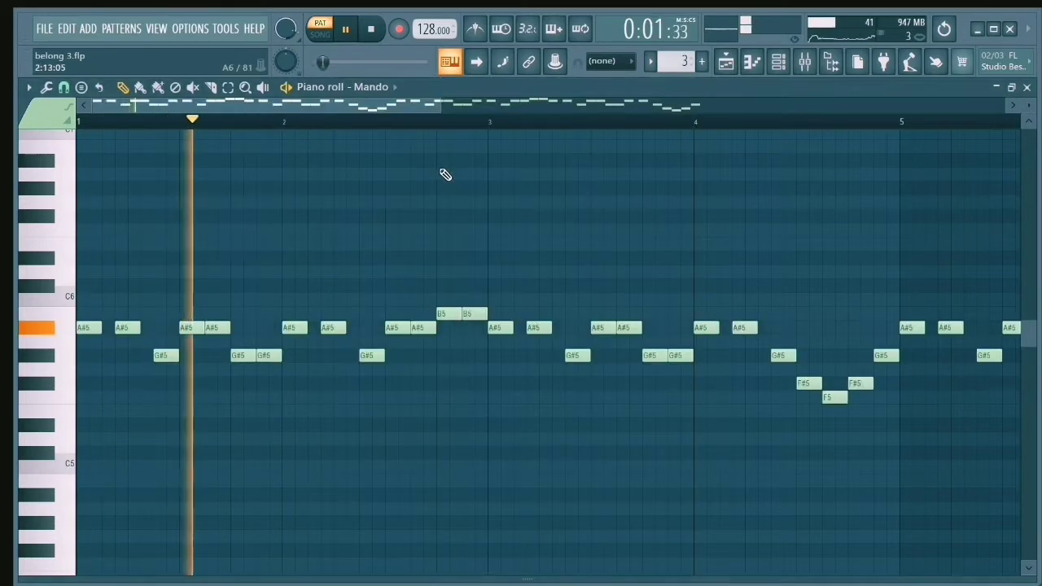
left_click(778, 61)
left_click(376, 167)
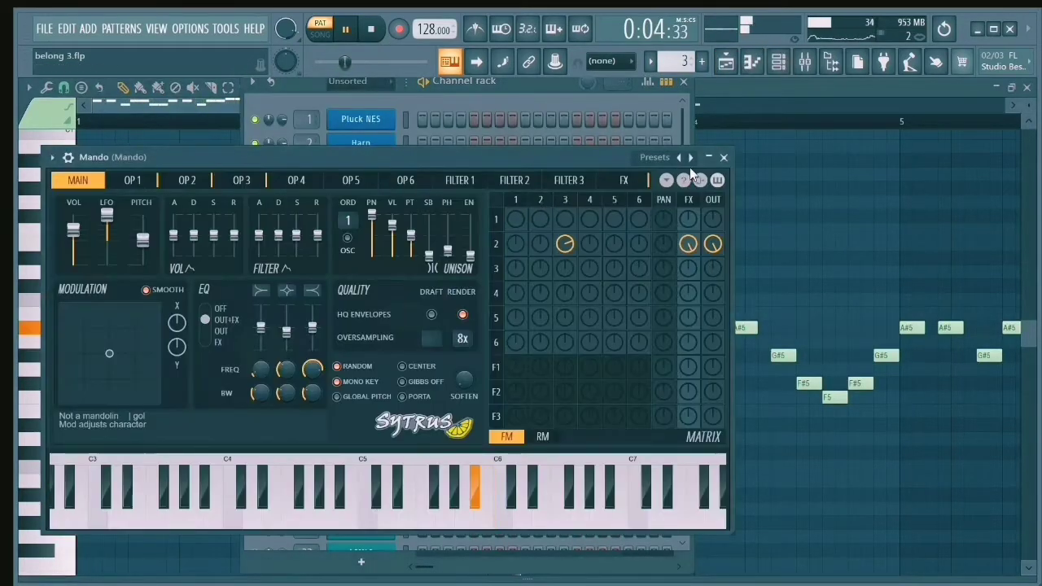
left_click(723, 157)
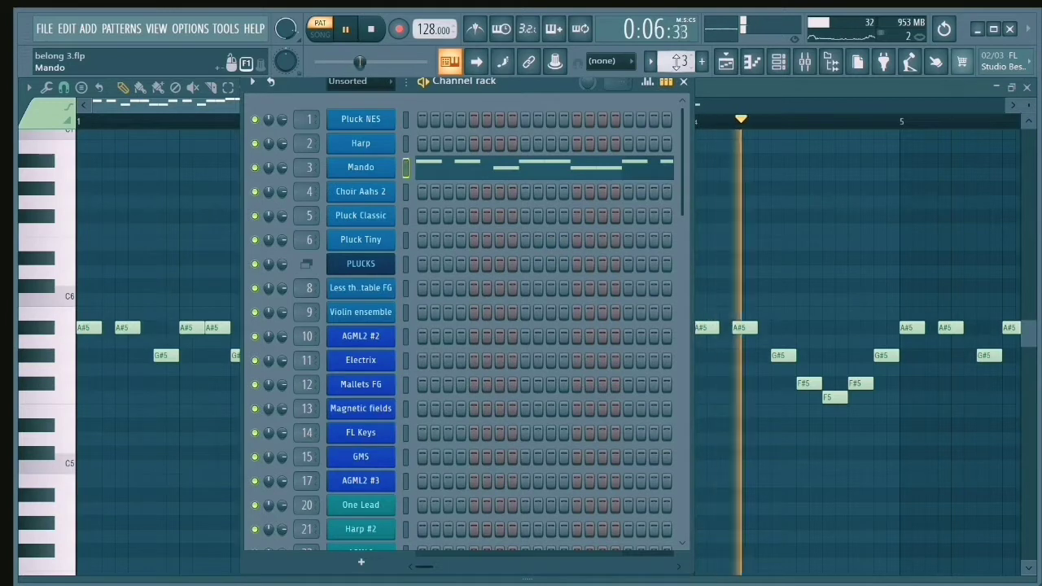
Step: Switch playback to pattern 4 and review the notes and mixer effects of Choir Aahs 2
scroll(678, 63, "up", 1)
left_click(369, 196)
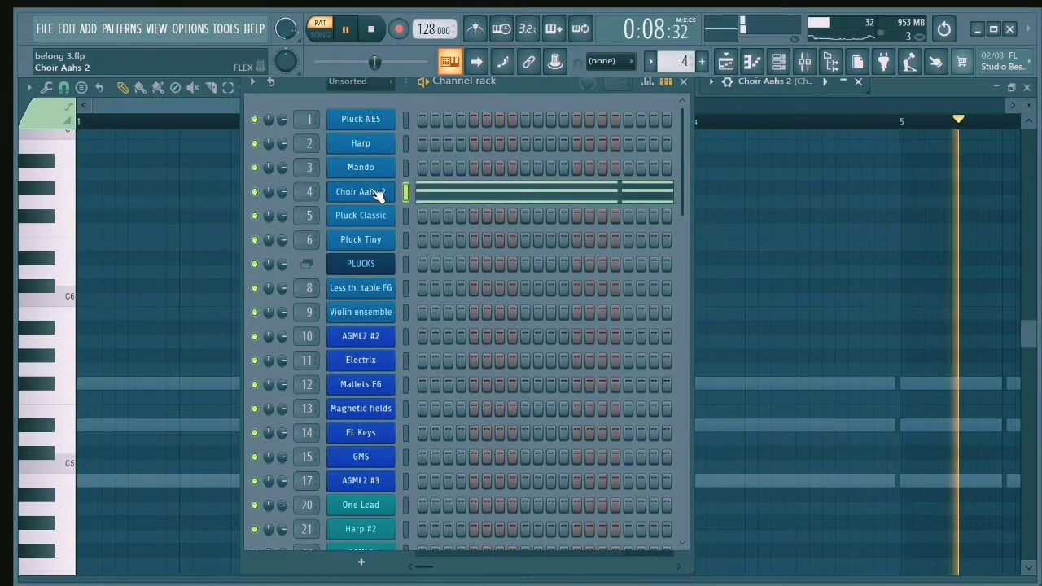
left_click(778, 65)
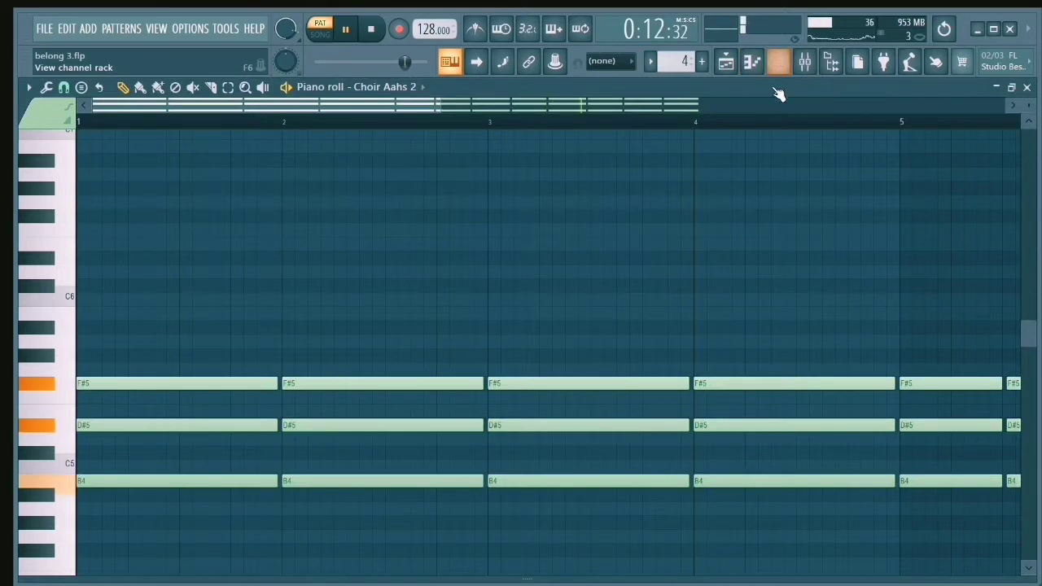
left_click(804, 62)
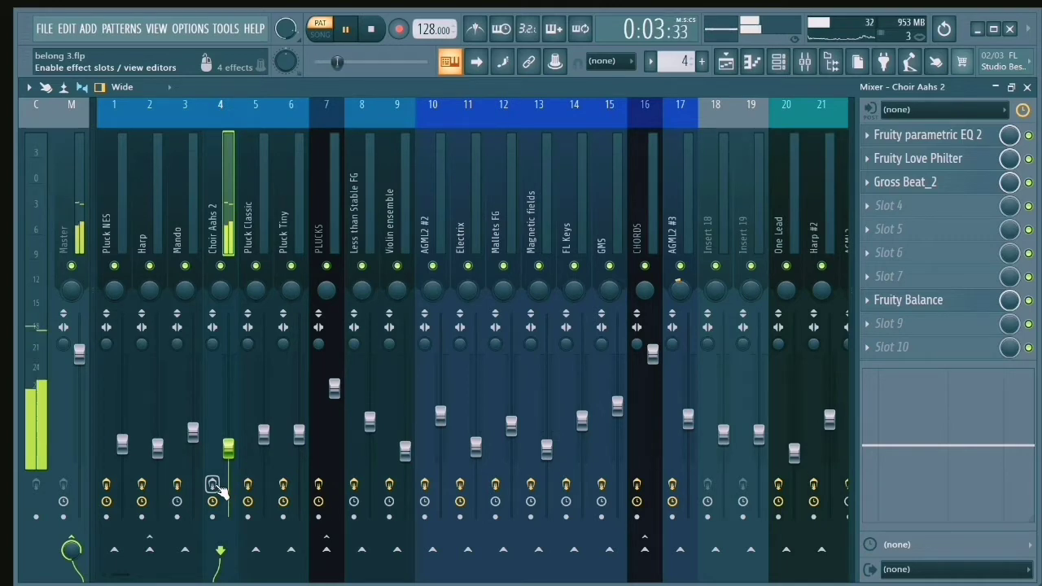
Step: Audition pattern 5 (Pluck Classic) and pattern 6 (Pluck Tiny), and bring up the song arrangement
left_click(784, 60)
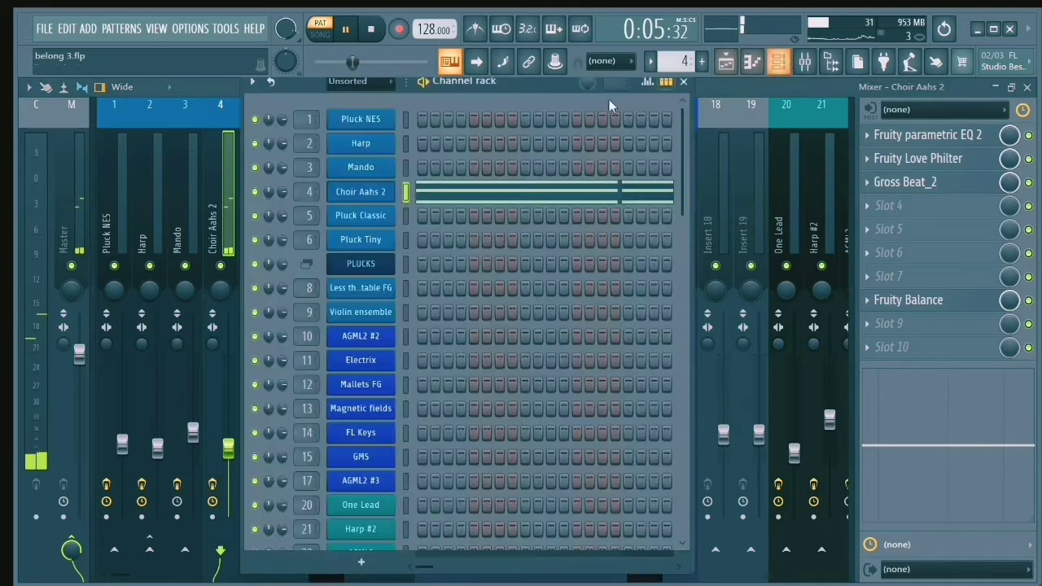
scroll(673, 62, "up", 1)
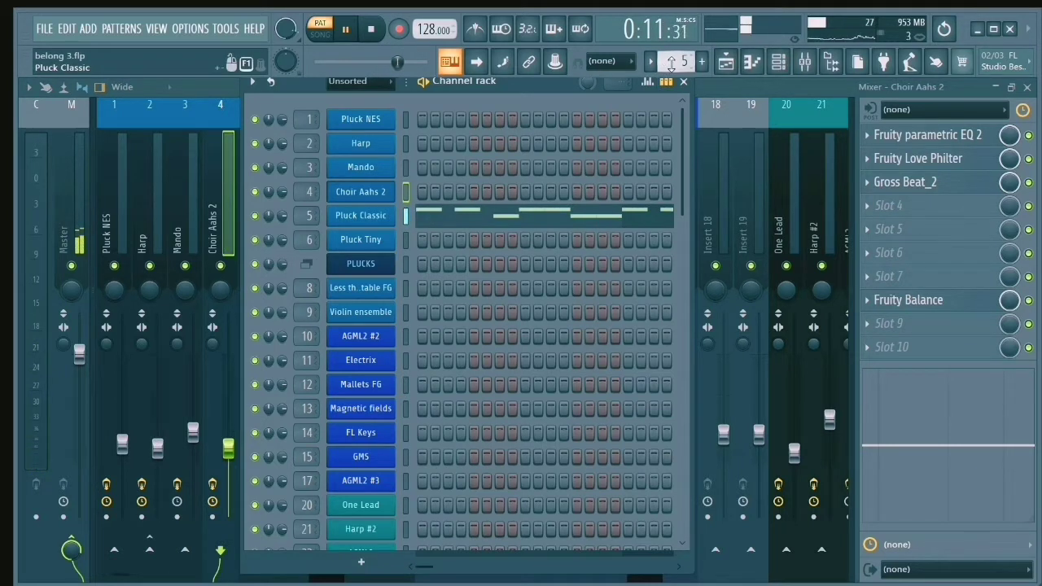
scroll(681, 63, "up", 1)
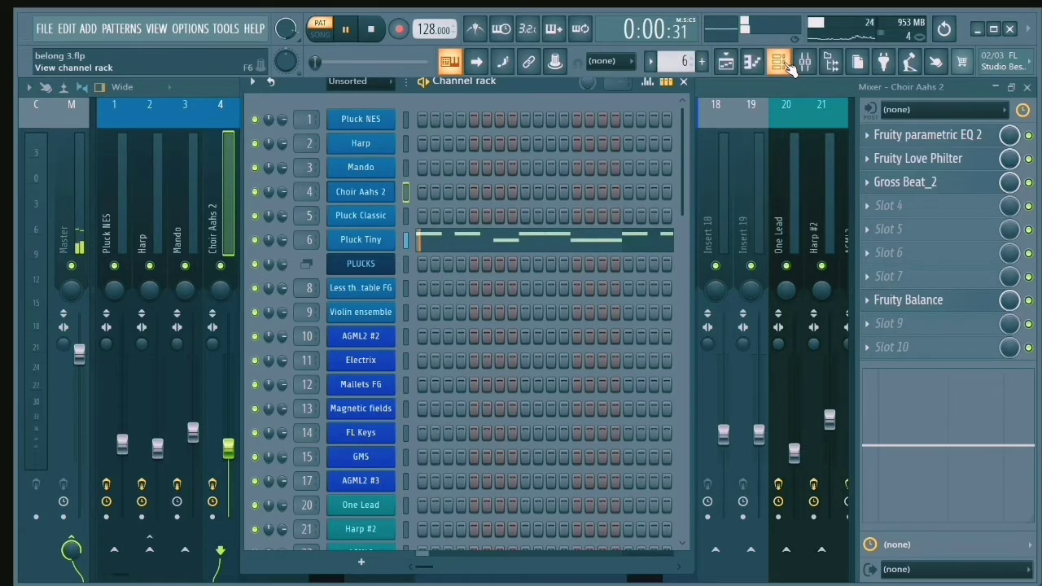
left_click(726, 61)
Step: Switch playback to pattern 7 and examine the mixer effects and routing of the PLUCKS bus and the individual pluck tracks
left_click(778, 61)
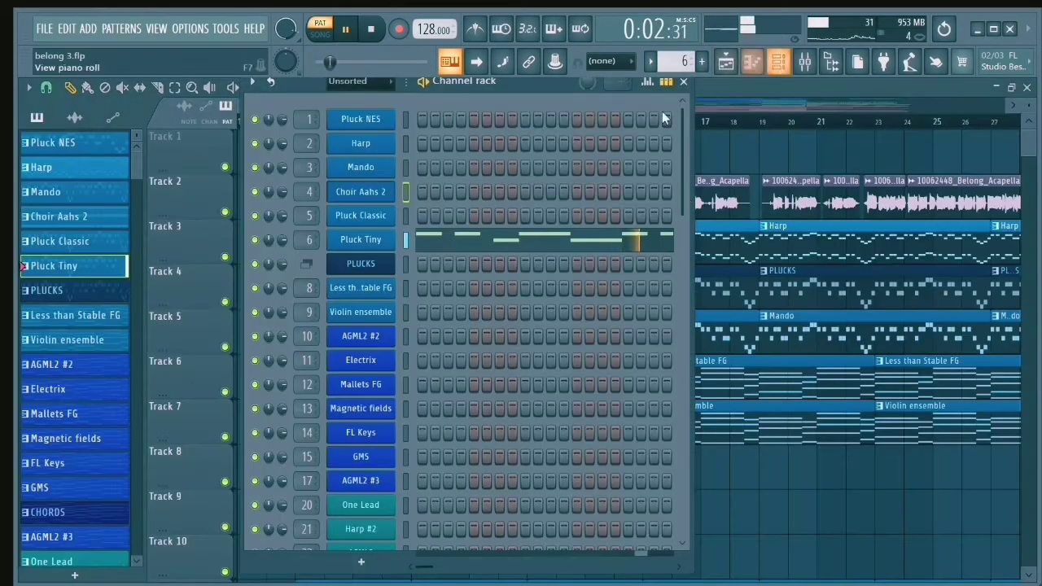
scroll(675, 68, "up", 1)
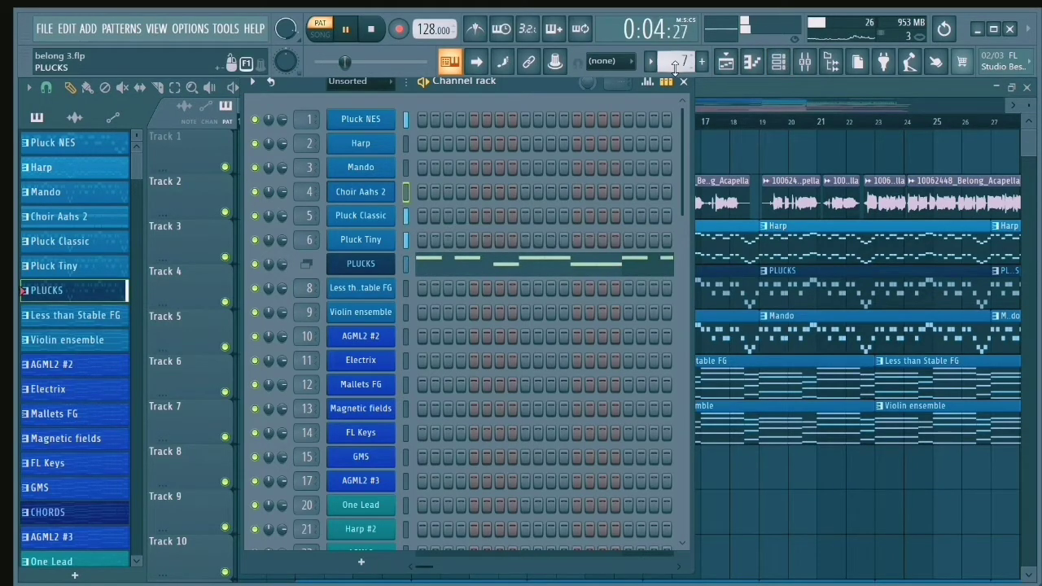
left_click(804, 61)
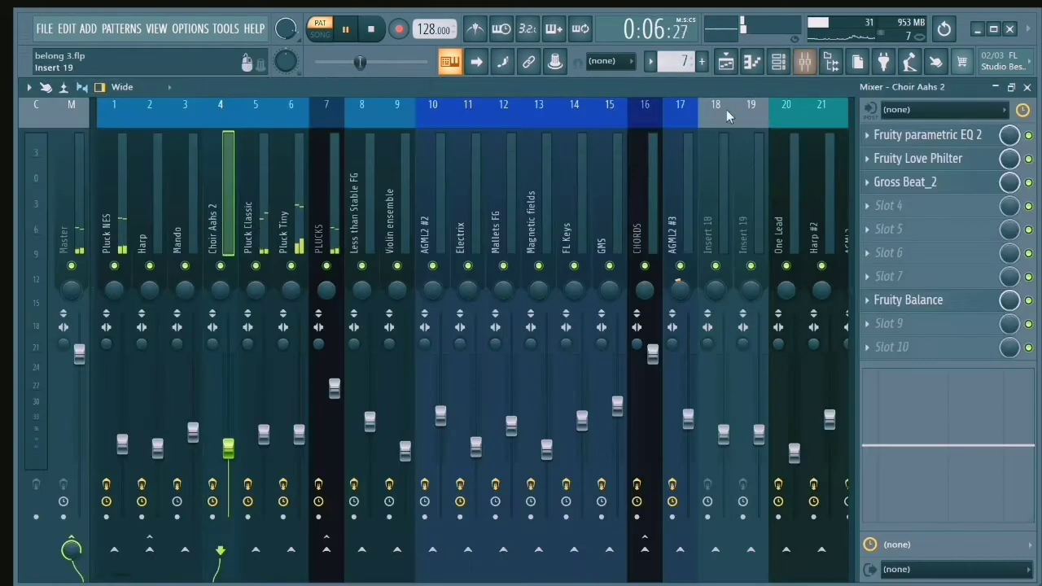
left_click(334, 208)
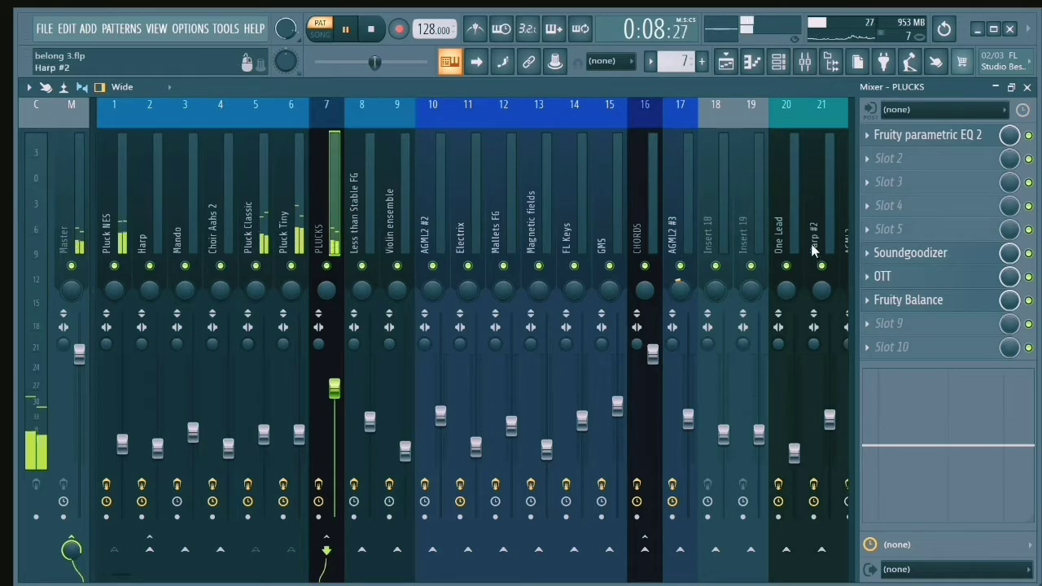
left_click(185, 212)
left_click(114, 212)
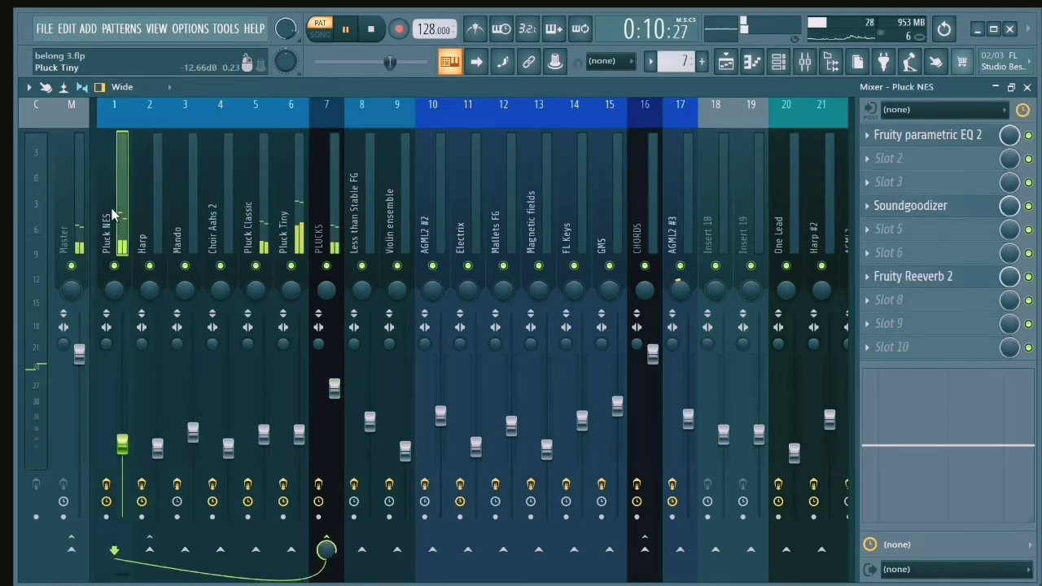
left_click(235, 213)
left_click(330, 212)
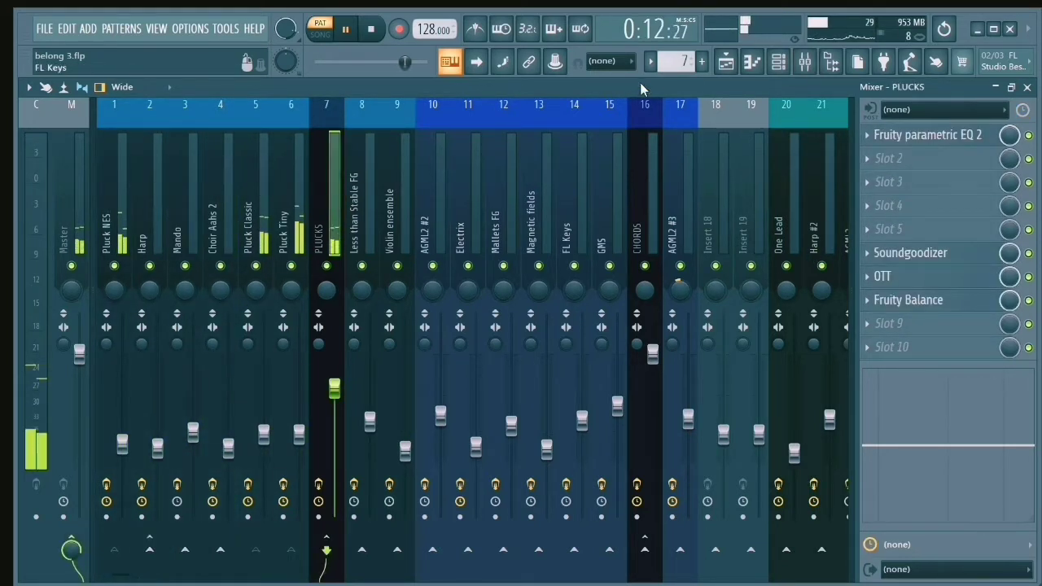
left_click(804, 61)
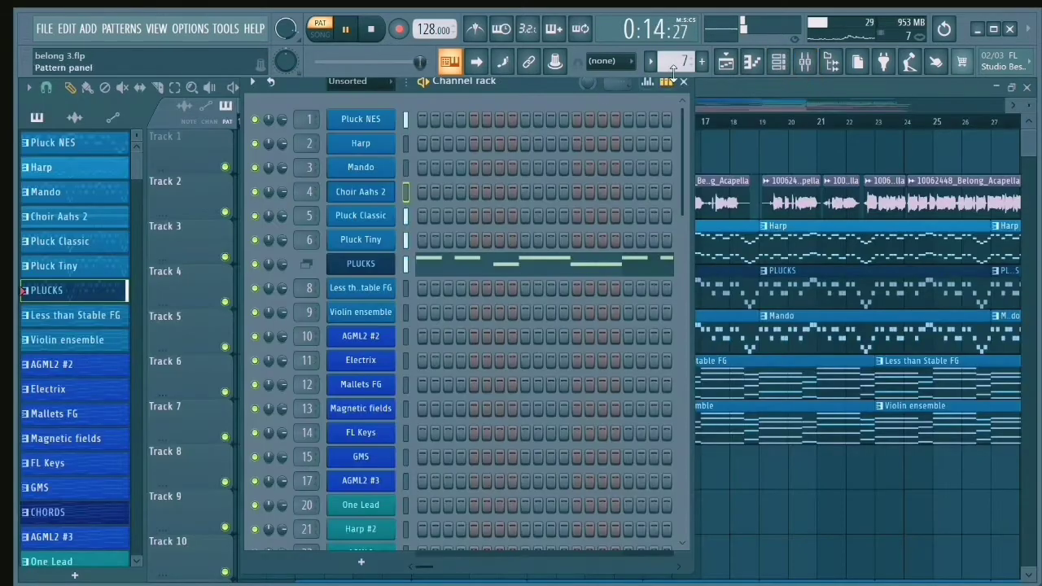
Step: Switch playback to pattern 8 and examine the full note sequence of the Less than Stable FG channel
scroll(679, 60, "up", 1)
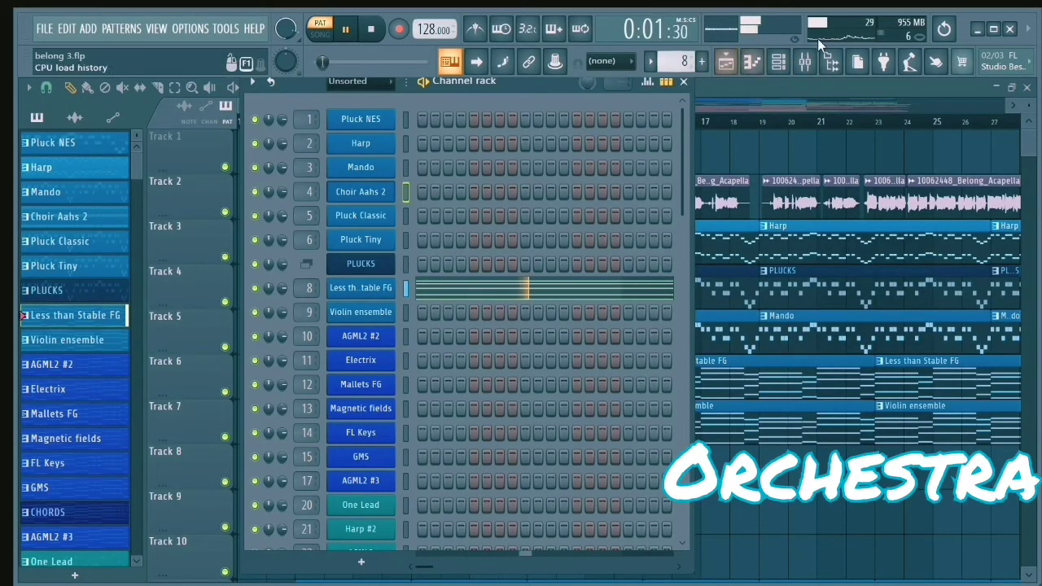
left_click(513, 284)
scroll(513, 279, "down", 4)
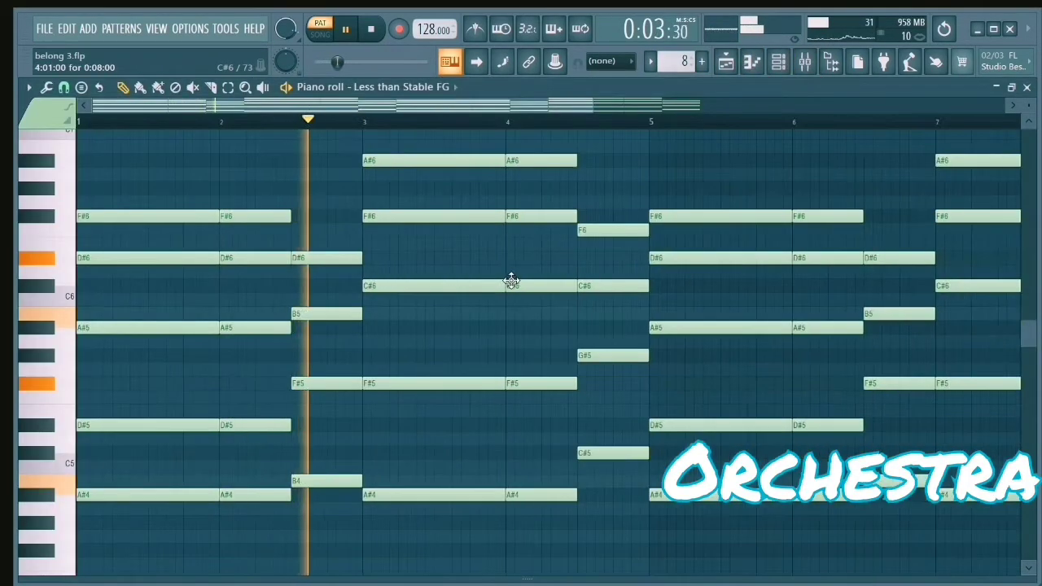
scroll(537, 290, "up", 1)
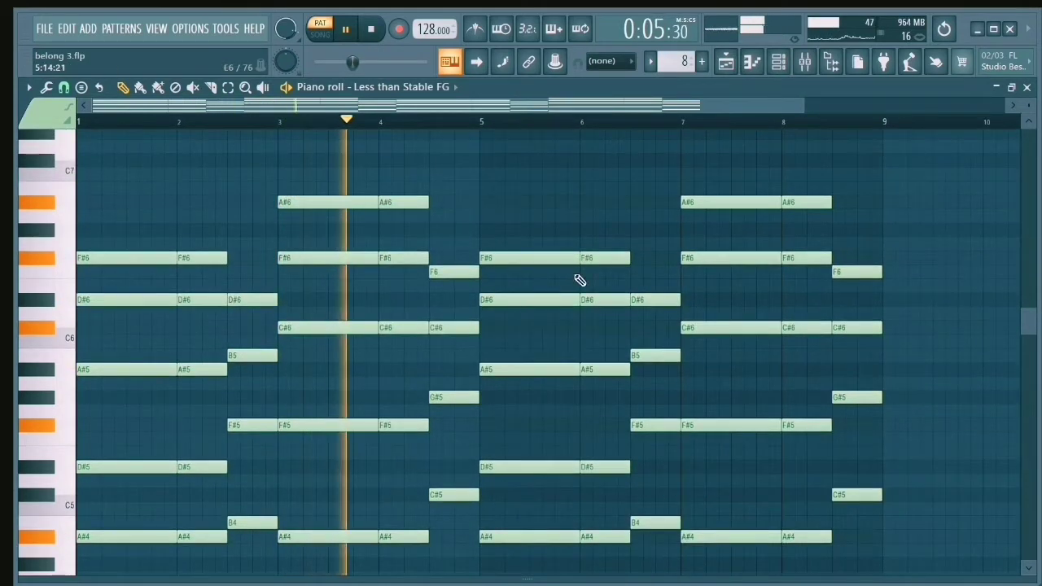
Step: Inspect the Less than Stable FG mixer track's effects, including its Fruity parametric EQ 2 curve
left_click(804, 62)
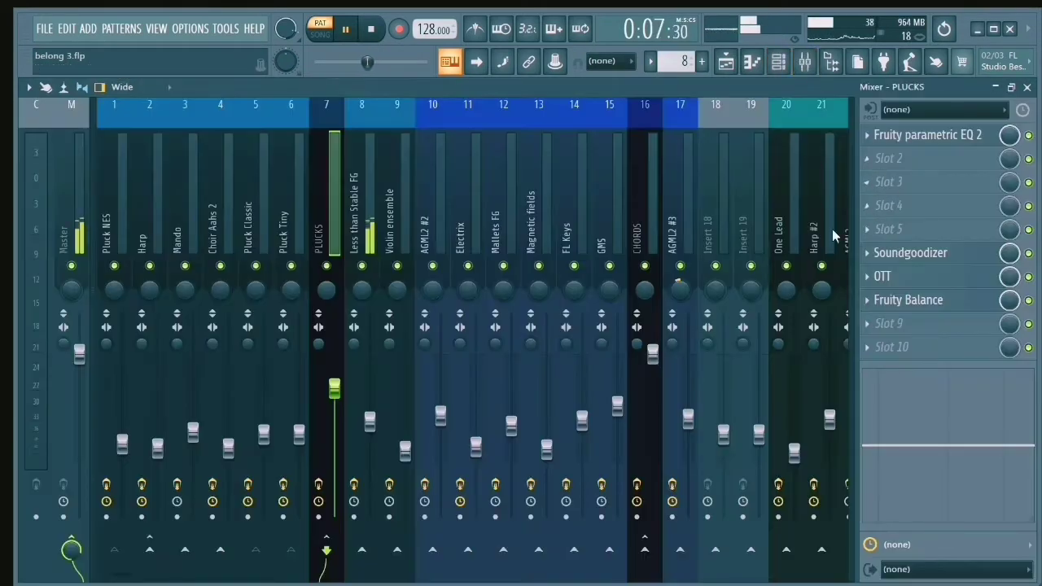
left_click(351, 197)
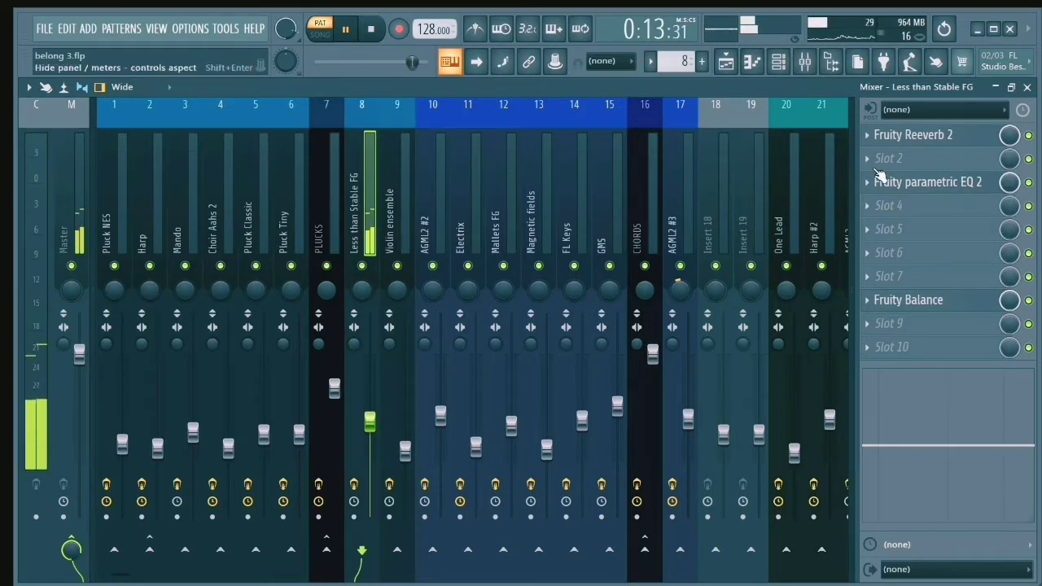
left_click(904, 182)
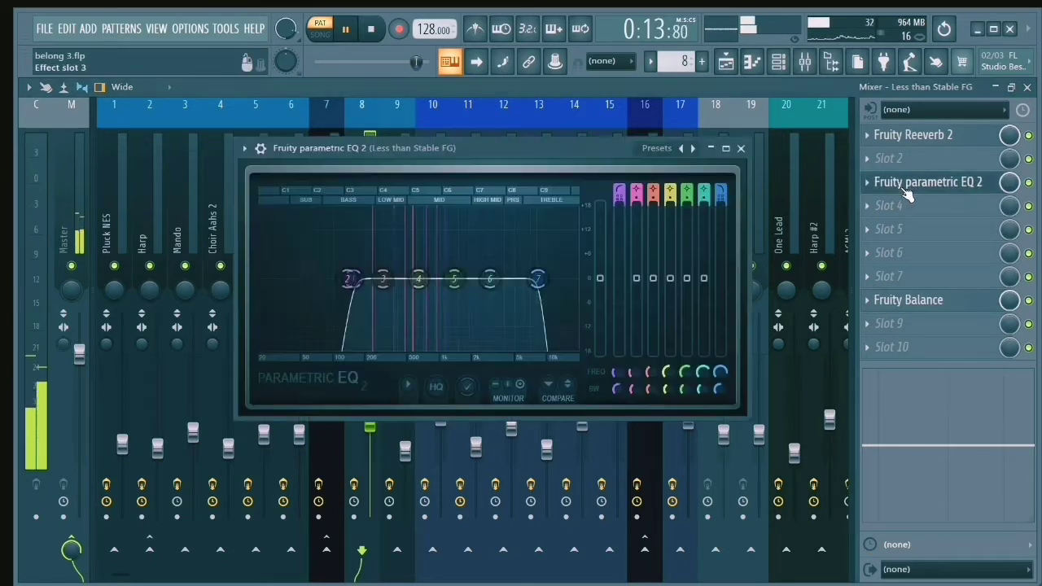
left_click(741, 149)
Step: Switch playback to pattern 9 and review the Violin ensemble channel's Sytrus settings and notes
left_click(780, 63)
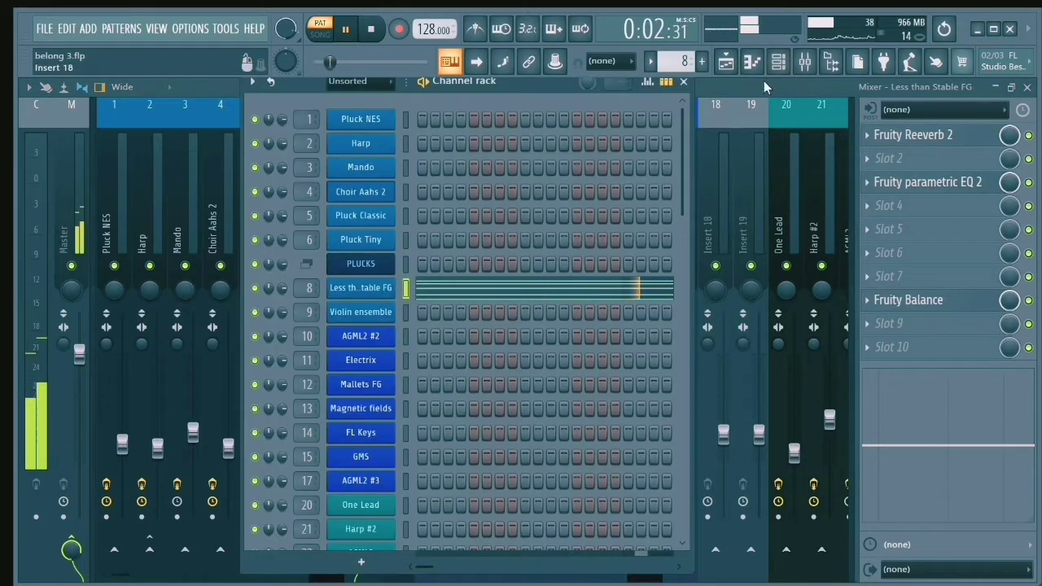
scroll(674, 63, "up", 1)
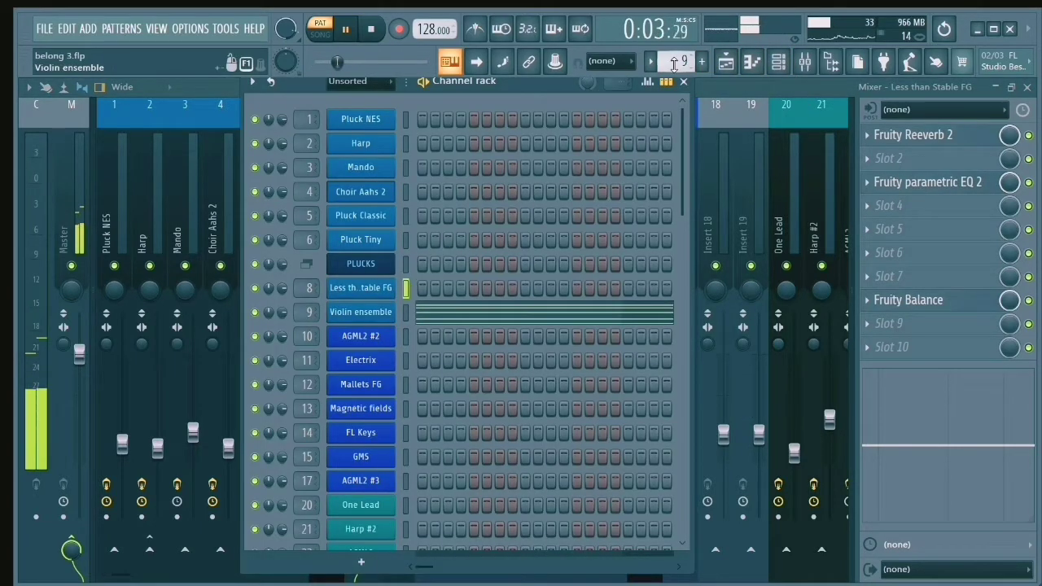
left_click(374, 317)
left_click(816, 261)
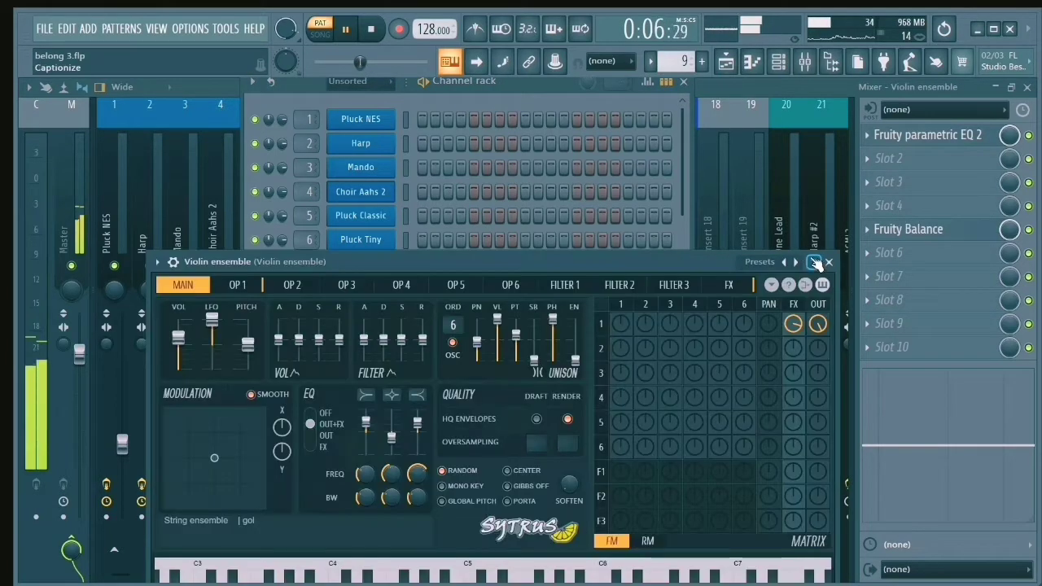
left_click_drag(672, 262, 662, 159)
left_click(820, 161)
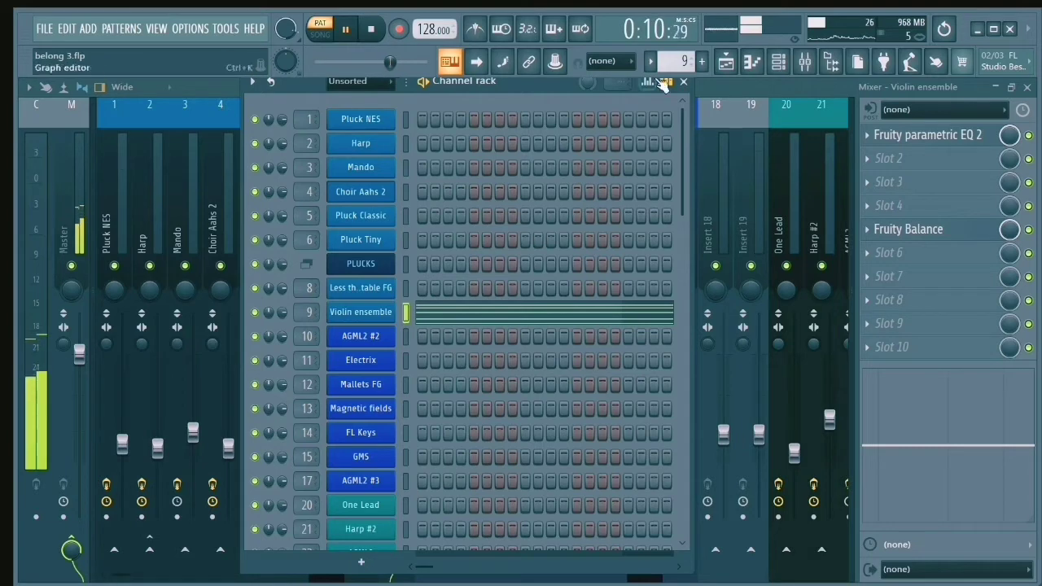
left_click(532, 313)
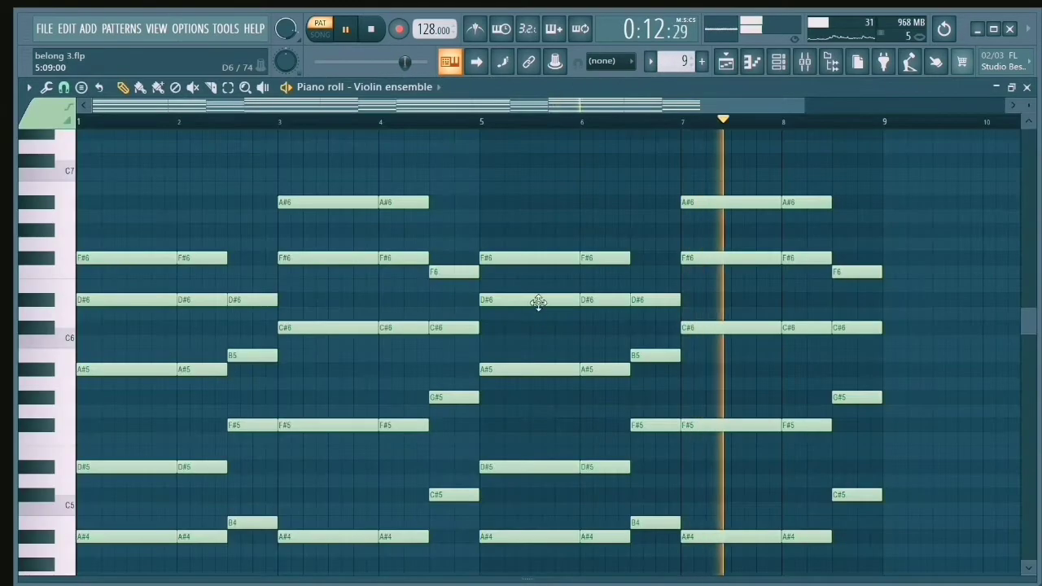
Step: Switch playback to pattern 10 and review the chord notes and mixer effects of AGML2 #2
left_click(779, 61)
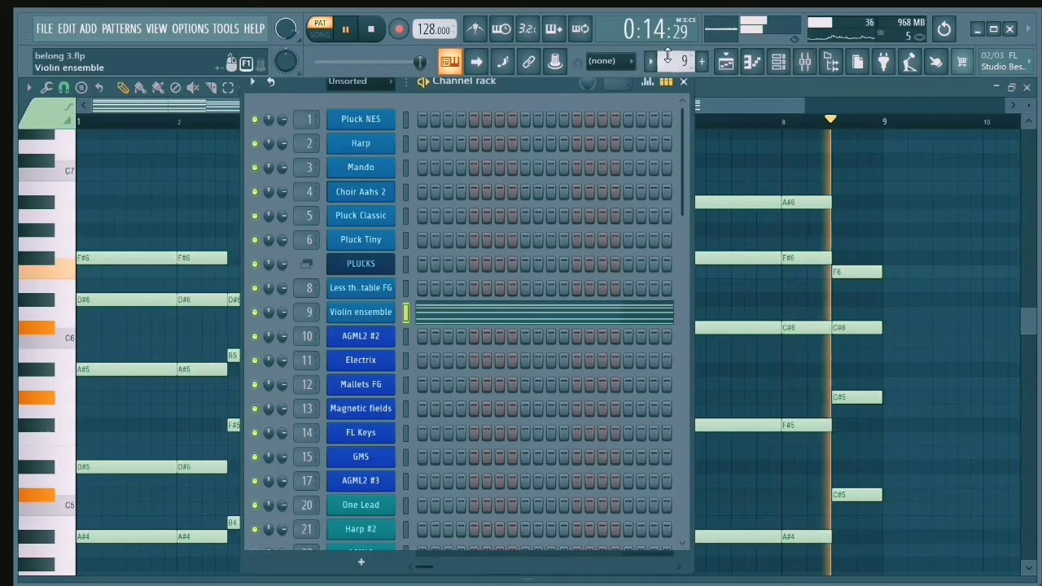
scroll(676, 63, "down", 1)
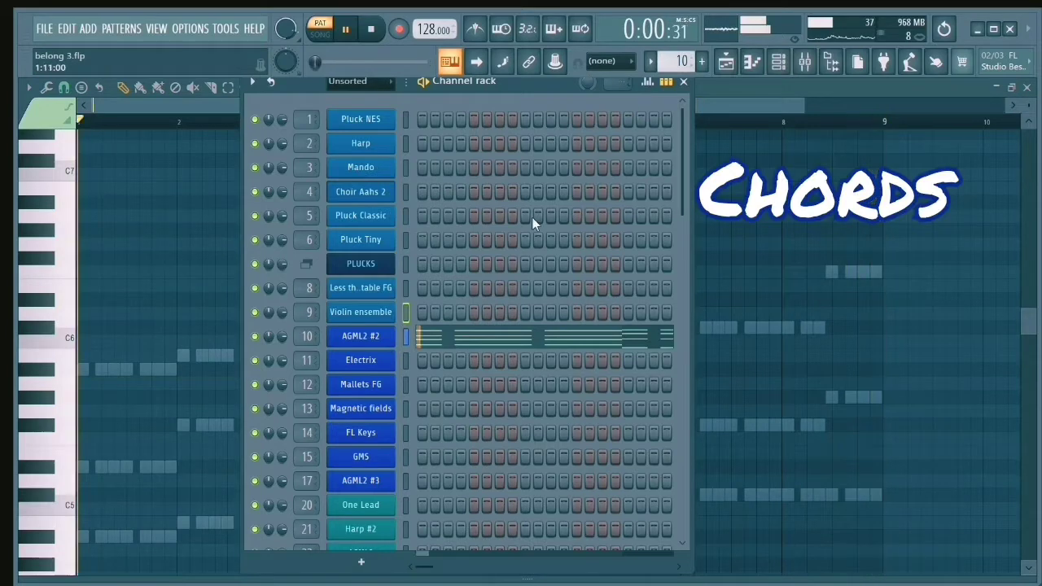
left_click(470, 340)
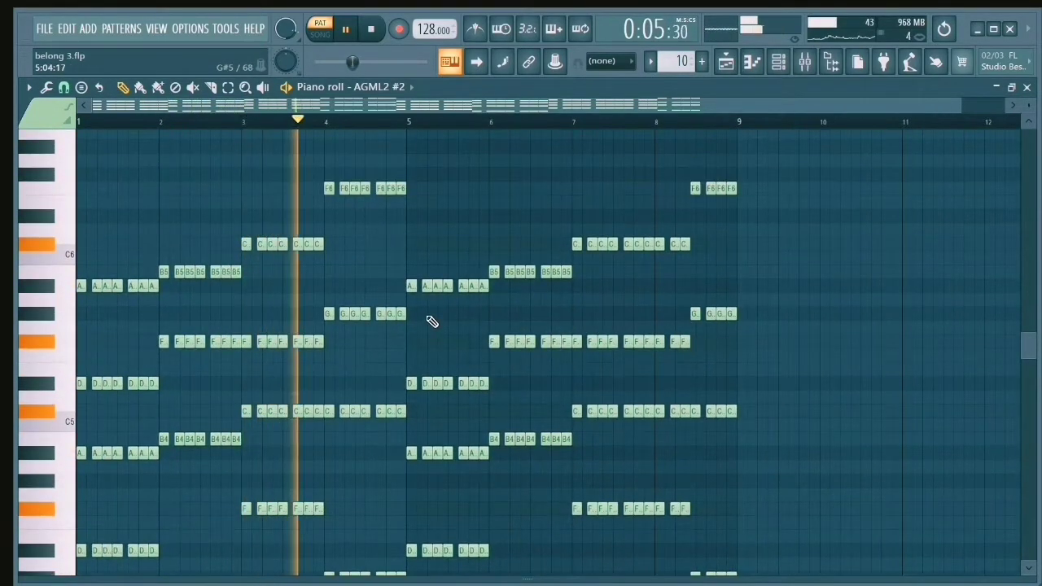
left_click(805, 65)
left_click(439, 210)
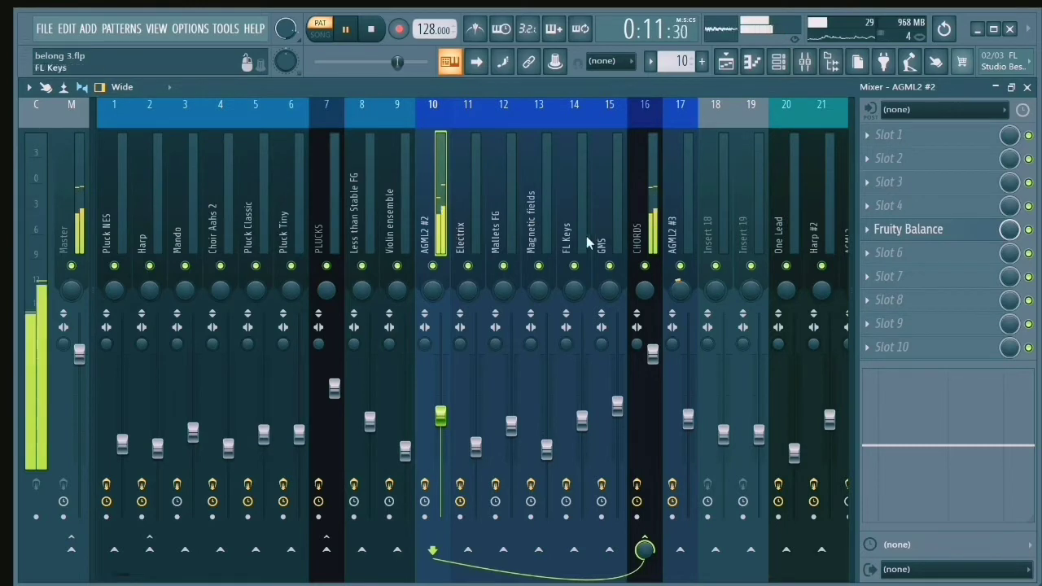
Step: Check the CHORDS and AGML2 #2 mixer tracks and review the AGML2 #2 channel's instrument settings
left_click(643, 210)
left_click(439, 210)
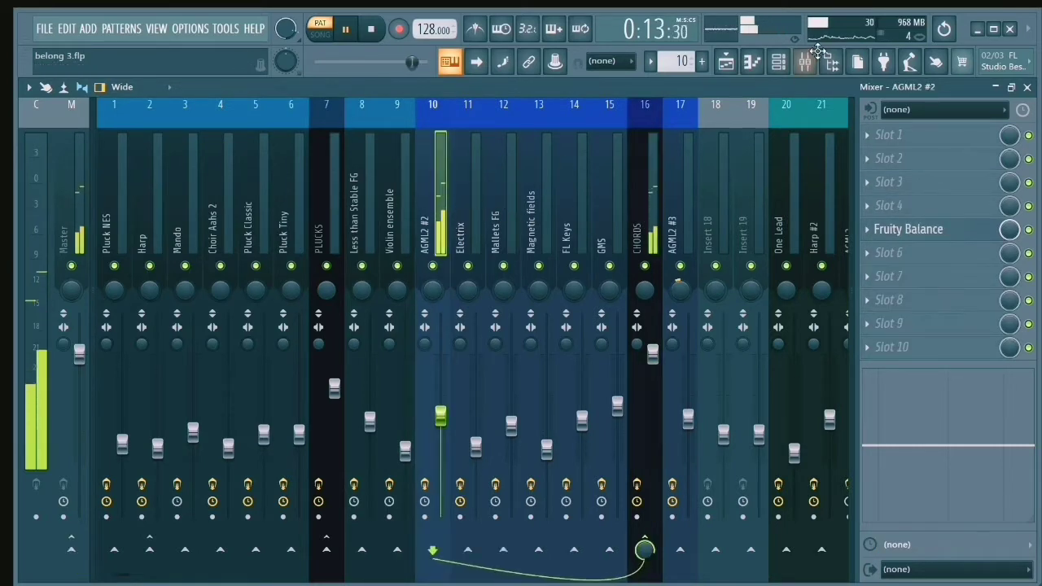
left_click(778, 61)
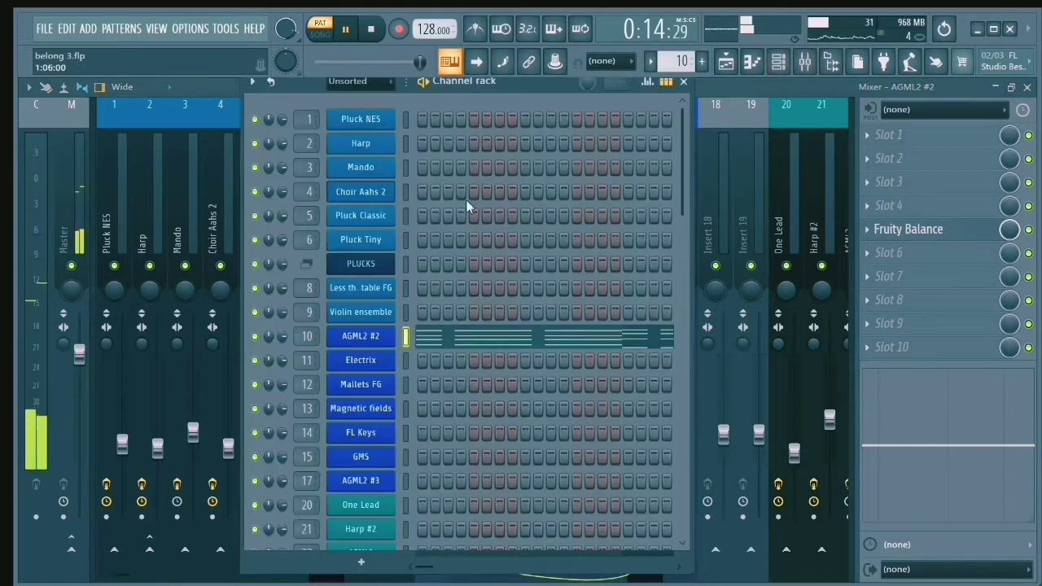
left_click(384, 343)
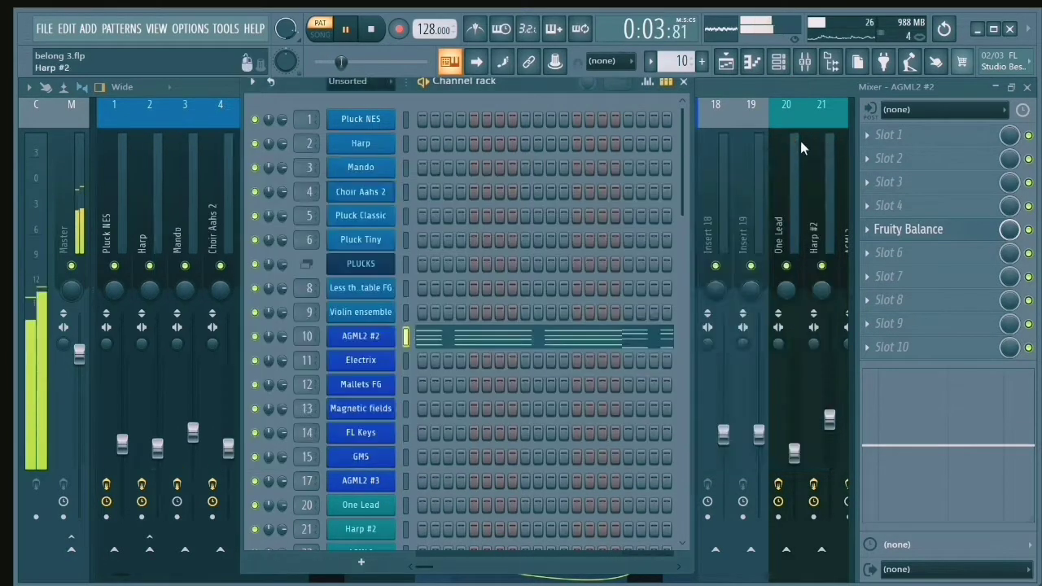
left_click(820, 144)
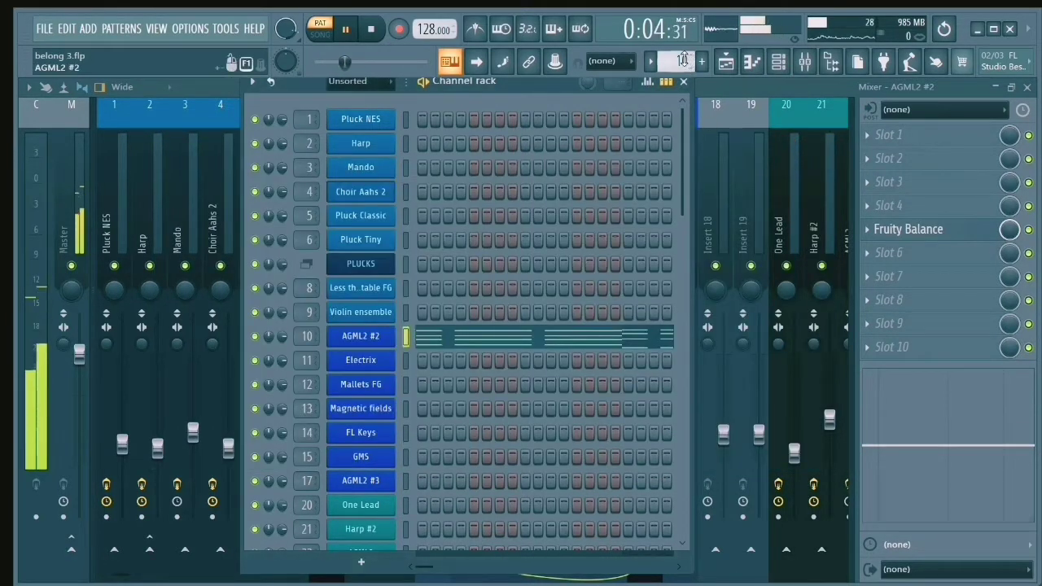
Step: Switch playback to pattern 11 and review the Electrix channel's instrument settings
key("Down")
left_click(376, 352)
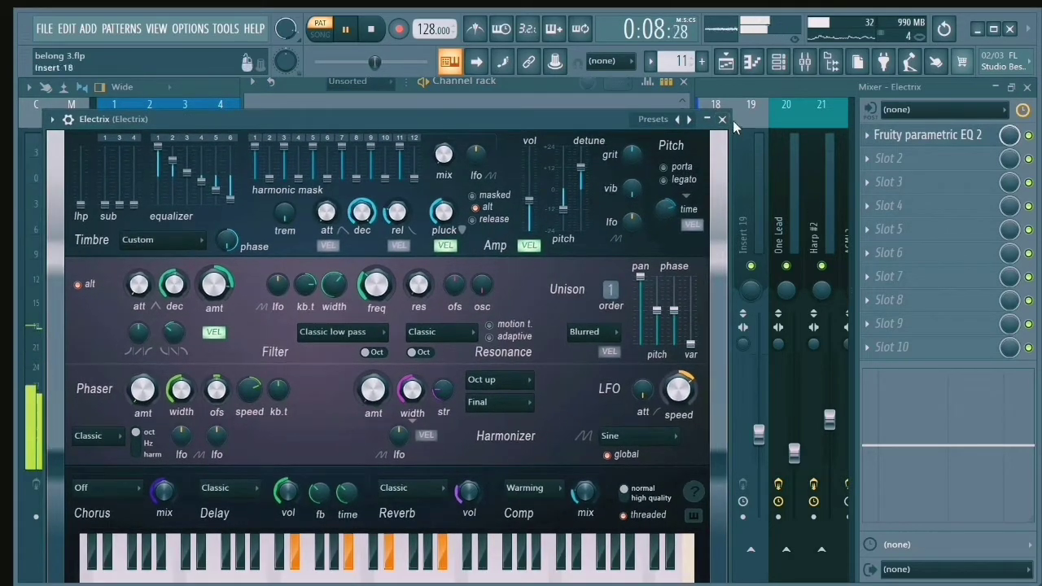
left_click(722, 119)
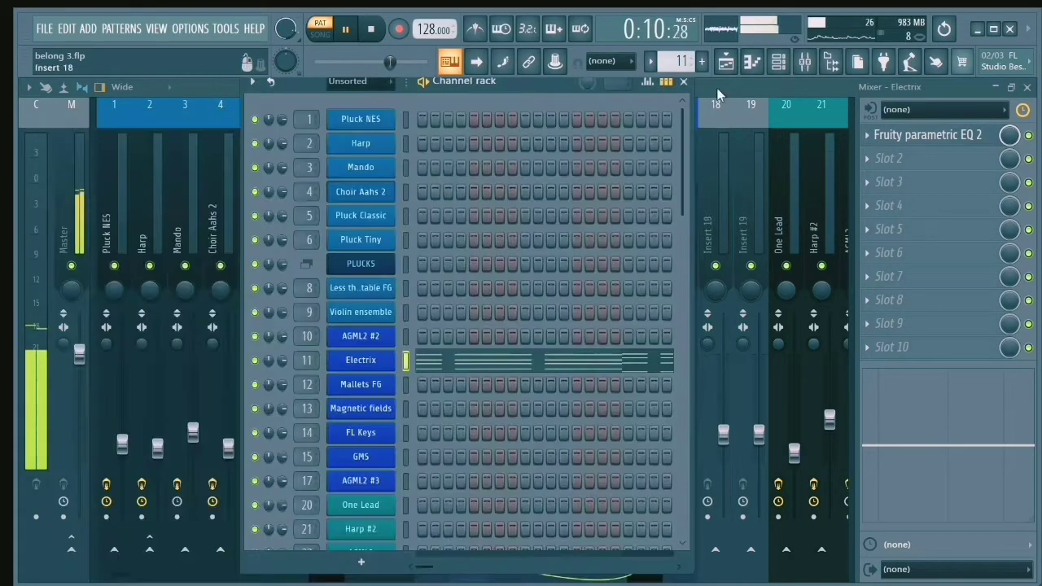
Step: Play pattern 12 for Mallets FG and pattern 13 for Magnetic fields, reviewing the Magnetic fields Sytrus settings
scroll(680, 61, "up", 1)
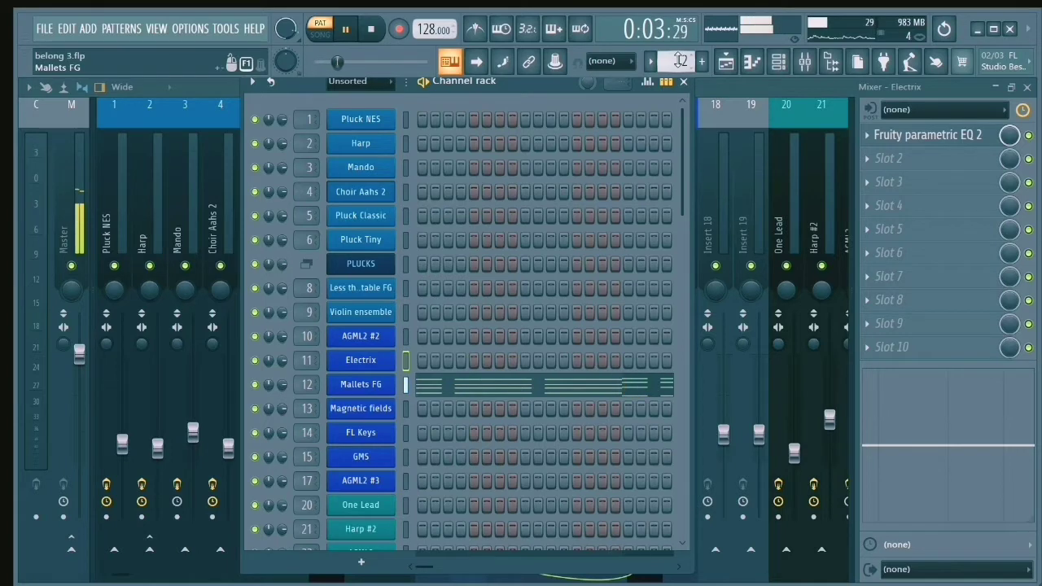
scroll(680, 61, "up", 1)
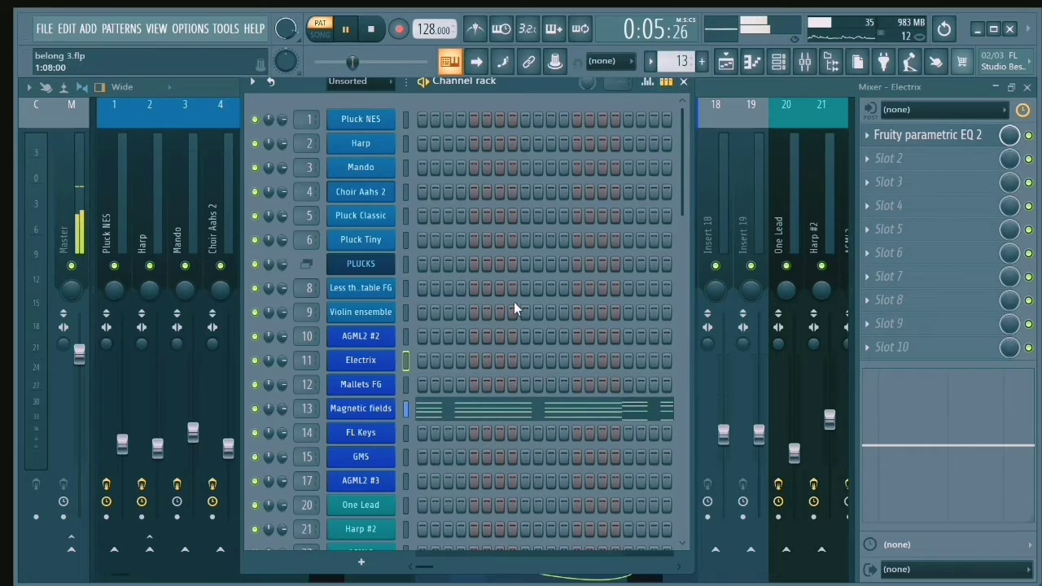
left_click(366, 417)
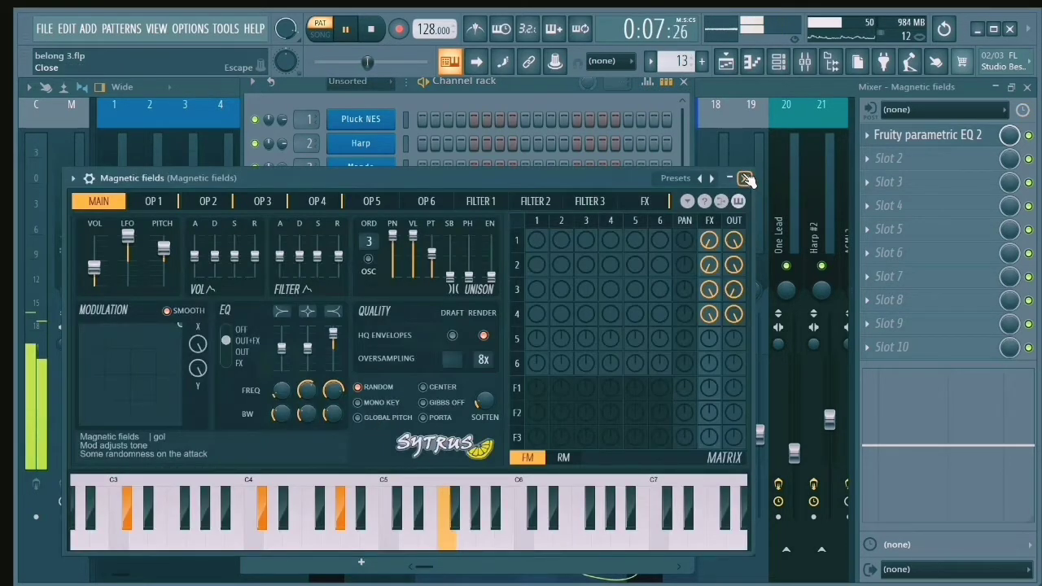
left_click(747, 180)
Step: Enable Gross Beat on the CHORDS mixer track and inspect its Sidechain volume curve
left_click_drag(575, 86, 420, 94)
left_click(646, 202)
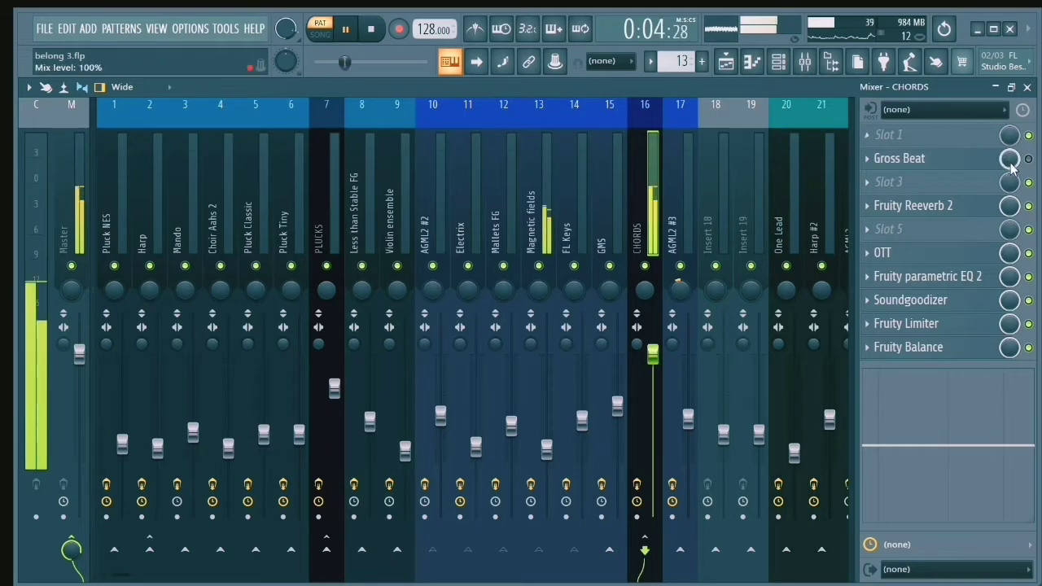
left_click(1028, 159)
left_click(967, 160)
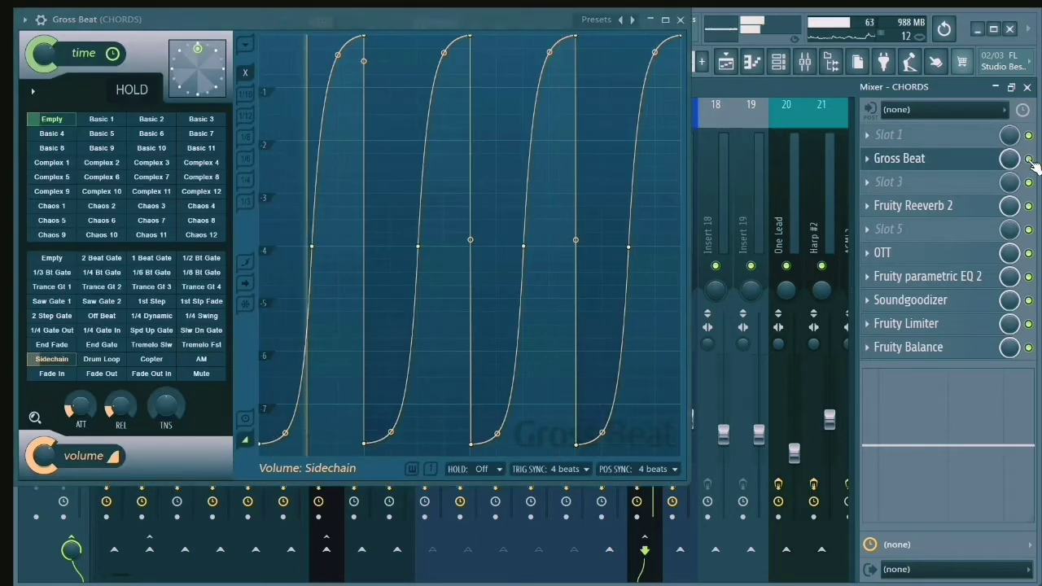
left_click(780, 62)
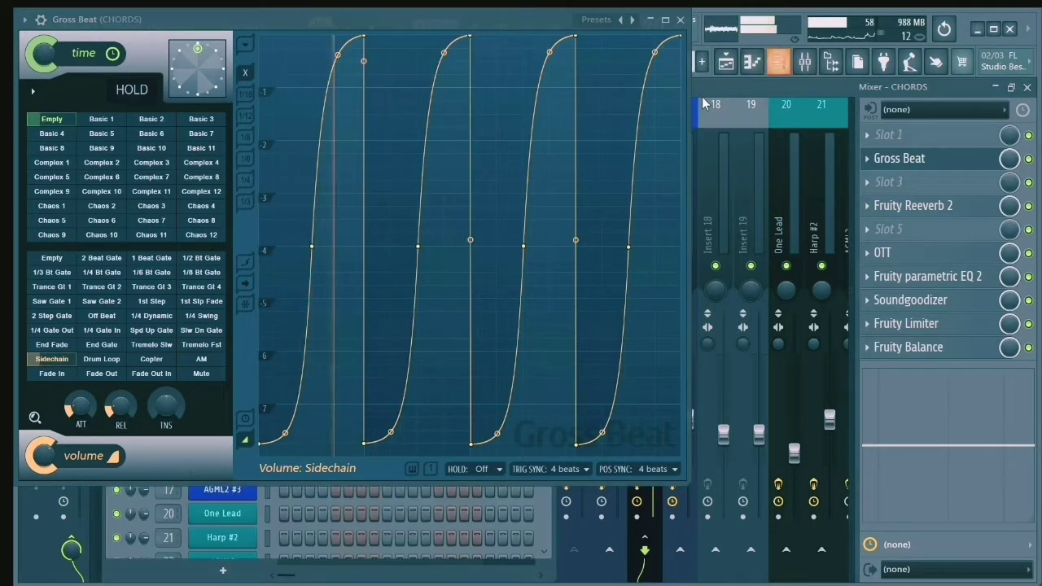
left_click(681, 21)
left_click(778, 64)
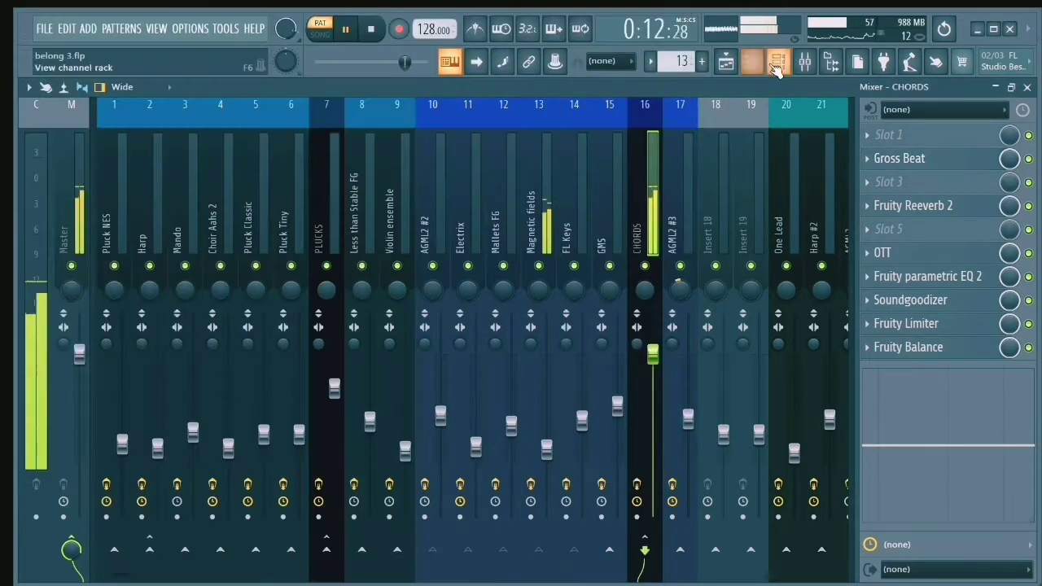
left_click(778, 64)
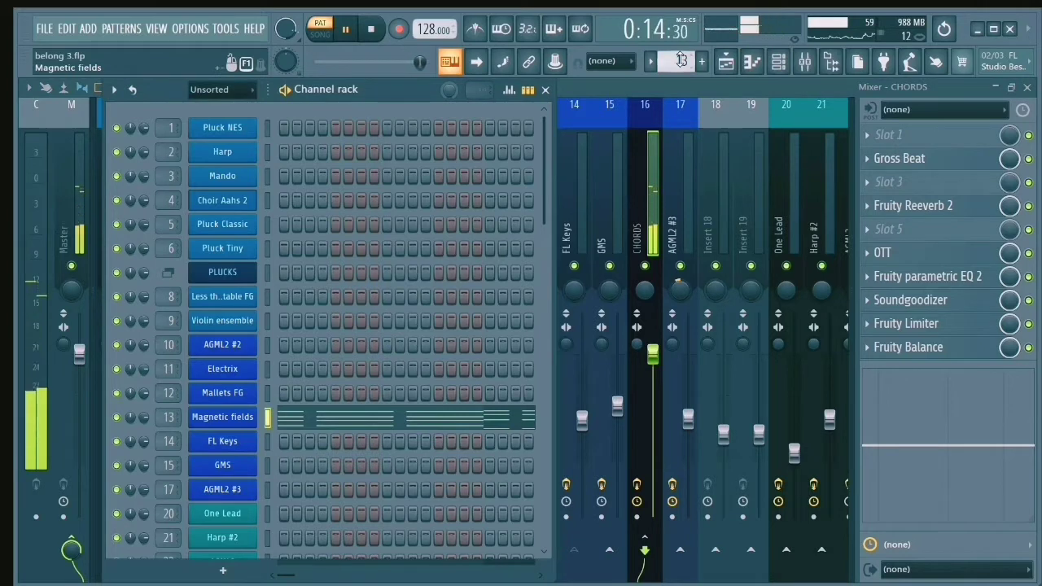
Step: Switch playback to pattern 14 to hear FL Keys and on to pattern 15 for GMS
scroll(680, 61, "down", 1)
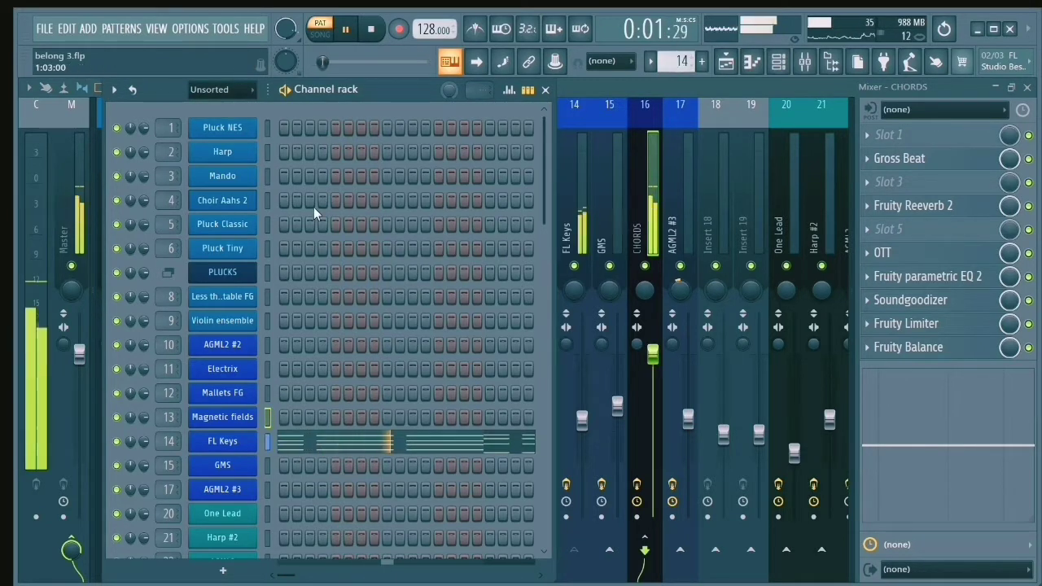
left_click_drag(391, 91, 495, 83)
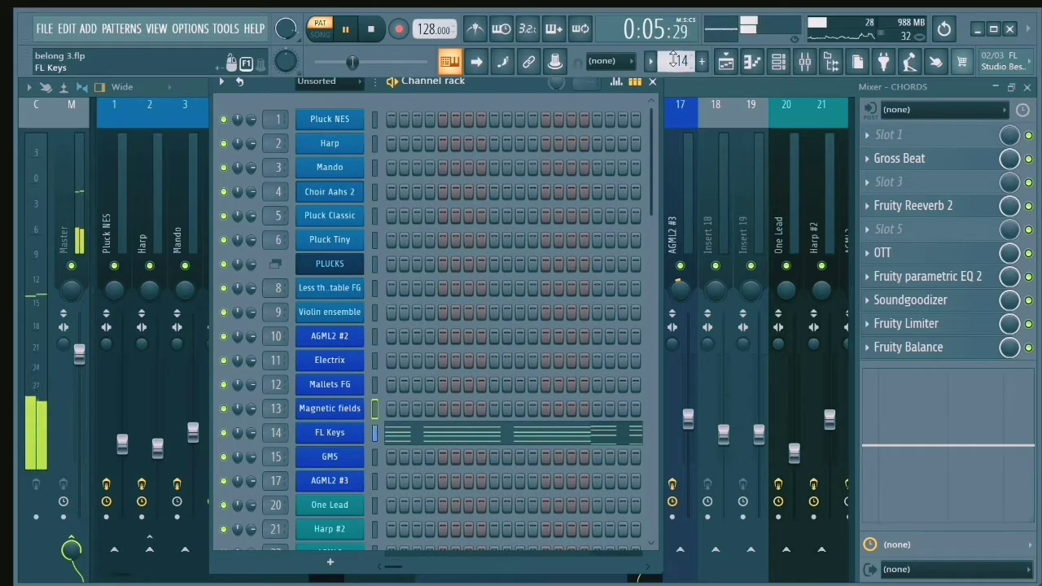
scroll(674, 57, "down", 1)
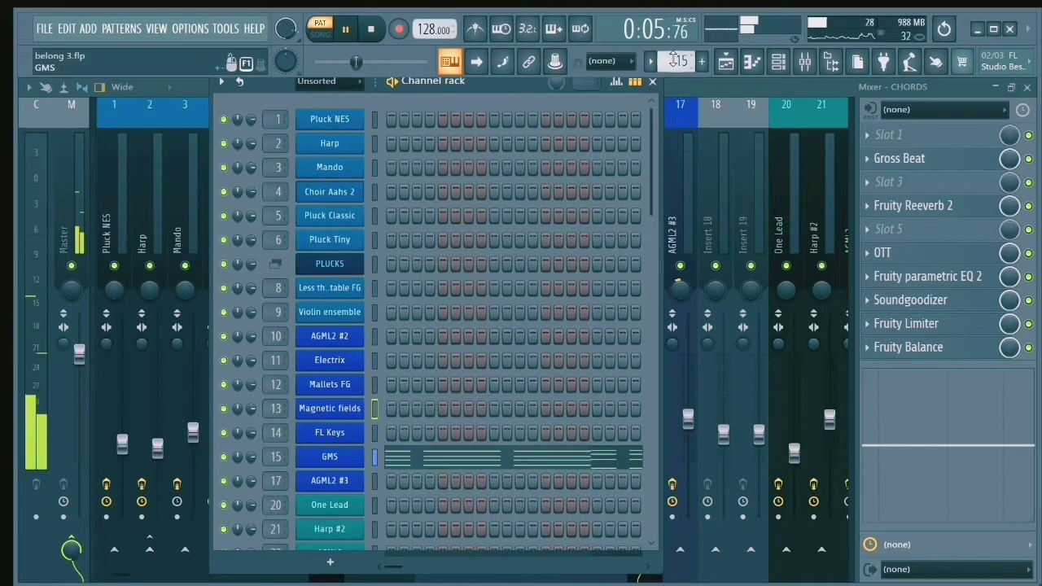
Step: Review the GMS instrument settings and slightly shift its TRNC effect's Release and Depth point
left_click(347, 452)
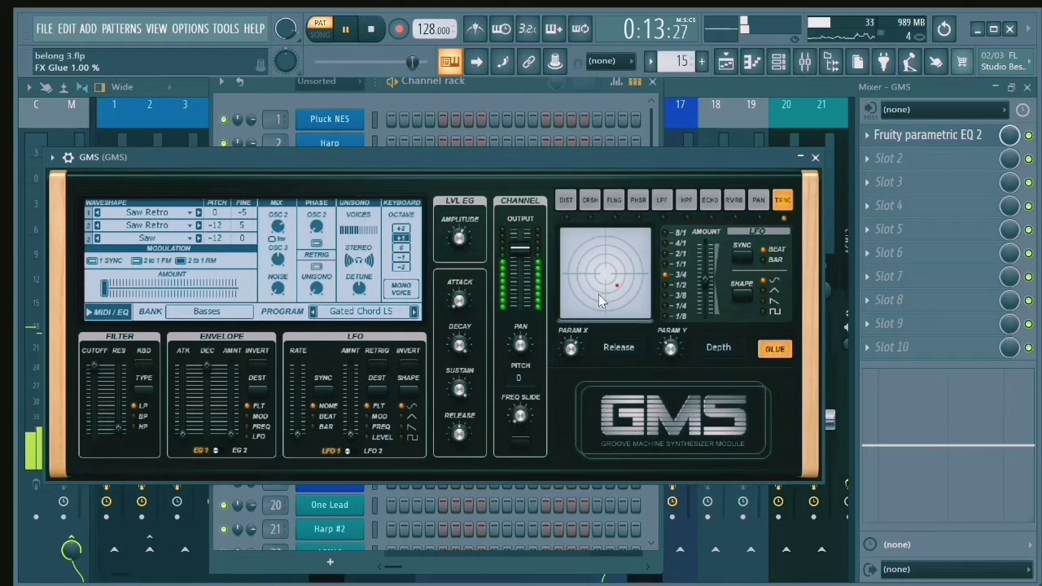
left_click_drag(618, 285, 615, 284)
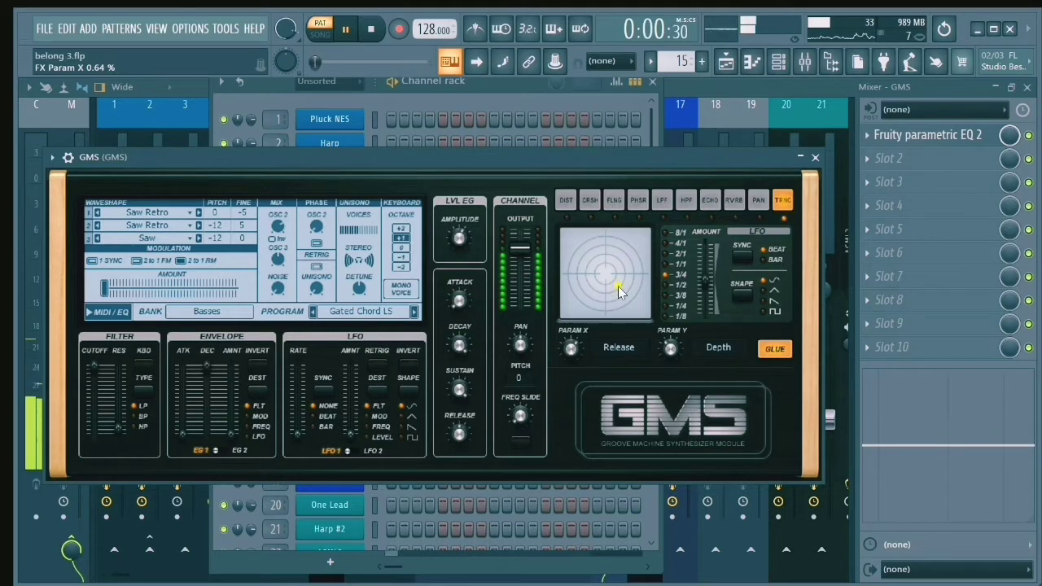
left_click(815, 157)
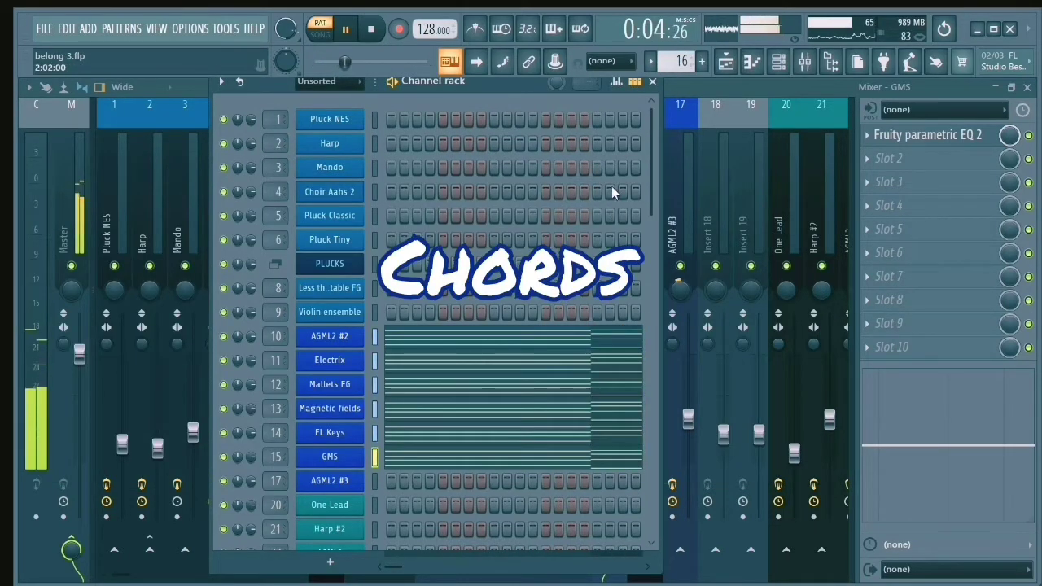
Step: Examine the layered chord notes of GMS in pattern 16 and the CHORDS mixer track's effects
left_click(752, 61)
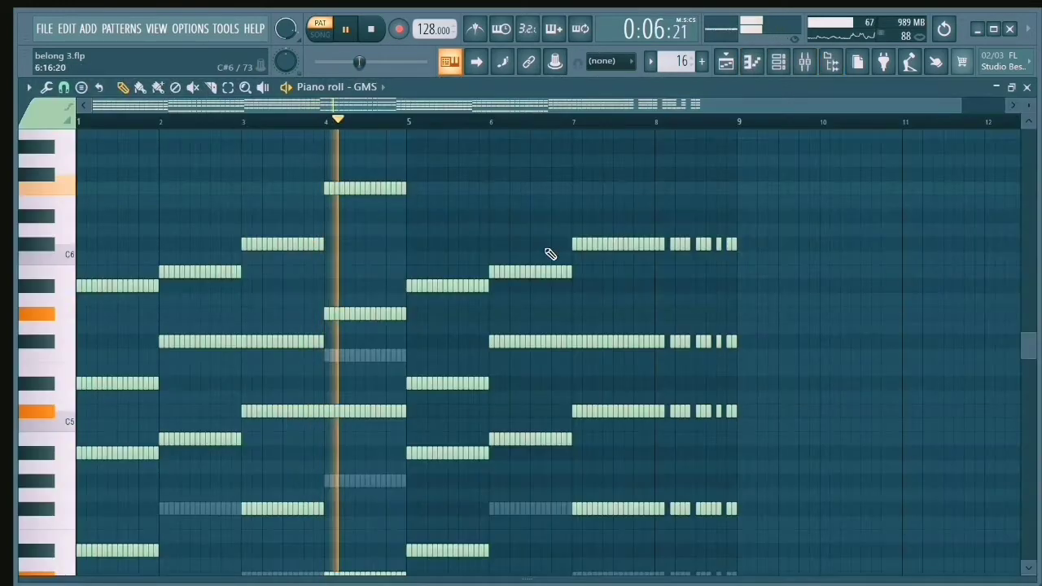
left_click(783, 65)
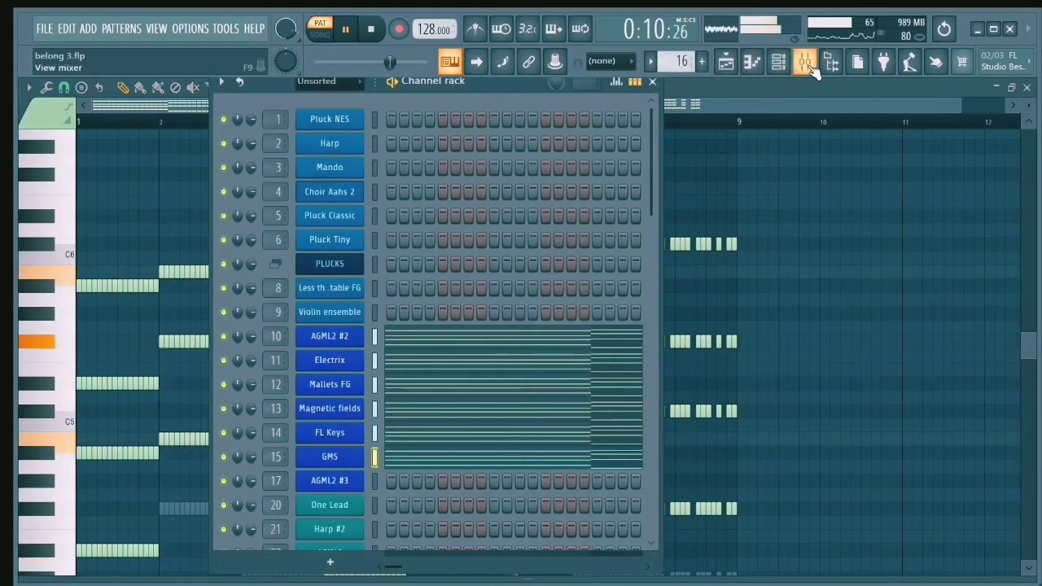
left_click(805, 64)
left_click(644, 204)
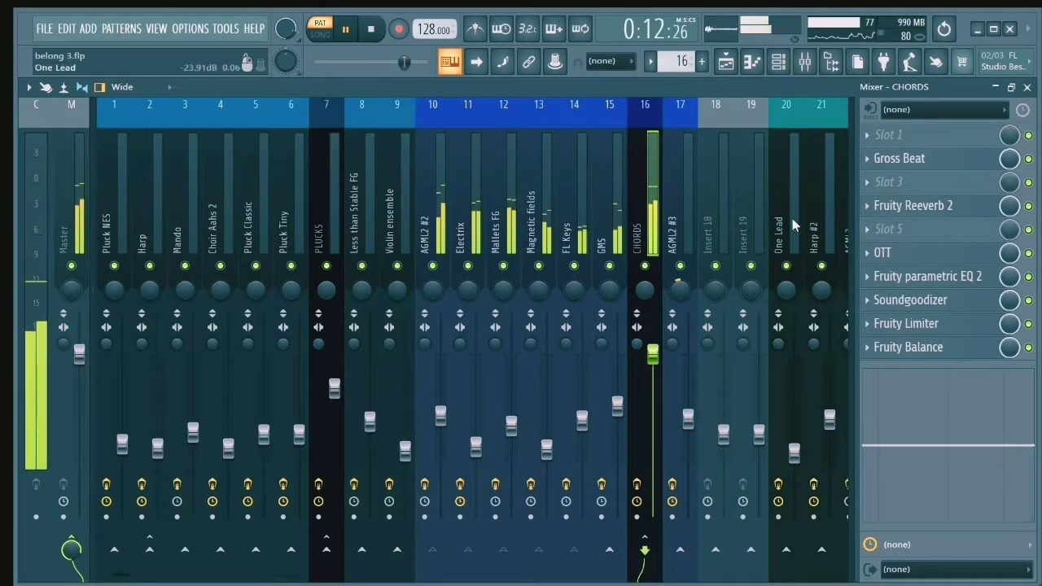
Step: Switch playback to pattern 17 and view the AGML2 #3 channel's chord notes
left_click(778, 61)
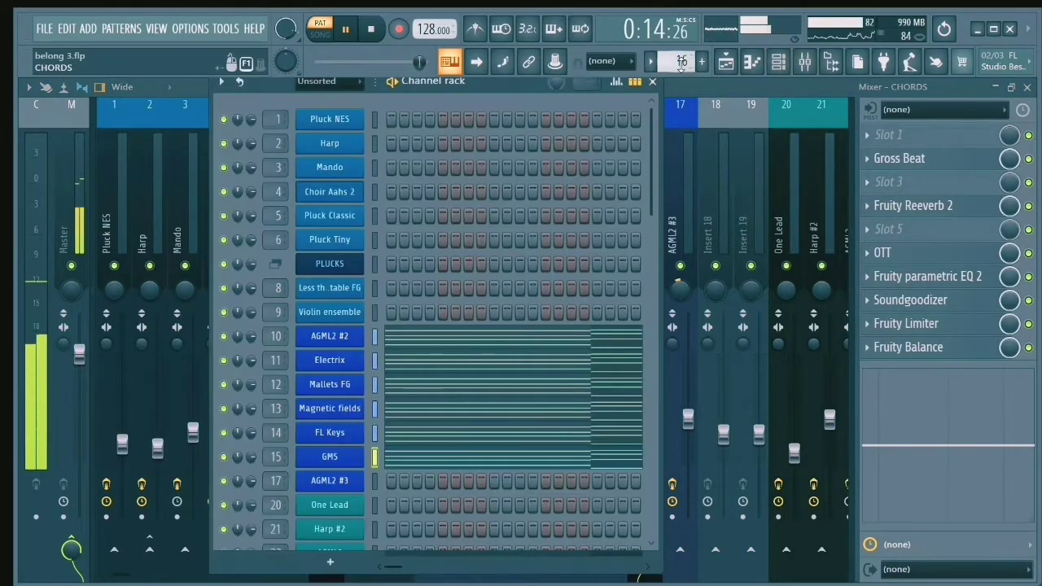
scroll(680, 64, "up", 1)
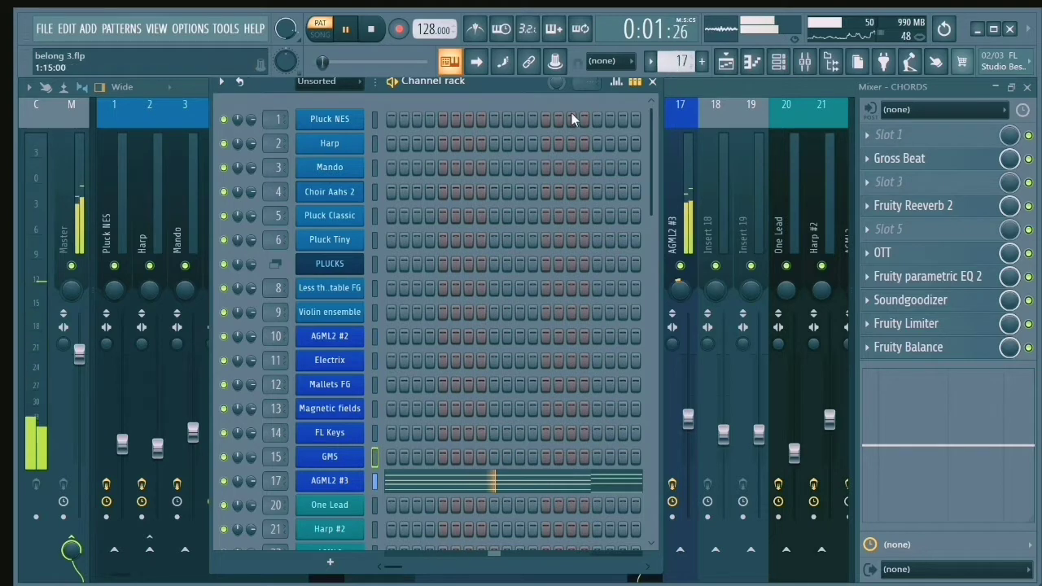
left_click(465, 484)
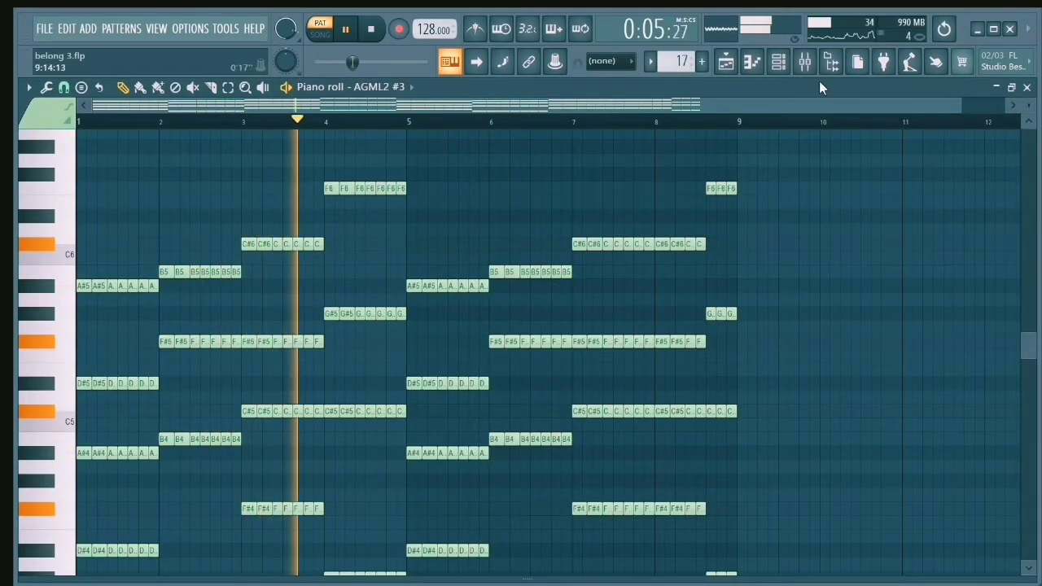
Step: Inspect the AGML2 #3 mixer track's effects, including the Gross Beat_2 time and volume settings
left_click(778, 62)
left_click(802, 62)
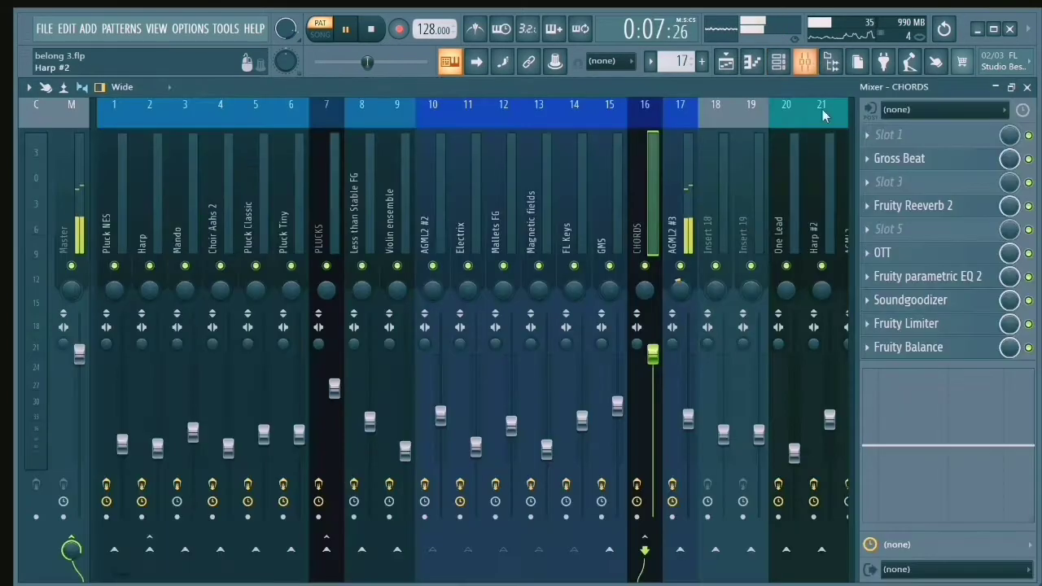
left_click(668, 212)
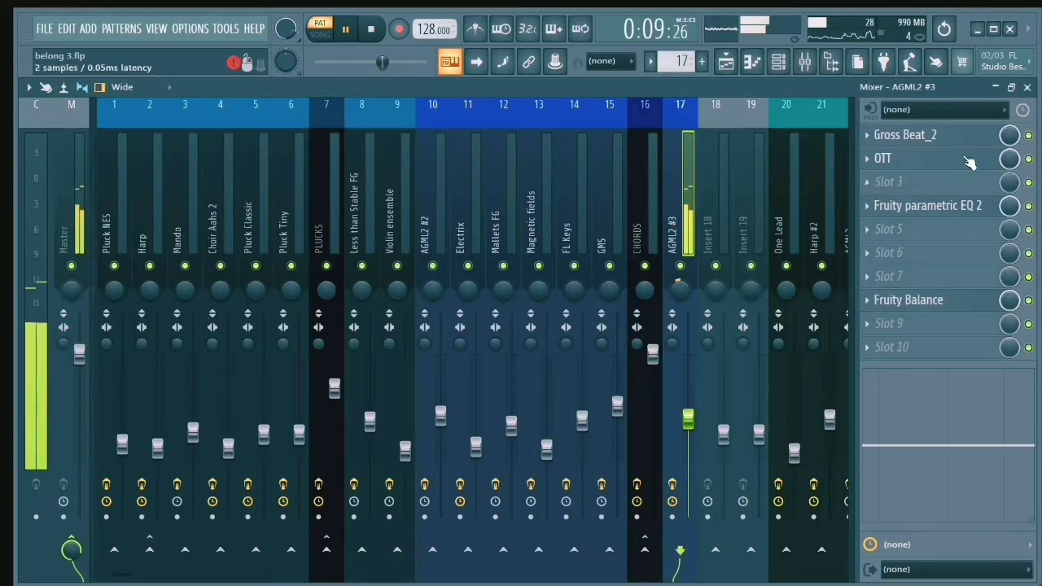
left_click(943, 137)
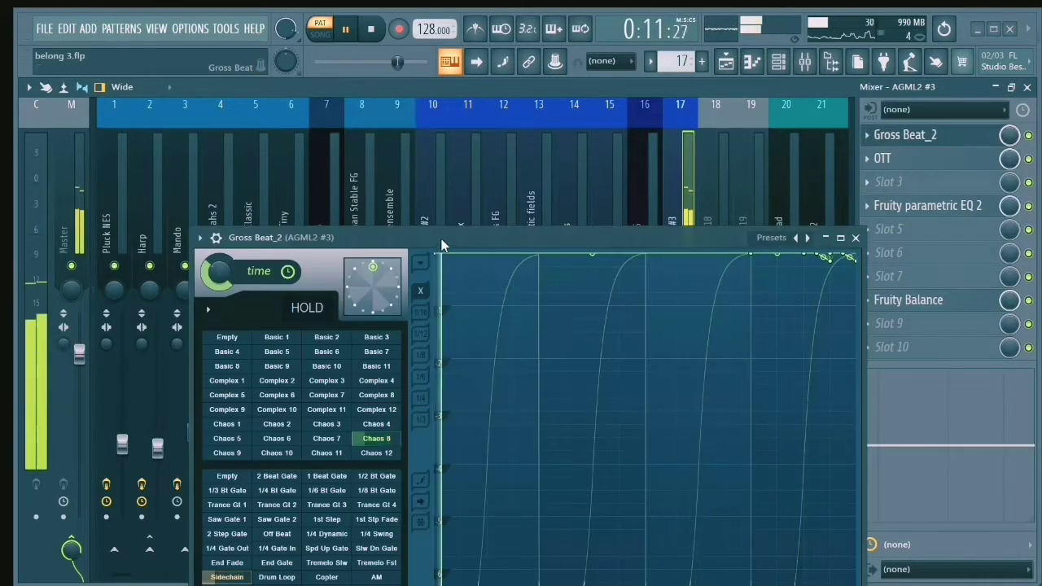
left_click_drag(442, 237, 442, 139)
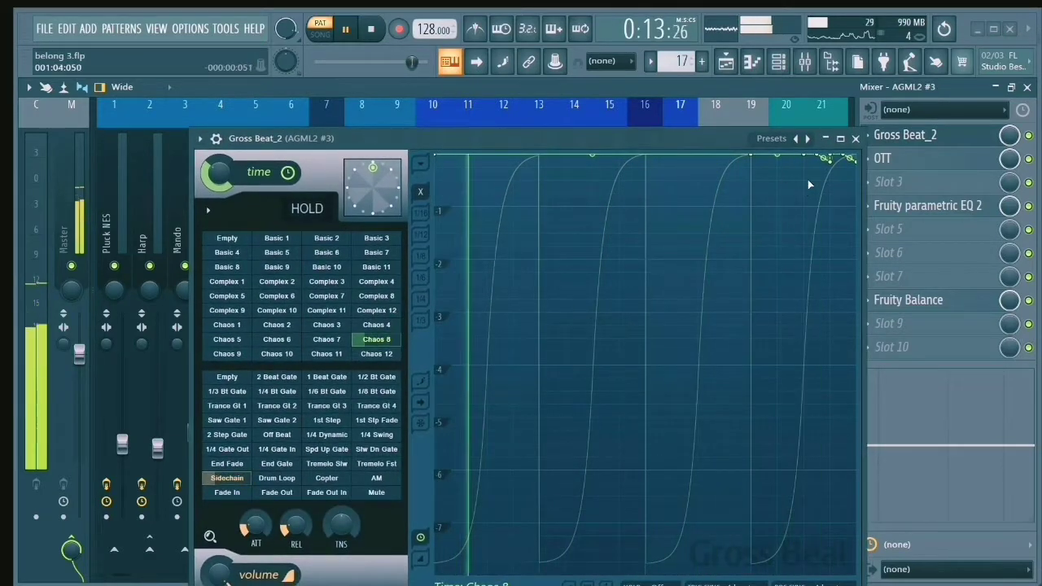
left_click(856, 139)
Step: Move playback past pattern 17 to pattern 20 and show the One Lead channel's melody notes
left_click(778, 61)
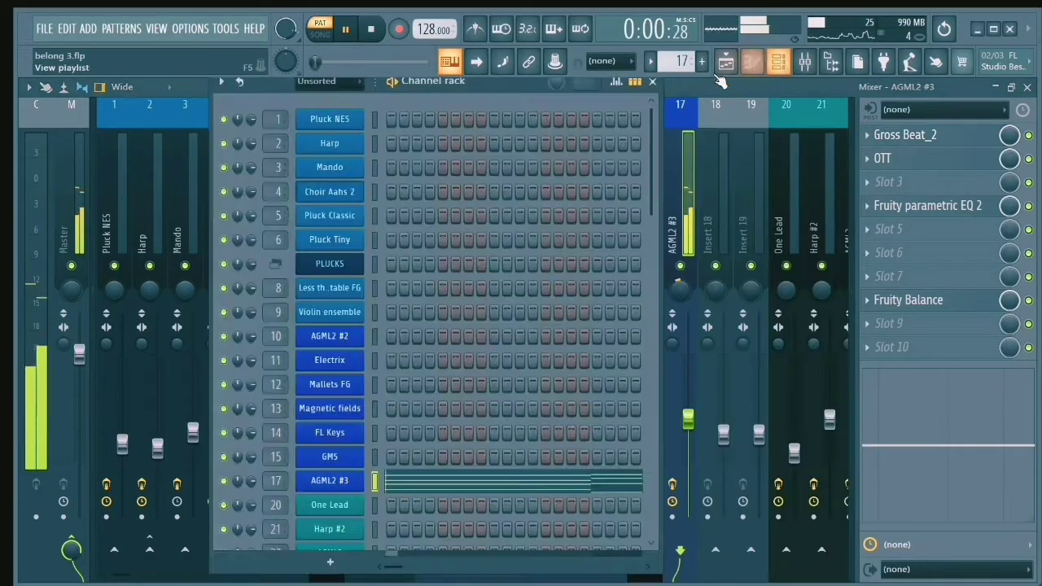
scroll(668, 61, "up", 2)
scroll(668, 61, "up", 2)
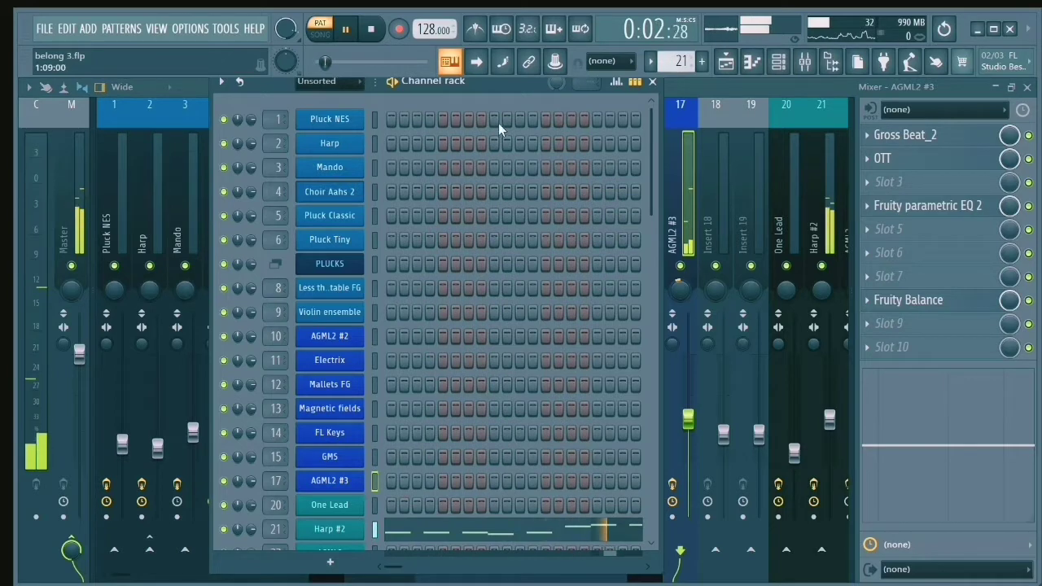
left_click_drag(485, 86, 502, 86)
scroll(574, 313, "down", 4)
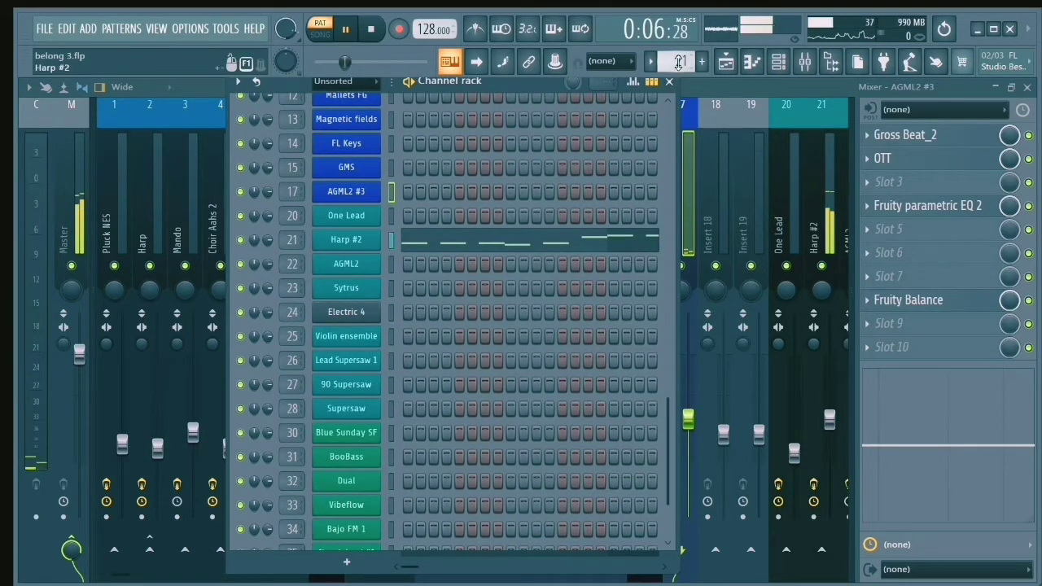
scroll(678, 62, "up", 1)
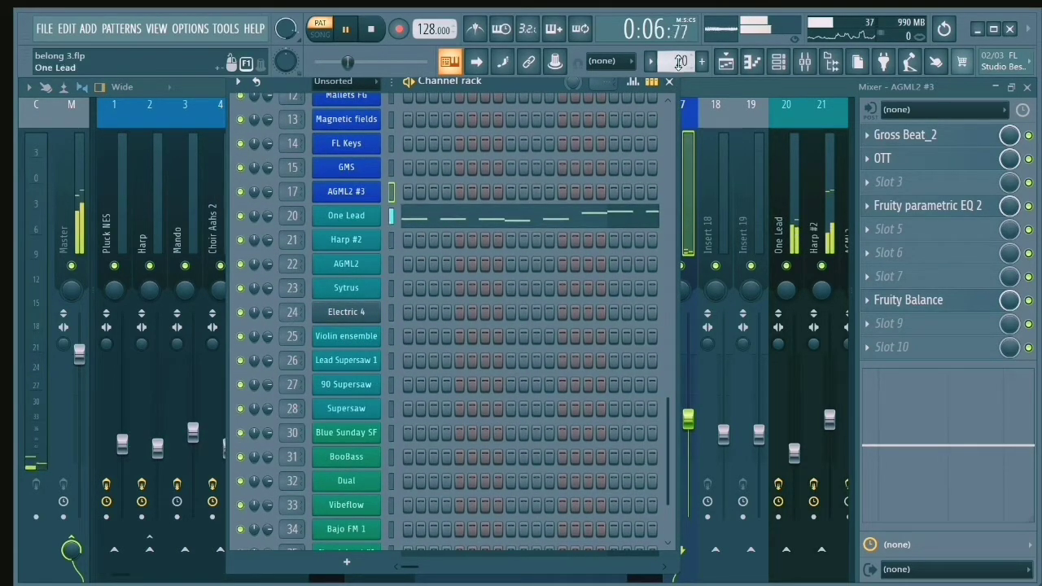
left_click(485, 214)
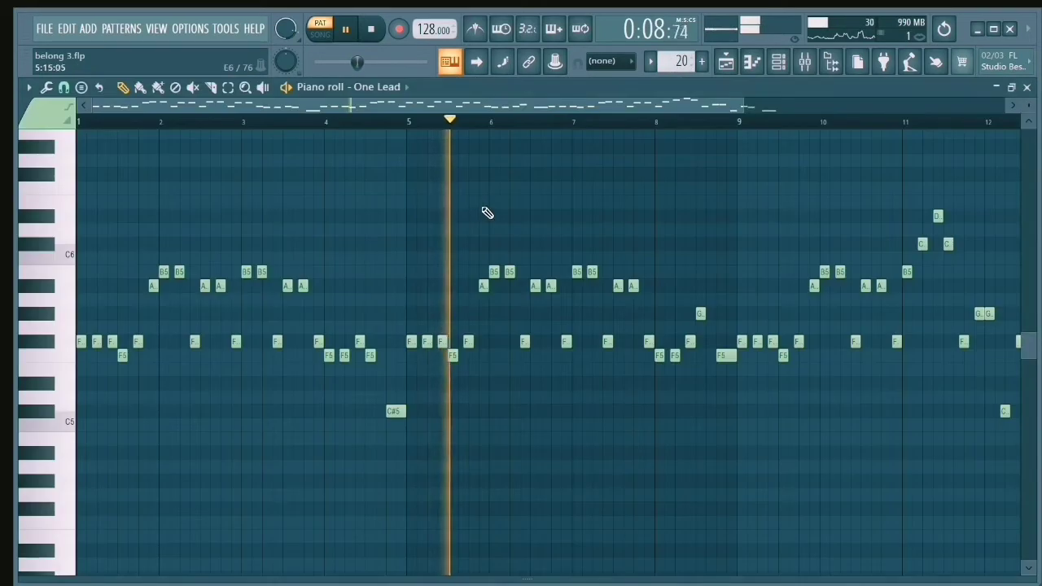
Step: Inspect the effects on the One Lead mixer track and on the LEADS mixer track
left_click(780, 63)
left_click(804, 63)
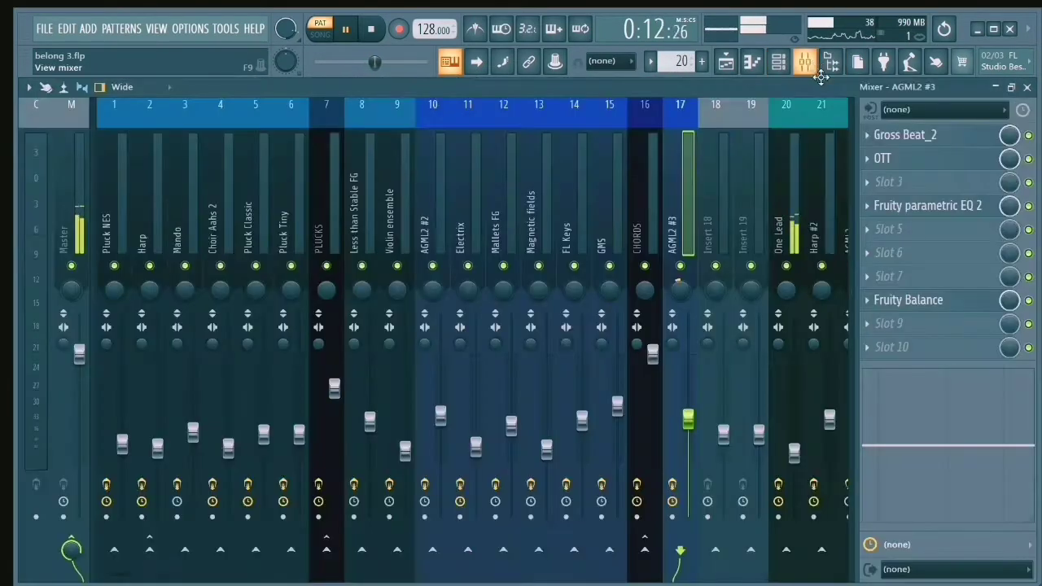
left_click(791, 193)
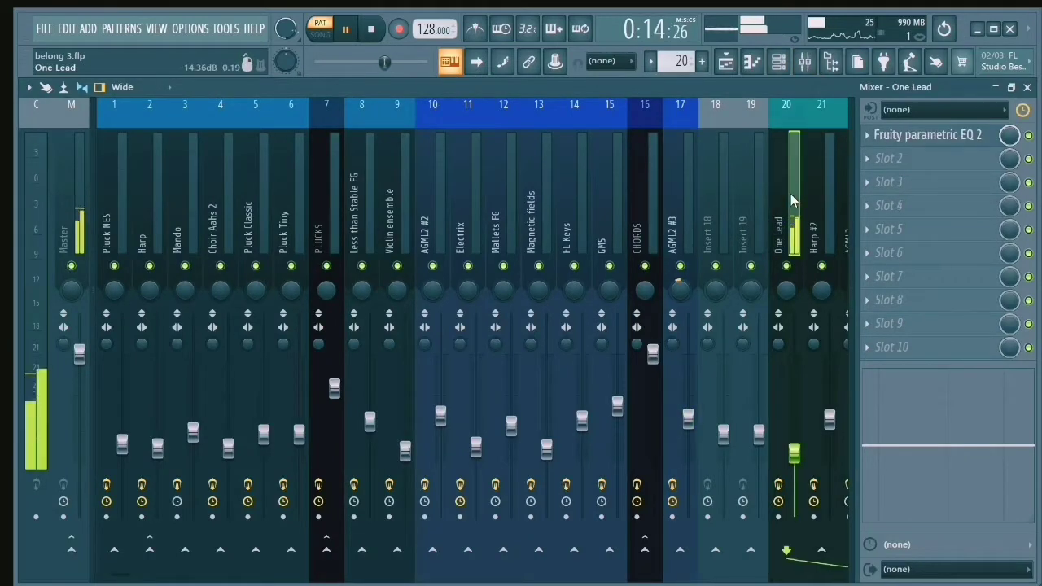
scroll(790, 193, "down", 5)
left_click(788, 201)
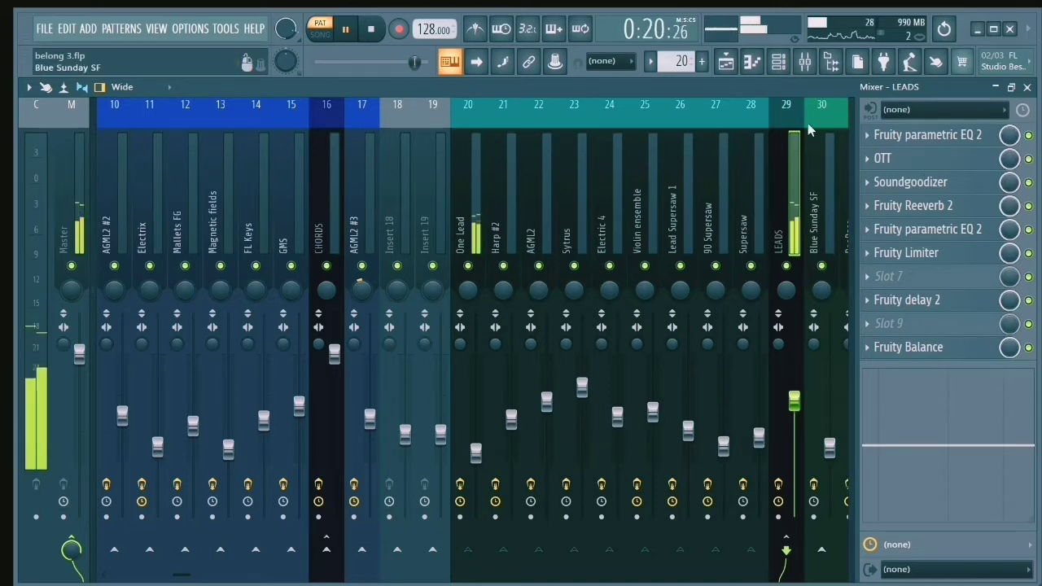
Step: View the One Lead channel's instrument settings, including its filter, phaser and unison sections
left_click(752, 61)
left_click(778, 62)
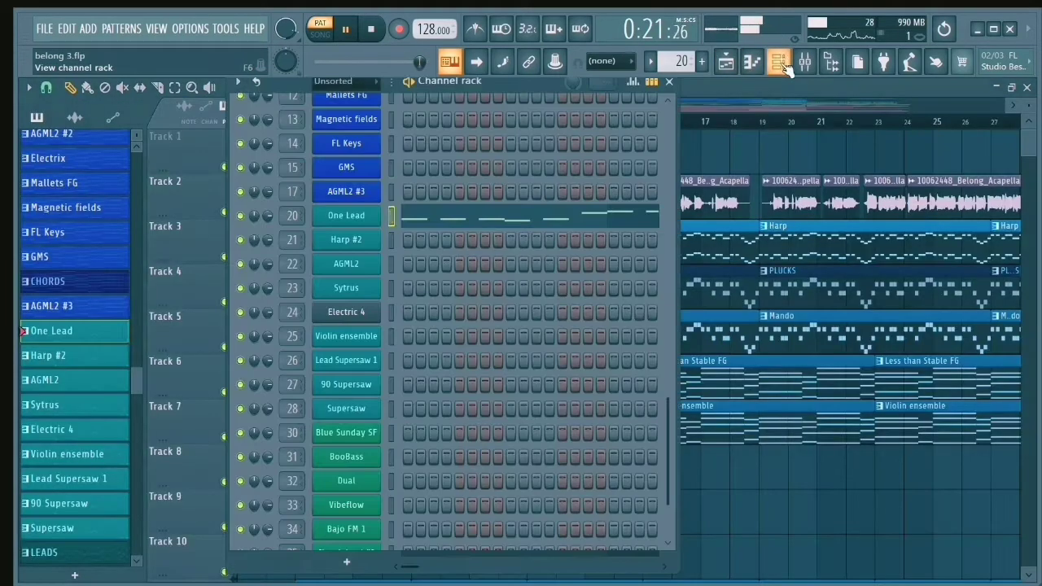
left_click(363, 222)
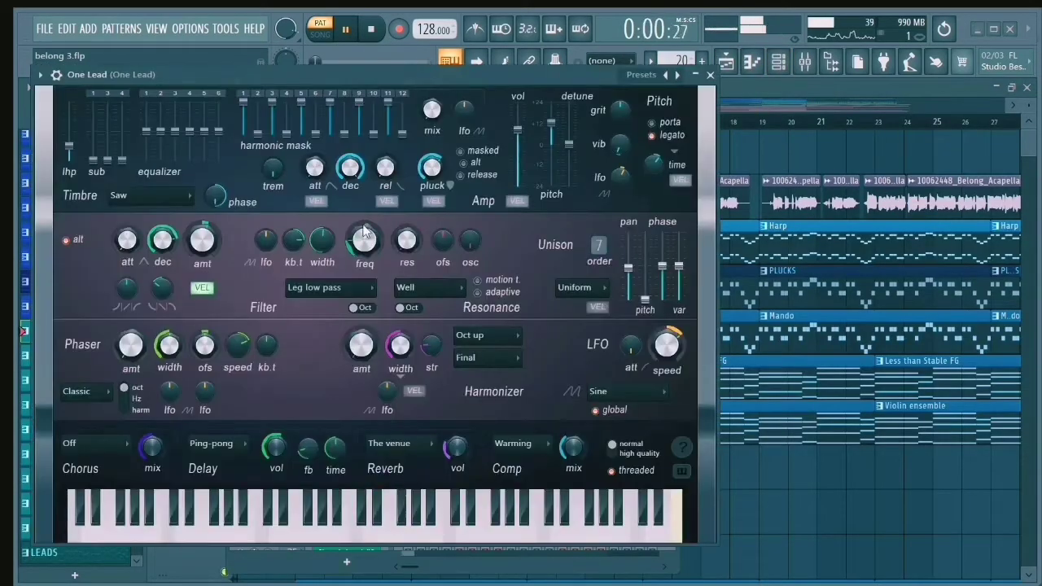
left_click(710, 75)
Step: Move playback through pattern 21 to pattern 22 and examine the AGML2 channel's layered melody notes
scroll(674, 58, "down", 1)
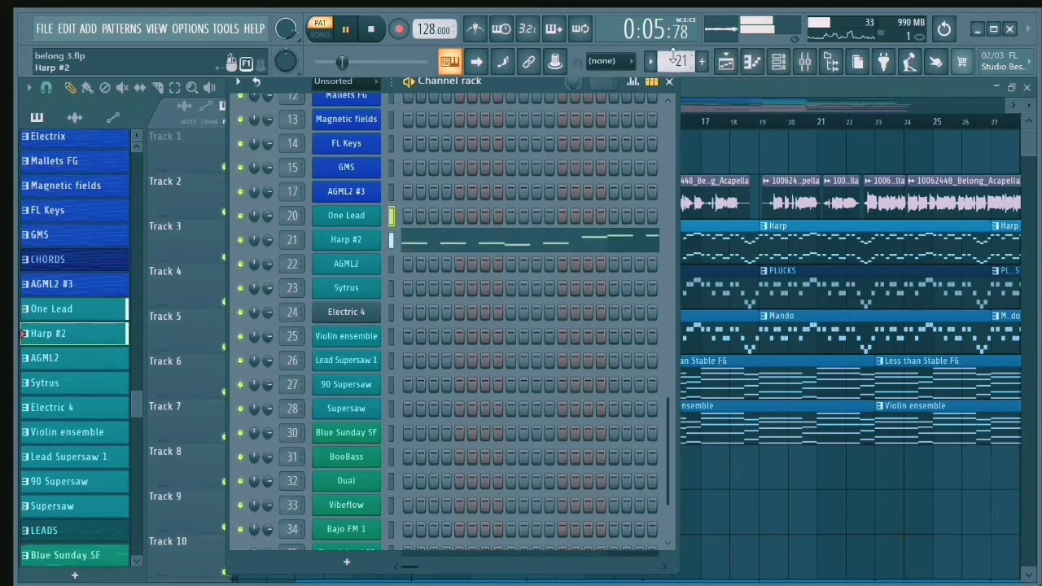
scroll(674, 59, "down", 1)
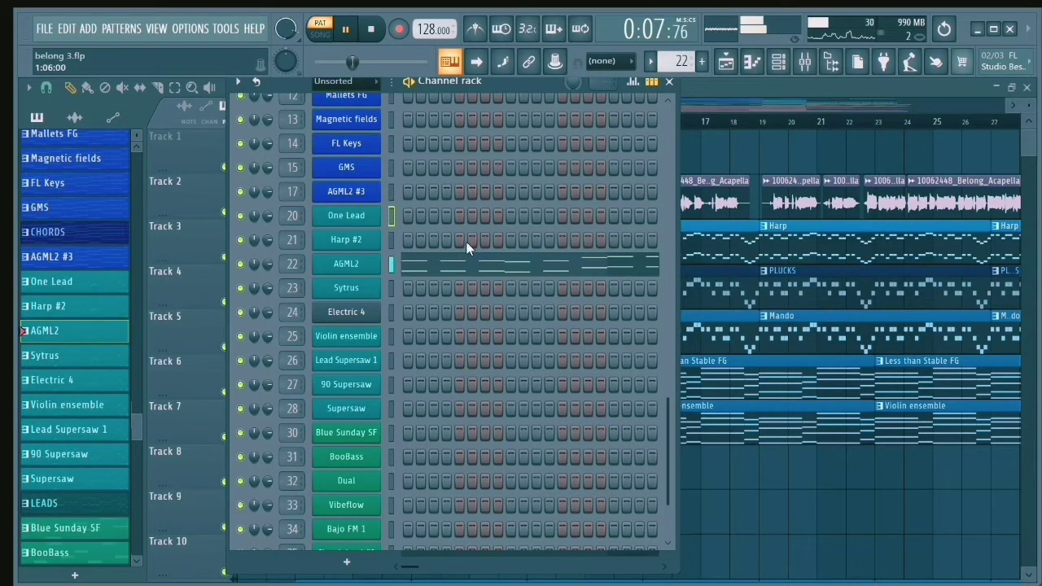
left_click(462, 273)
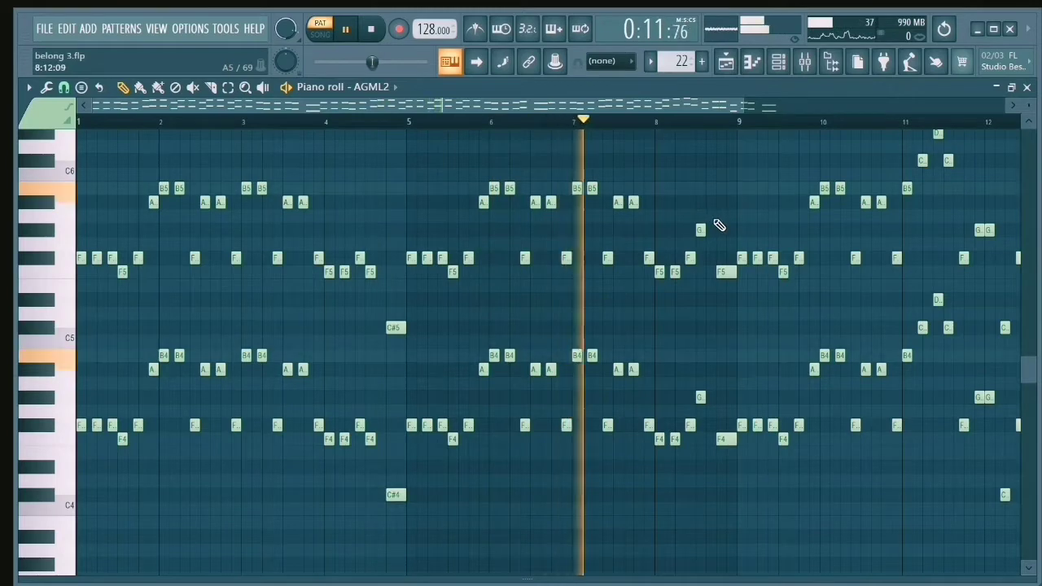
scroll(719, 224, "down", 1)
left_click_drag(600, 111, 660, 112)
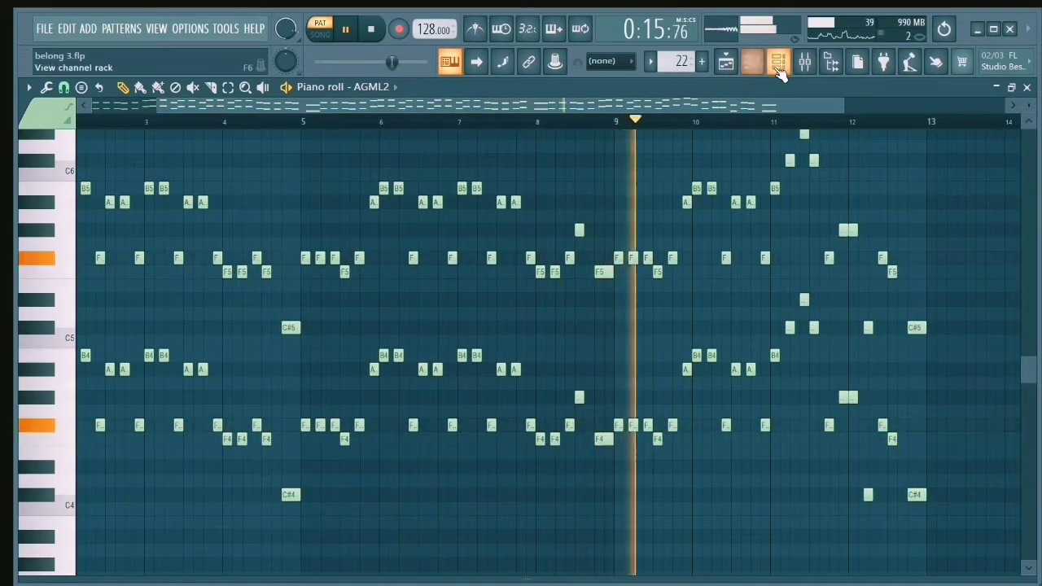
Step: Switch playback to pattern 23 and view the Sytrus channel's main instrument settings
left_click(752, 66)
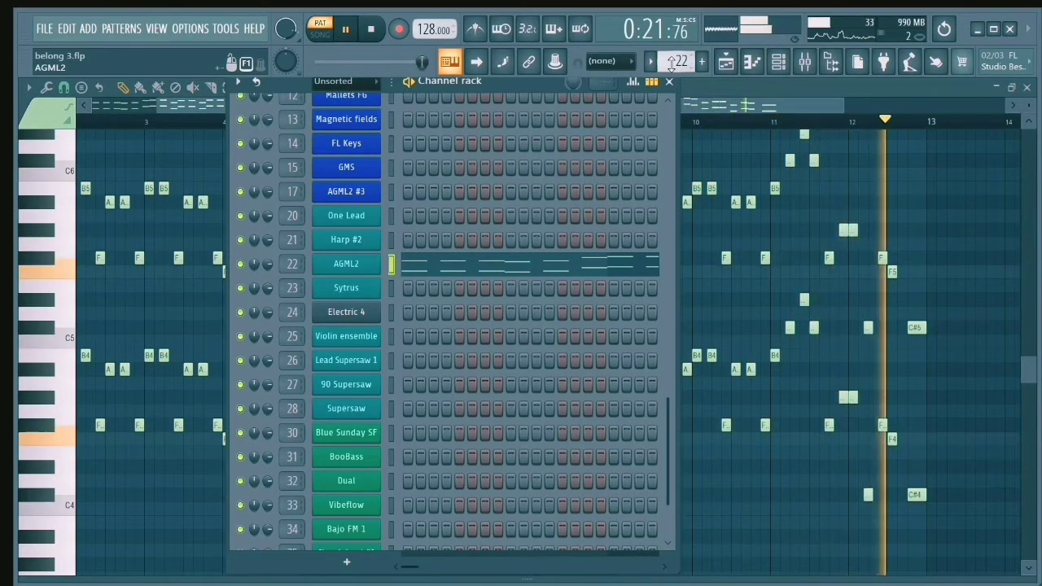
scroll(671, 63, "up", 1)
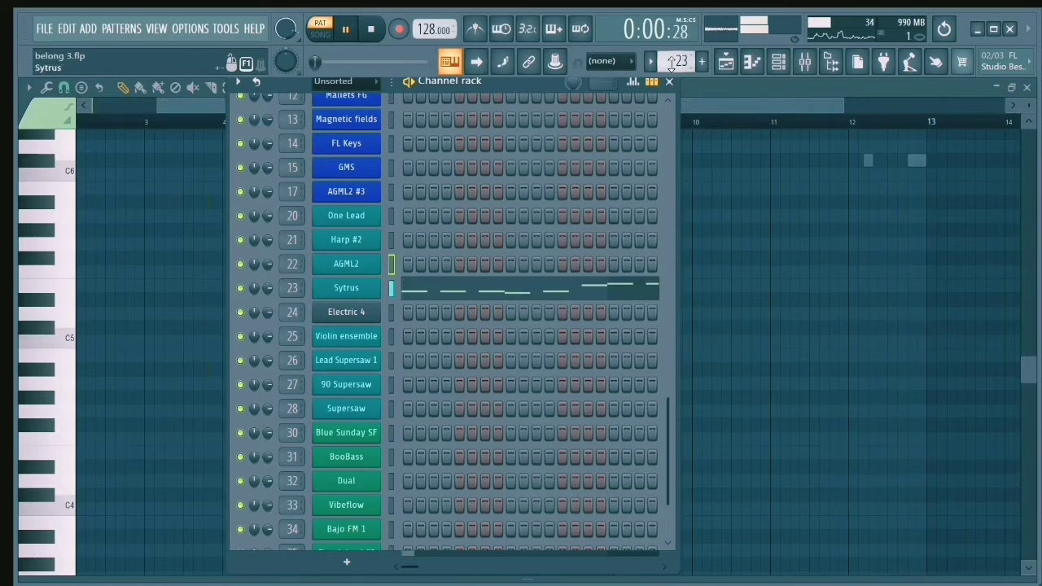
left_click(342, 295)
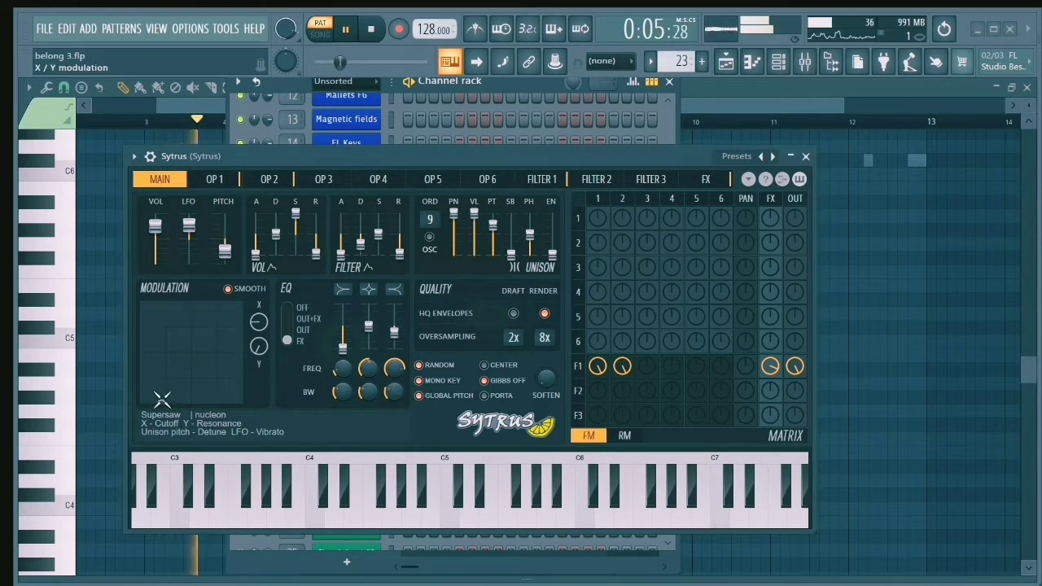
mouse_move(162, 401)
left_mouse_down()
mouse_move(186, 396)
mouse_move(165, 401)
left_mouse_up()
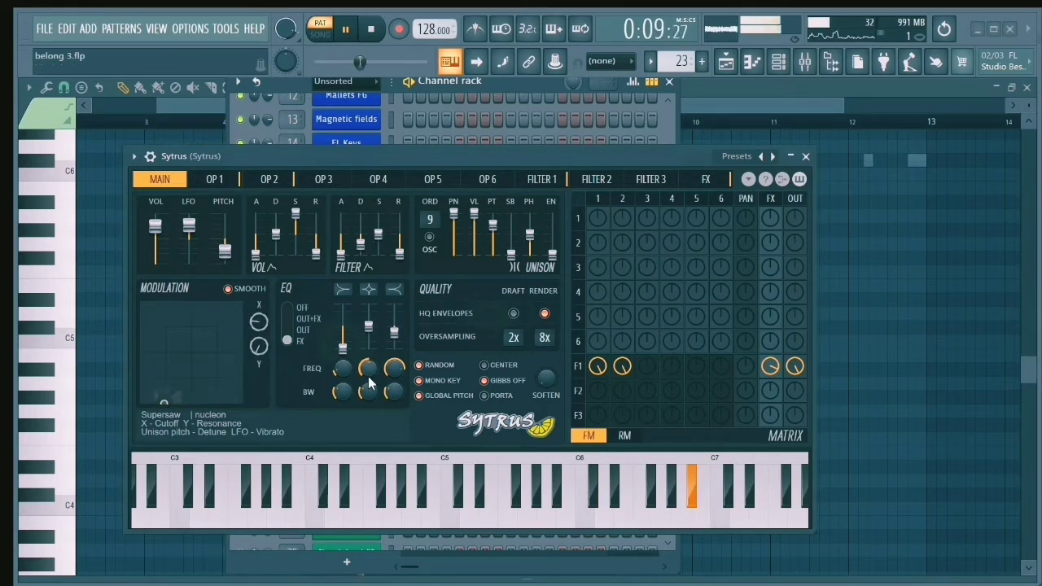
left_click(806, 155)
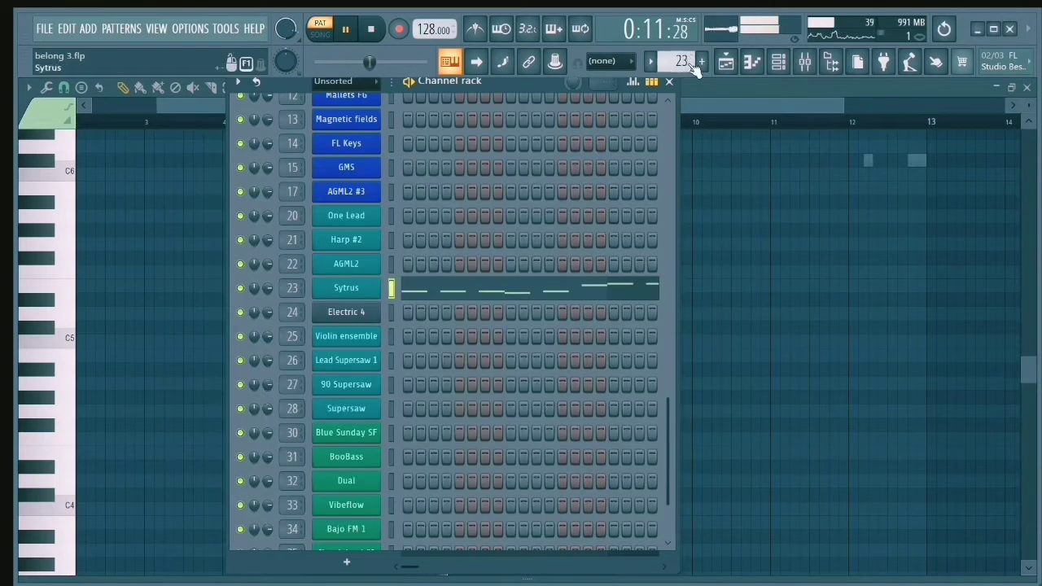
Step: Switch playback to pattern 24 and view the Electric 4 channel's instrument settings
scroll(688, 64, "up", 1)
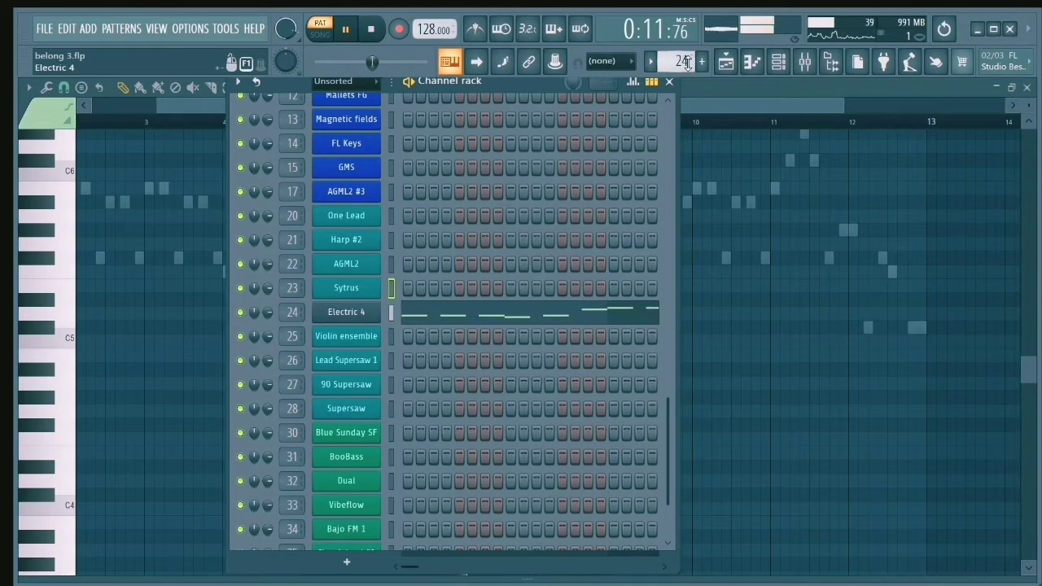
left_click(368, 316)
left_click(754, 130)
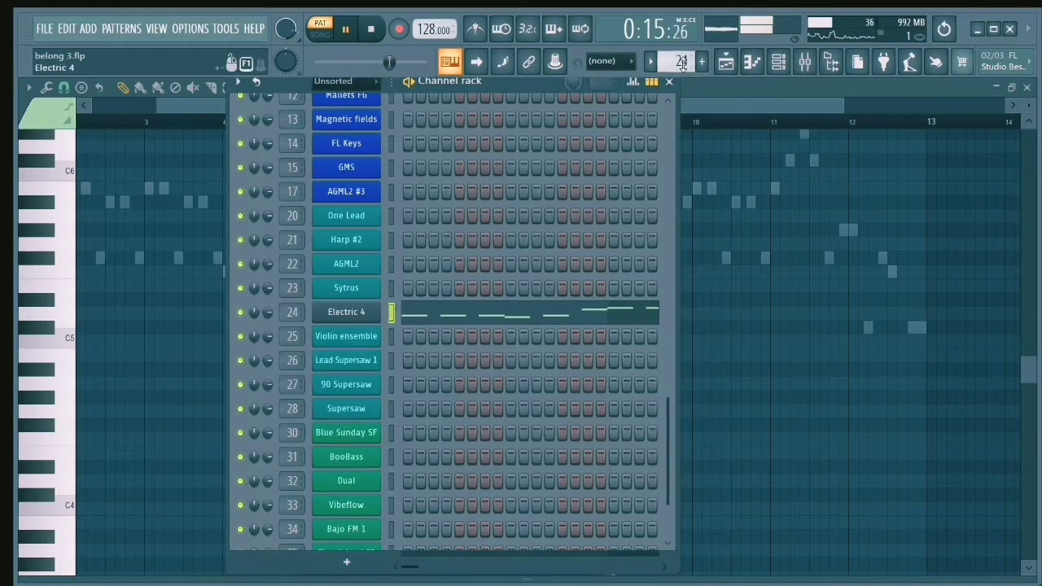
Step: Switch playback to pattern 25 and view the Violin ensemble channel's instrument settings
scroll(682, 63, "up", 1)
left_click(350, 335)
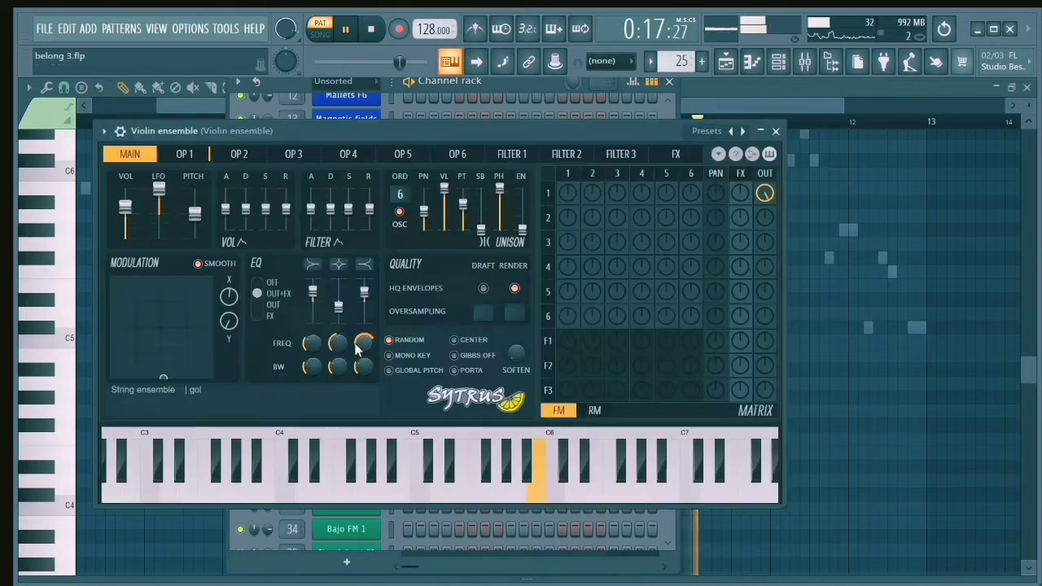
left_click(778, 129)
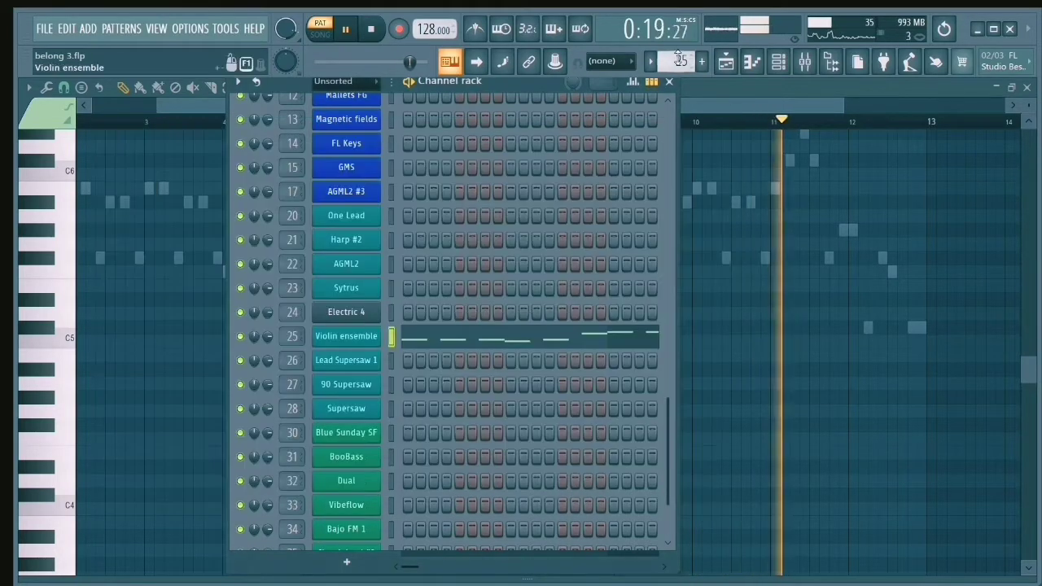
Step: Move playback through pattern 26 to pattern 27 and view the 90 Supersaw channel's instrument settings
scroll(683, 63, "up", 1)
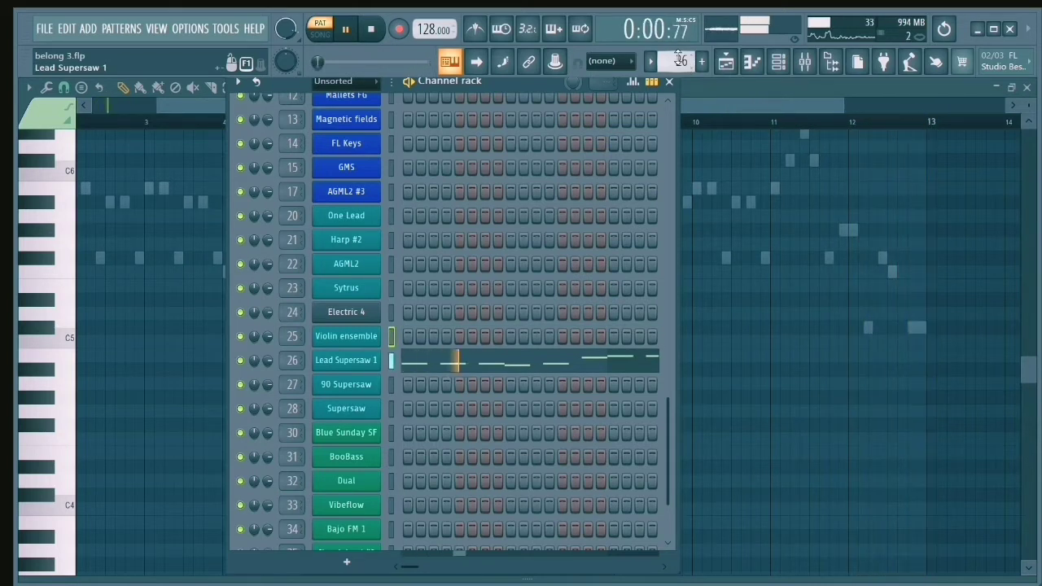
scroll(680, 59, "up", 1)
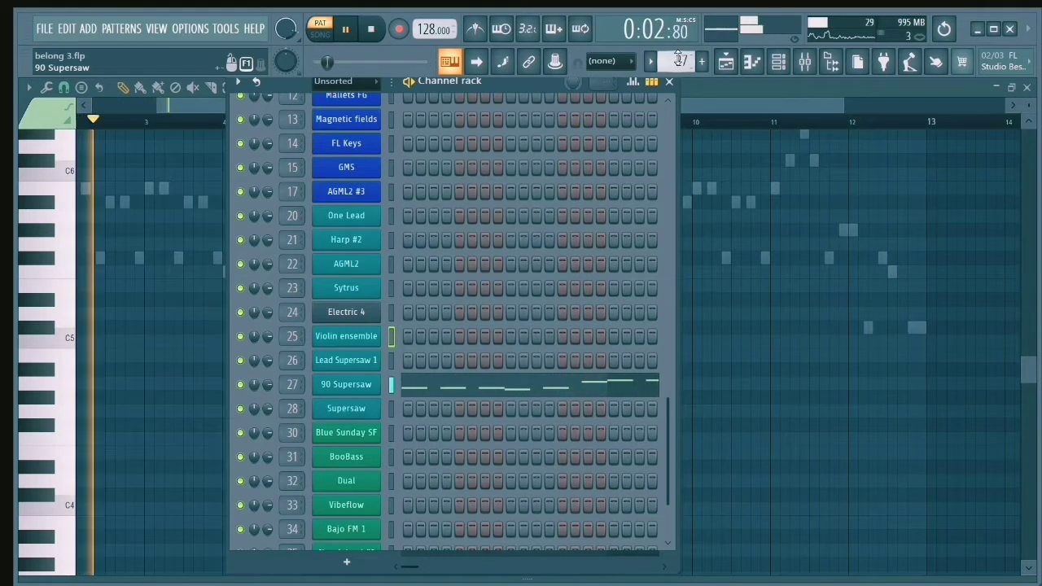
left_click(347, 386)
left_click(348, 387)
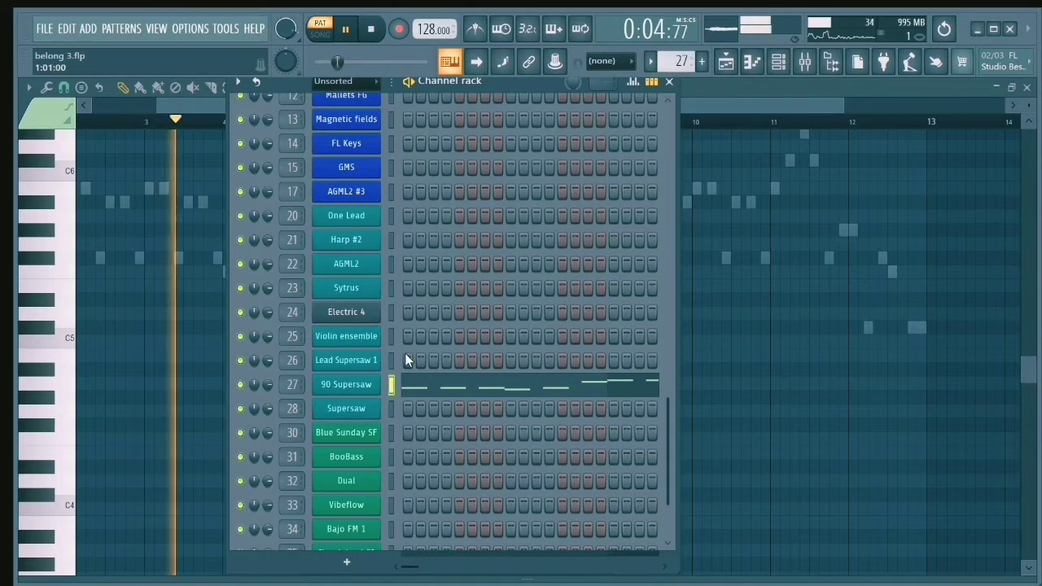
left_click(345, 390)
left_click(776, 104)
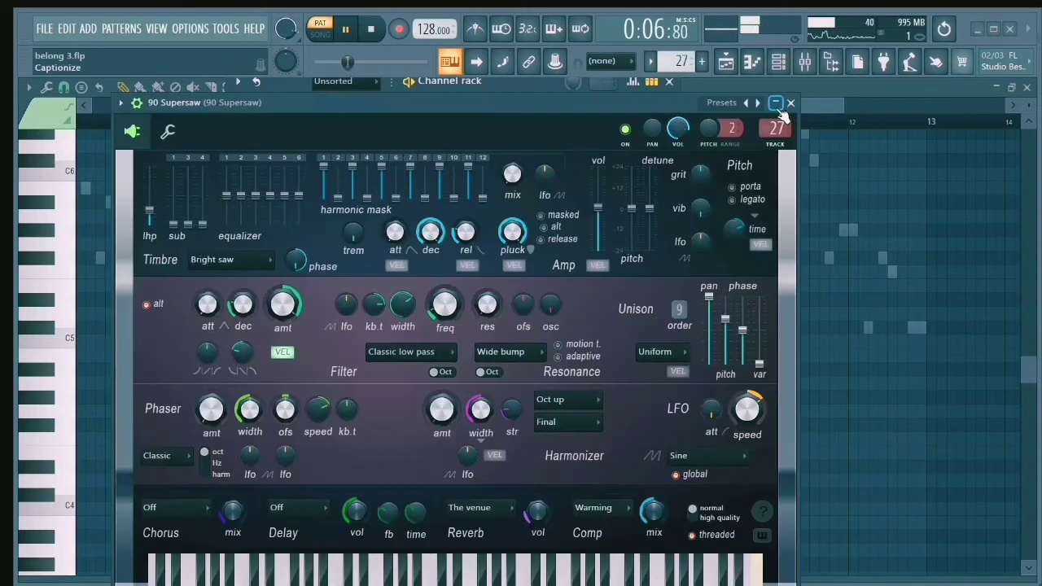
left_click(791, 102)
Step: Switch playback to pattern 28 and view the Supersaw channel's melody notes
scroll(682, 59, "up", 1)
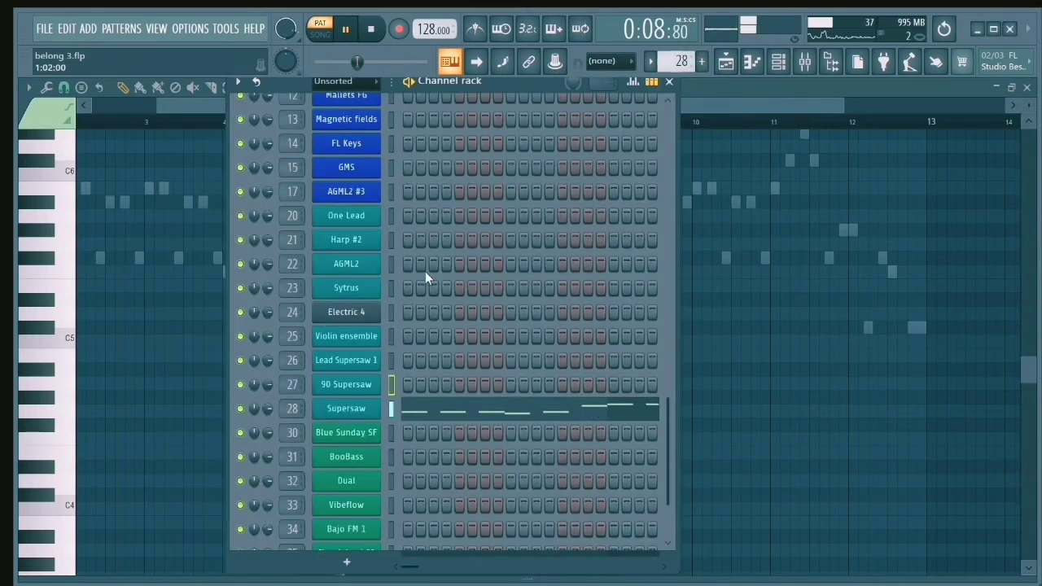
left_click(409, 417)
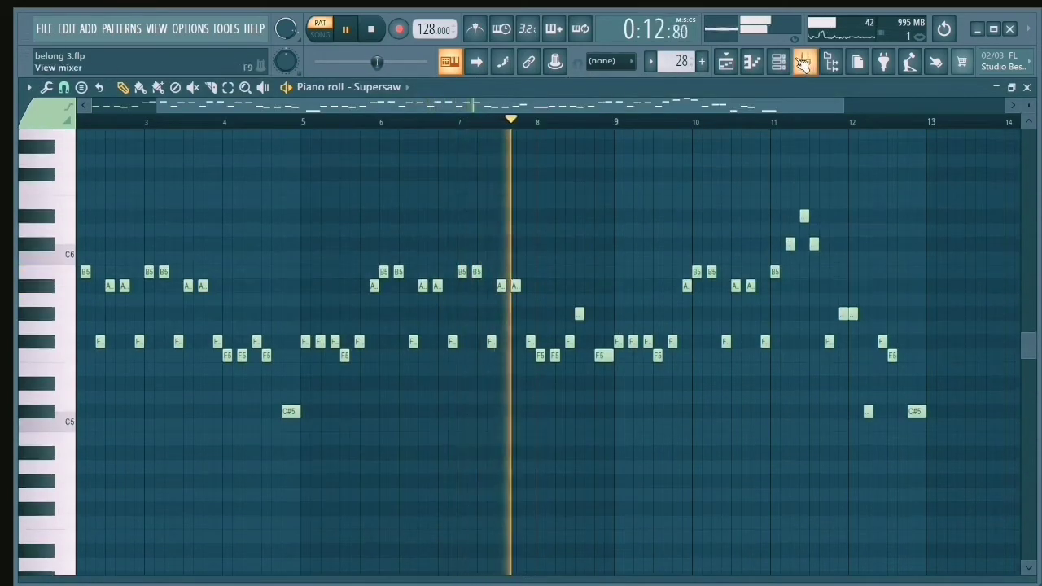
left_click(779, 62)
Step: Play the combined leads in pattern 29 and inspect the LEADS mixer track's effects
scroll(679, 59, "up", 1)
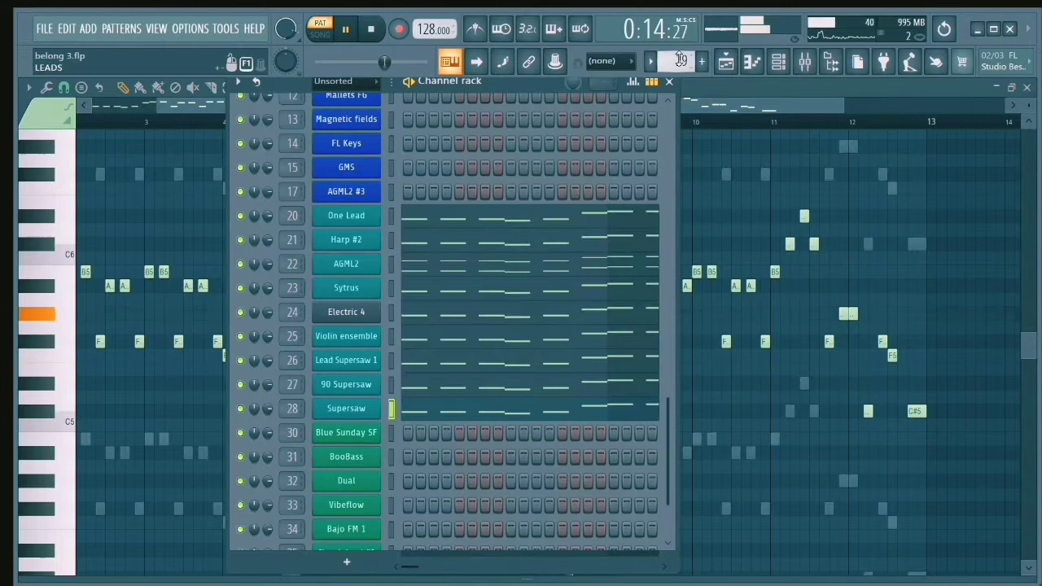
left_click(810, 69)
scroll(750, 127, "right", 3)
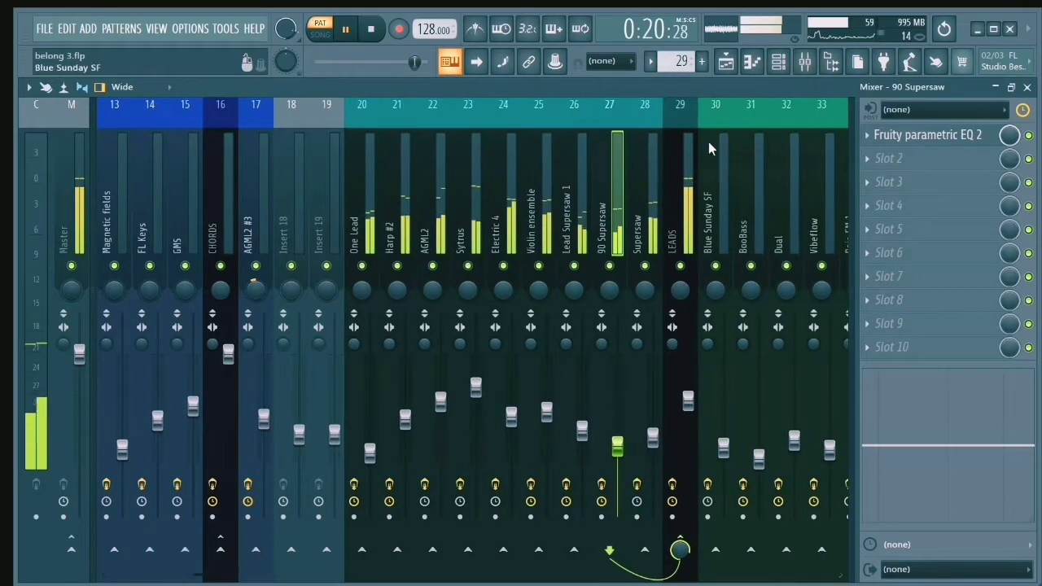
left_click(676, 171)
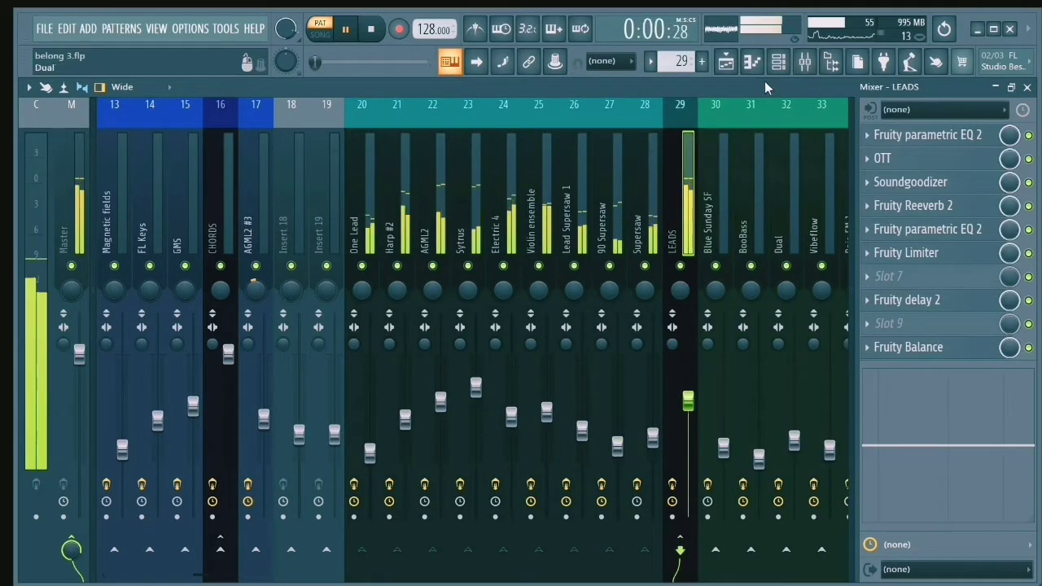
Step: Compare the effects on the individual lead mixer tracks, including Sytrus, Harp #2, One Lead, Violin ensemble and Supersaw
left_click(636, 175)
left_click(469, 179)
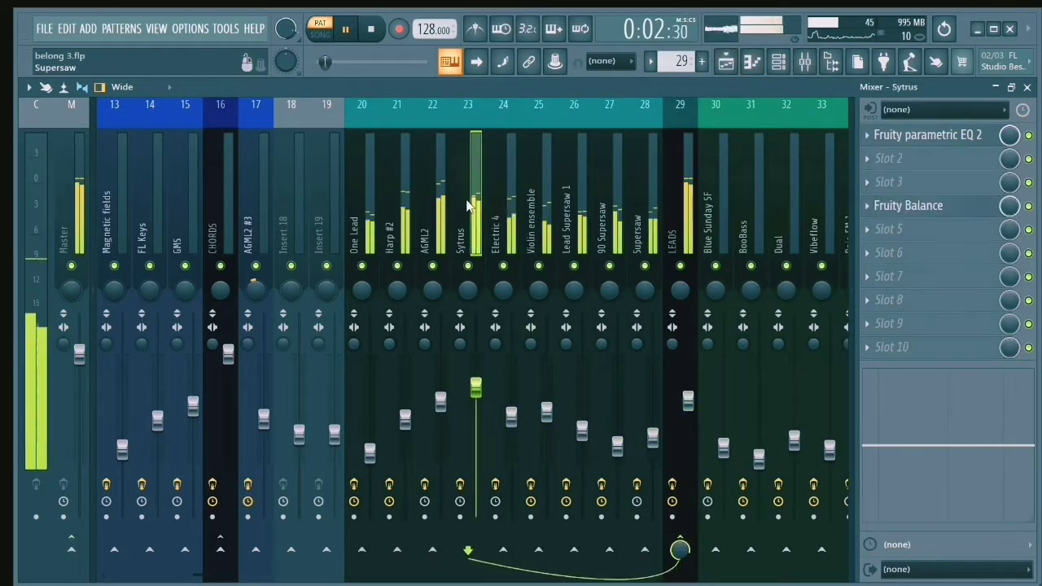
left_click(398, 183)
left_click(372, 224)
left_click(541, 196)
left_click(647, 196)
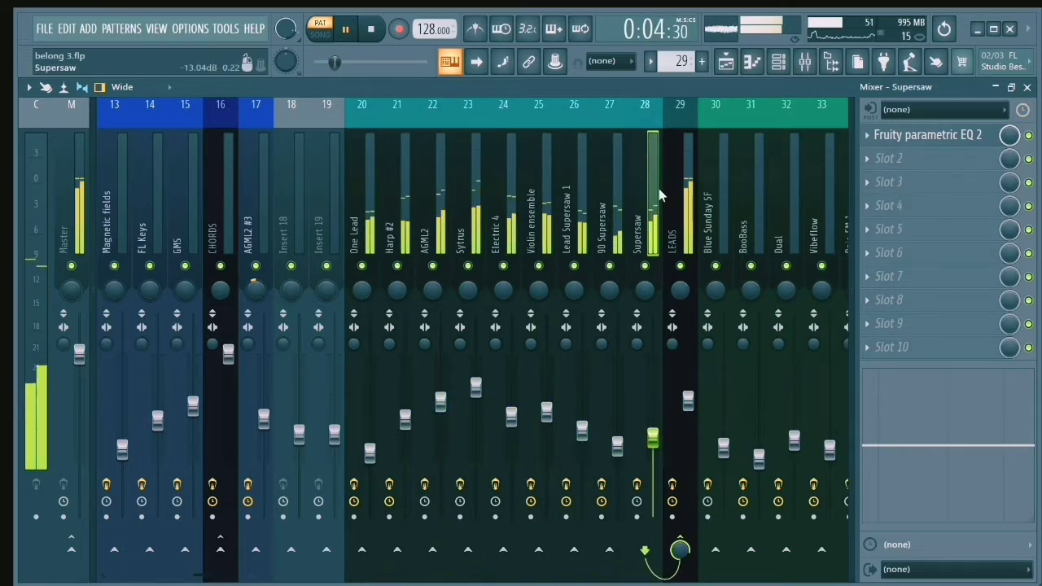
Step: Switch playback to pattern 30 and view the Blue Sunday SF channel's bass notes
left_click(755, 67)
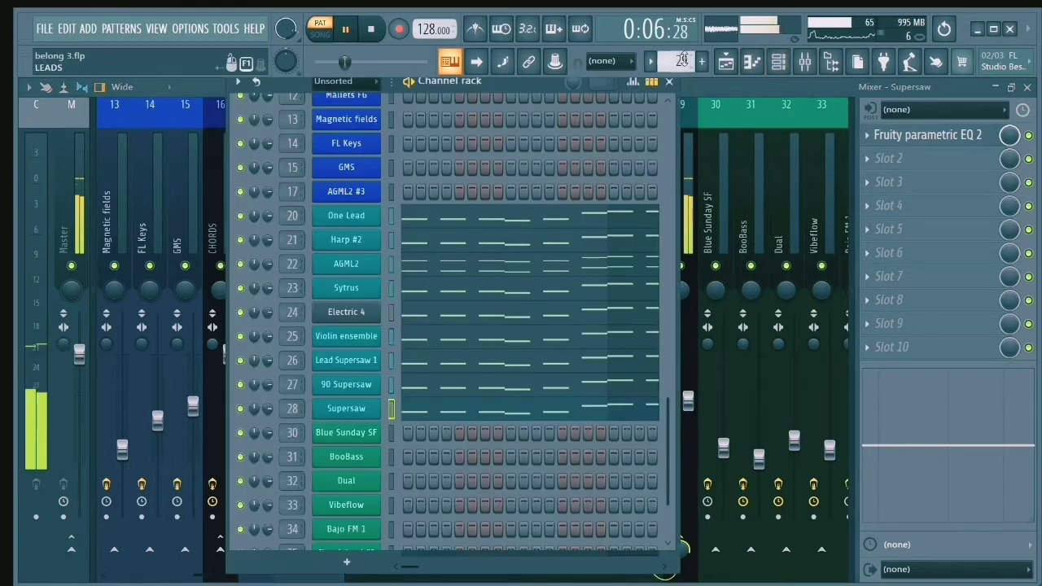
scroll(682, 53, "up", 1)
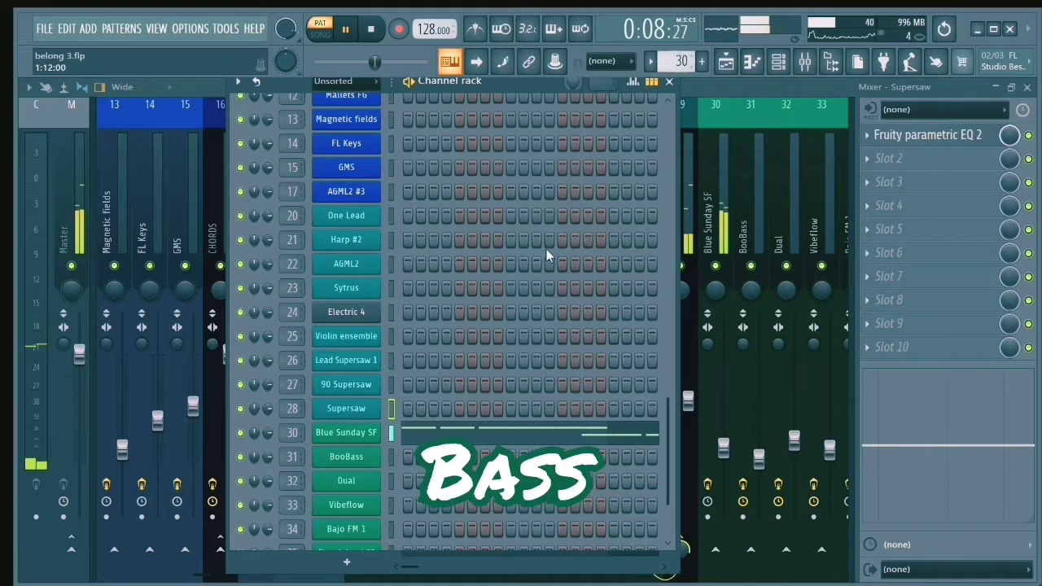
scroll(563, 263, "down", 1)
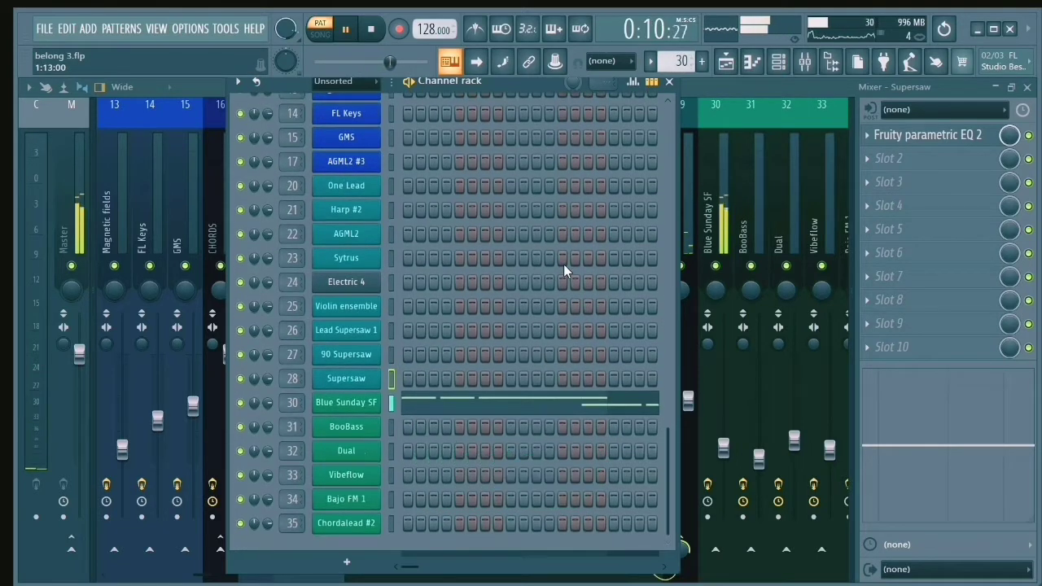
left_click(480, 411)
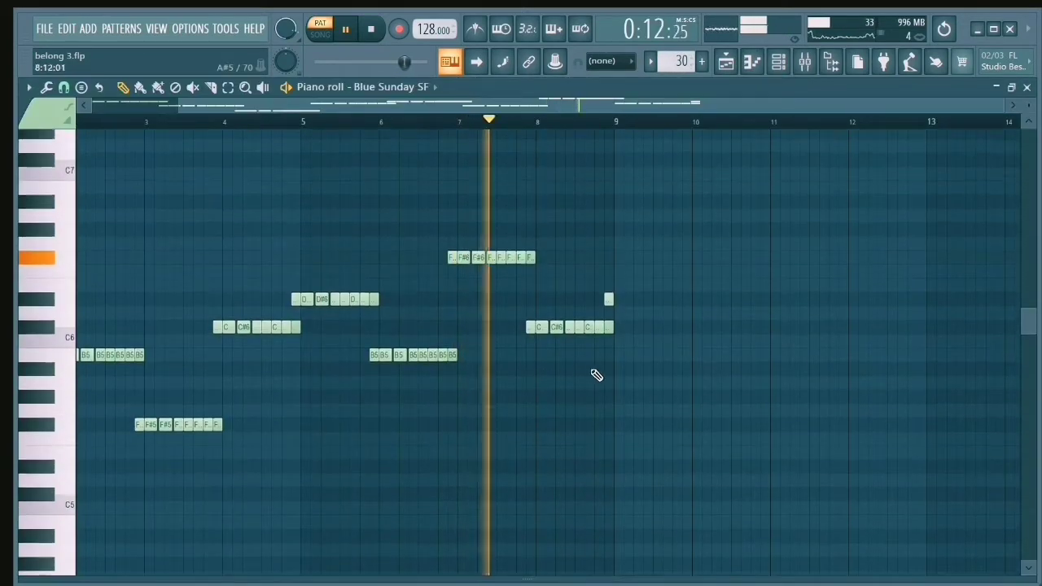
Step: Switch playback to pattern 31 and view the BooBass channel's bass, mid and treble settings
left_click(778, 61)
scroll(676, 61, "up", 1)
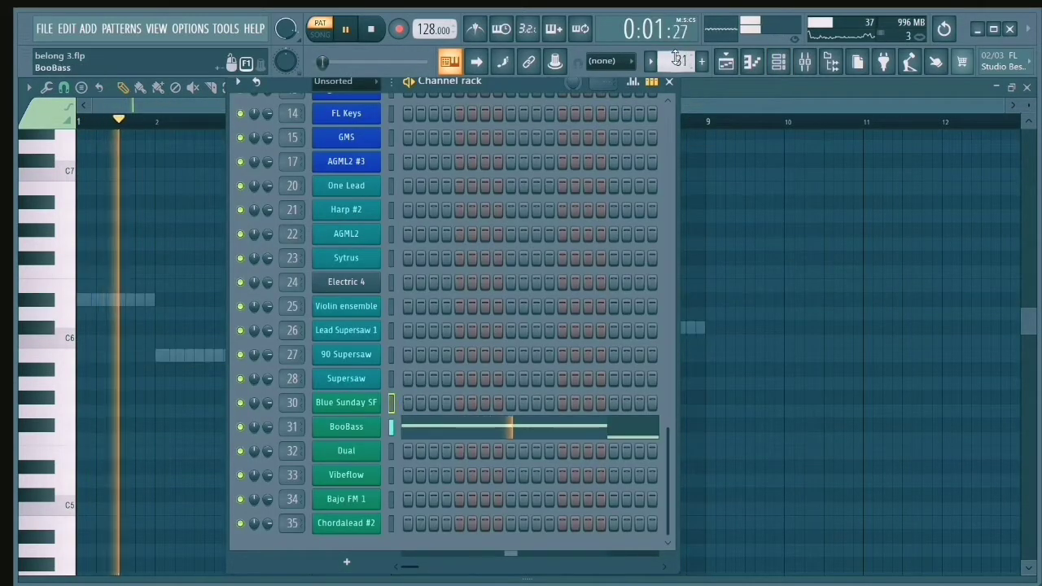
left_click(358, 428)
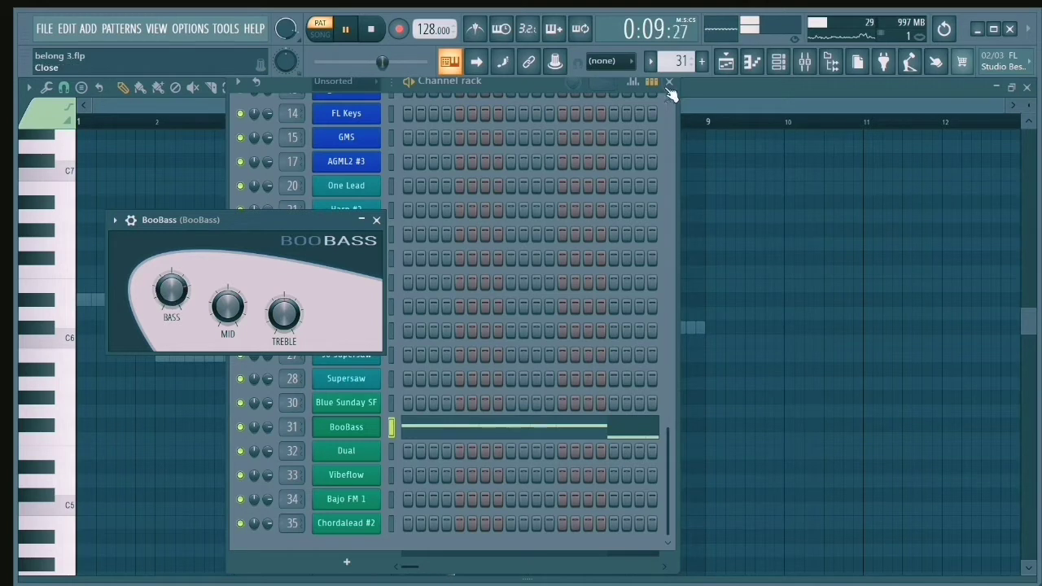
Step: Switch playback to pattern 32 and view the Dual channel's bass notes
left_click(377, 221)
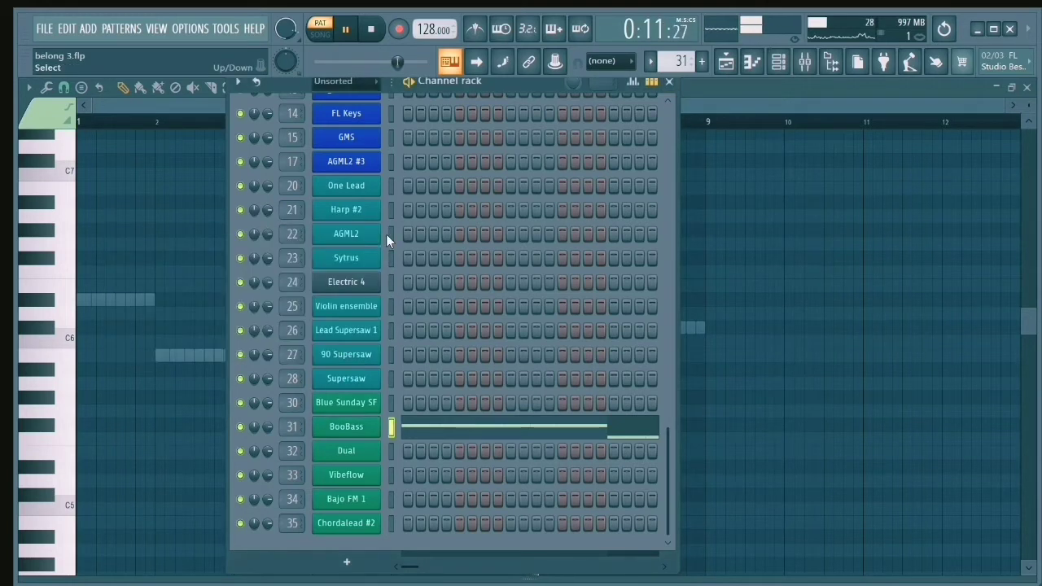
scroll(685, 65, "up", 1)
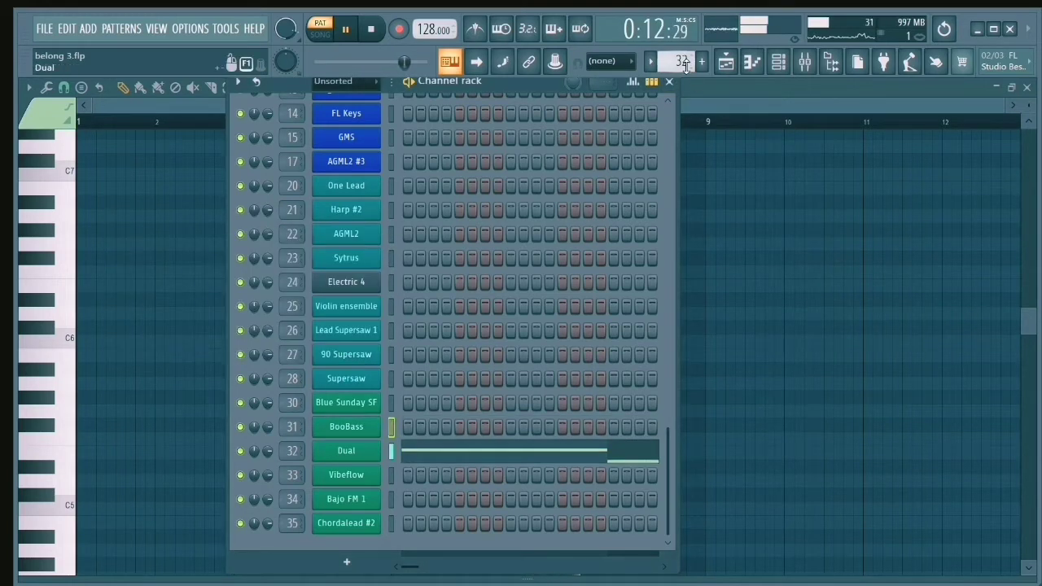
left_click(485, 454)
scroll(563, 319, "down", 5)
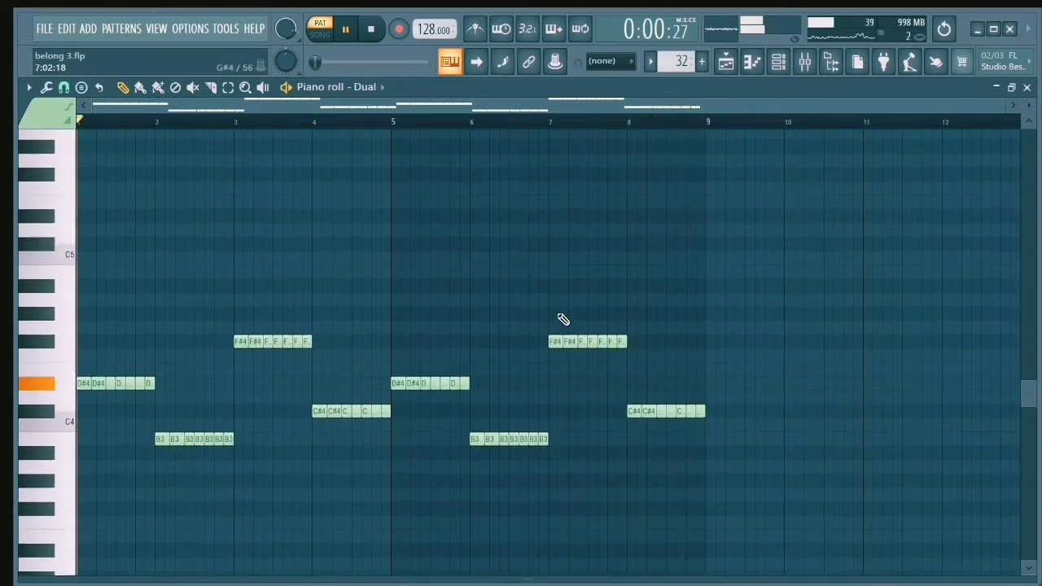
scroll(733, 162, "down", 1)
Step: Inspect the mixer and the Dual channel's instrument settings, including its filter, unison and reverb, and return to its notes
left_click(804, 61)
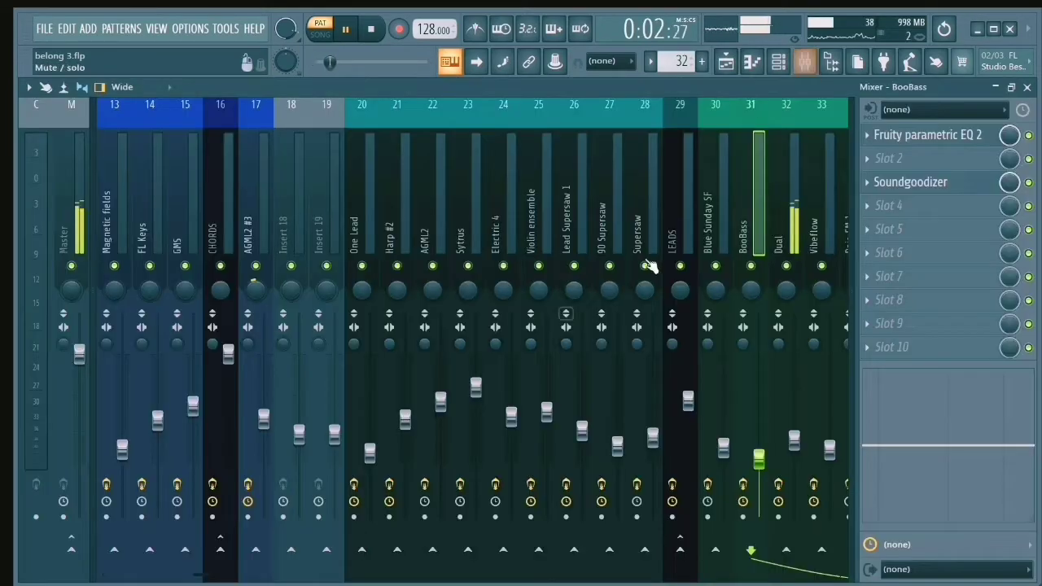
left_click(776, 65)
left_click(365, 458)
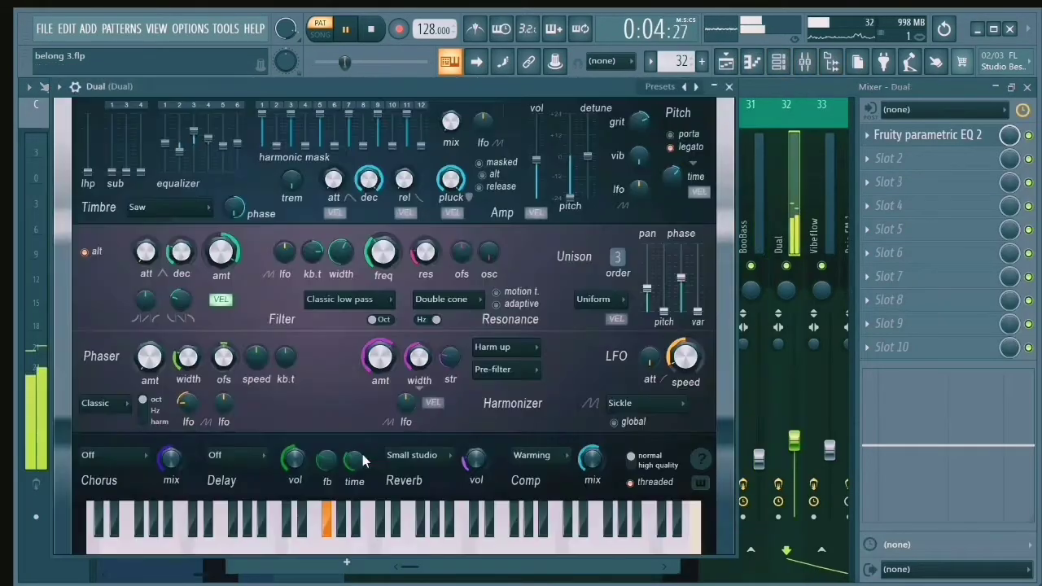
left_click(729, 87)
left_click(755, 64)
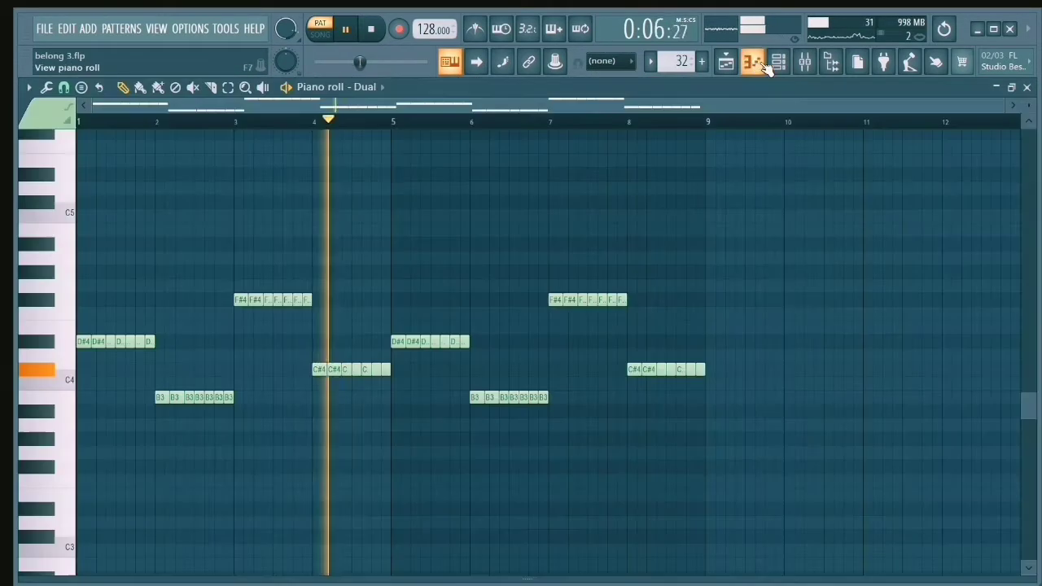
Step: Switch playback to pattern 33 and open the Vibeflow channel's instrument
left_click(781, 65)
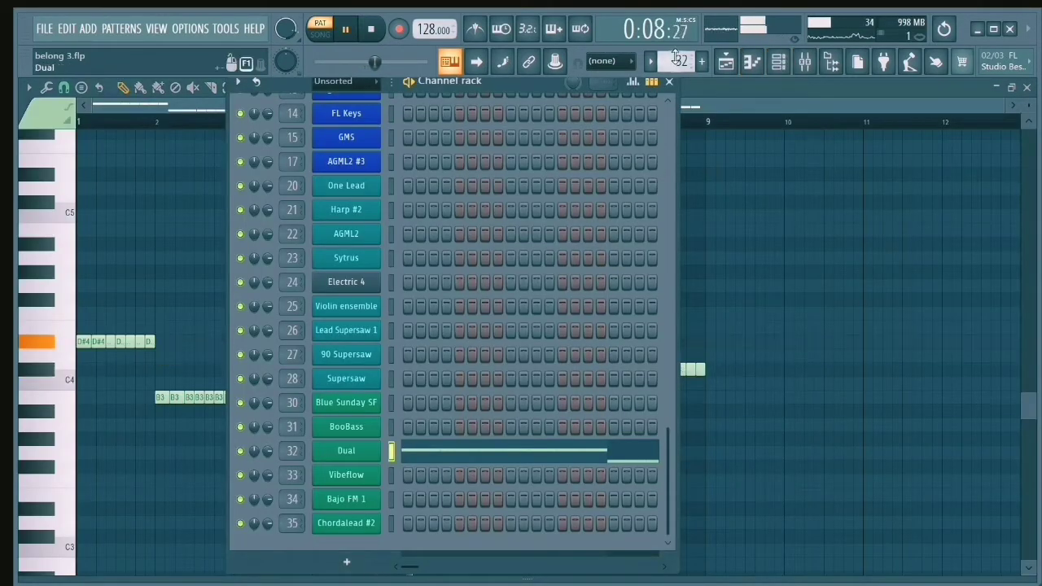
scroll(674, 55, "up", 1)
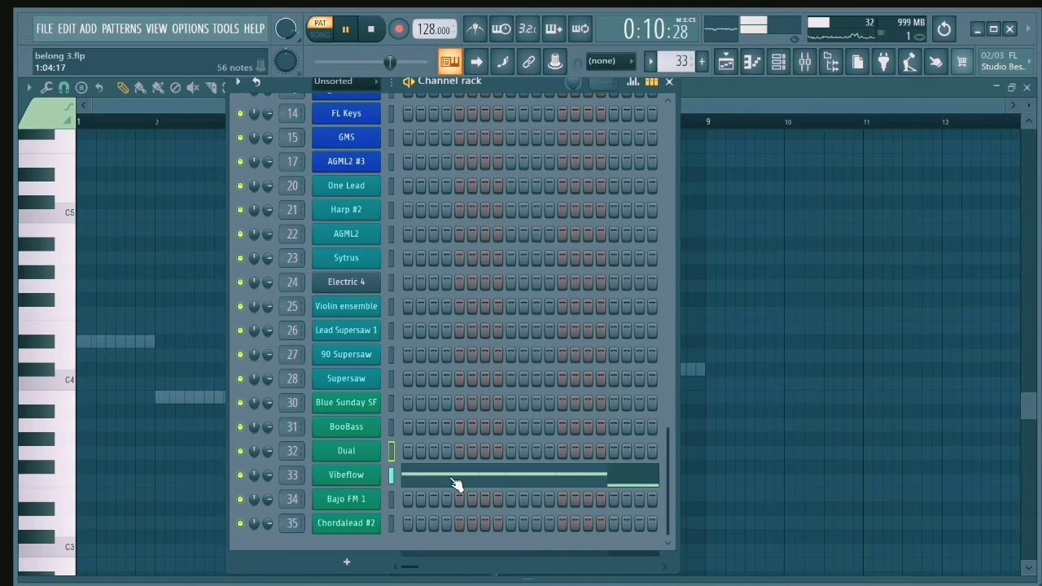
left_click(365, 480)
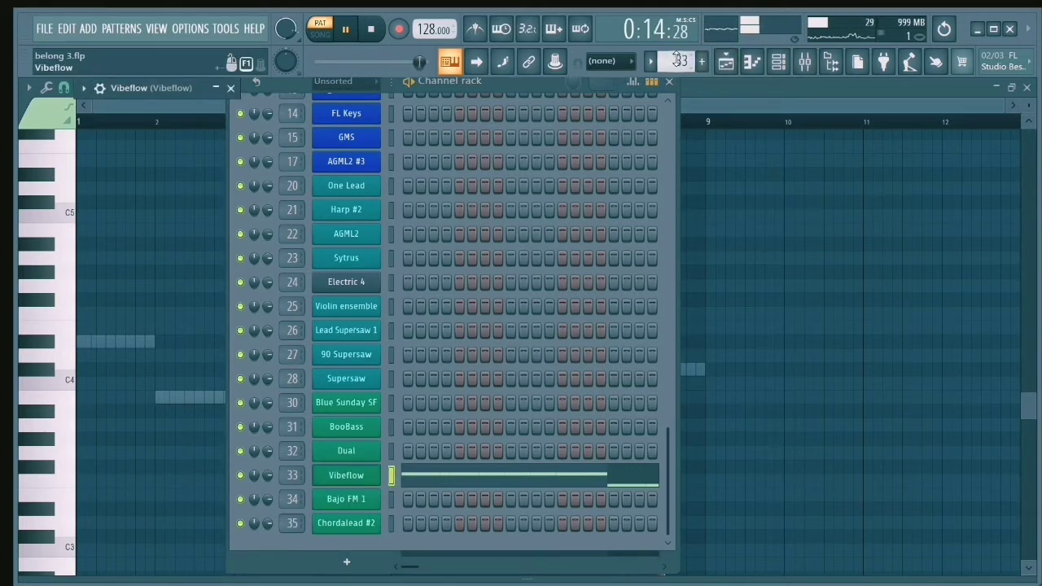
Step: Switch playback to pattern 34 and view the Bajo FM 1 channel's notes and its Sytrus settings
left_click(702, 61)
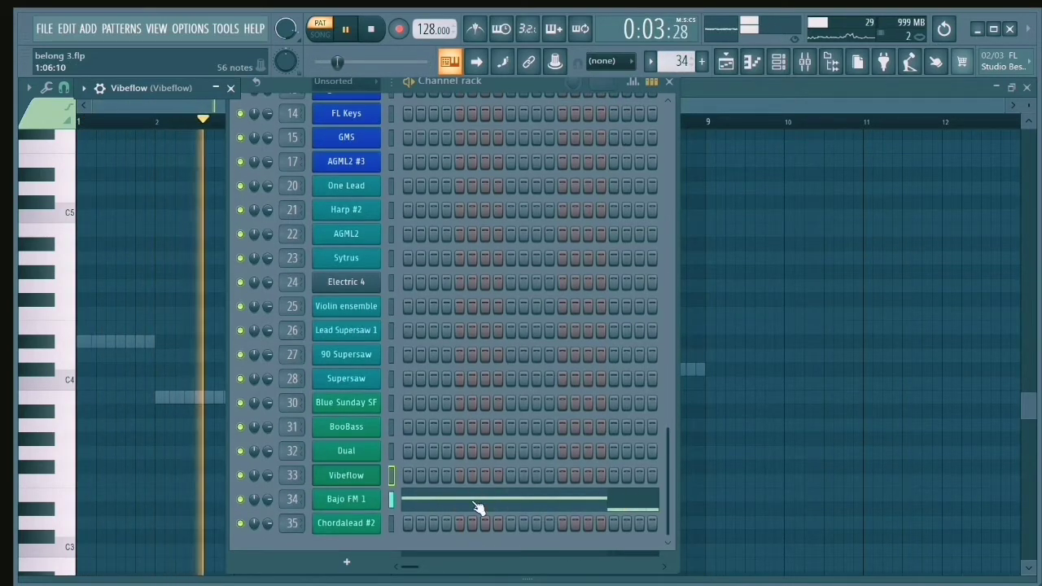
left_click(521, 508)
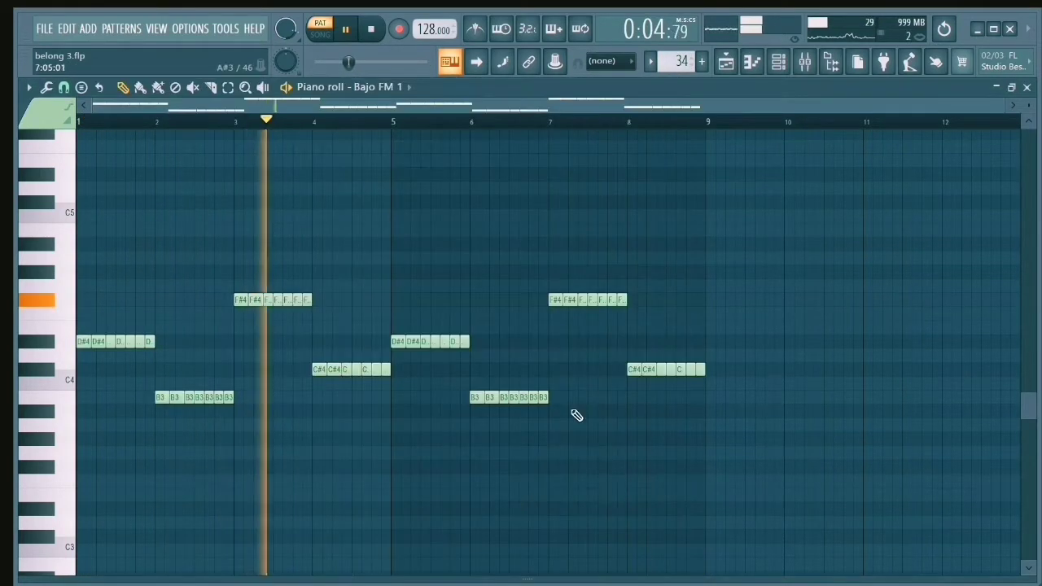
left_click(791, 65)
left_click(378, 500)
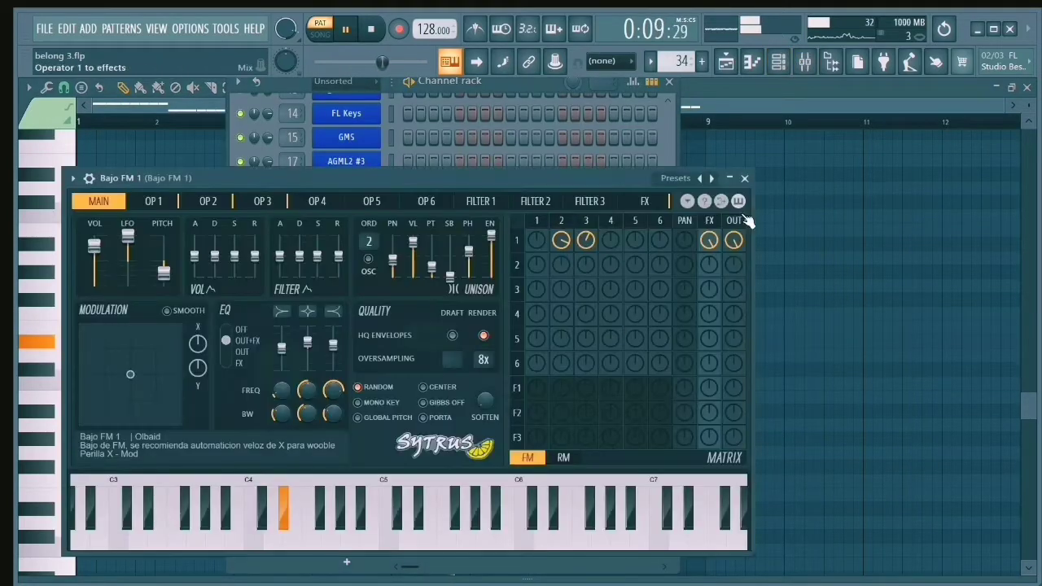
left_click(744, 177)
Step: Switch playback to pattern 35 and view the Chordalead #2 channel's bass notes
scroll(674, 55, "down", 1)
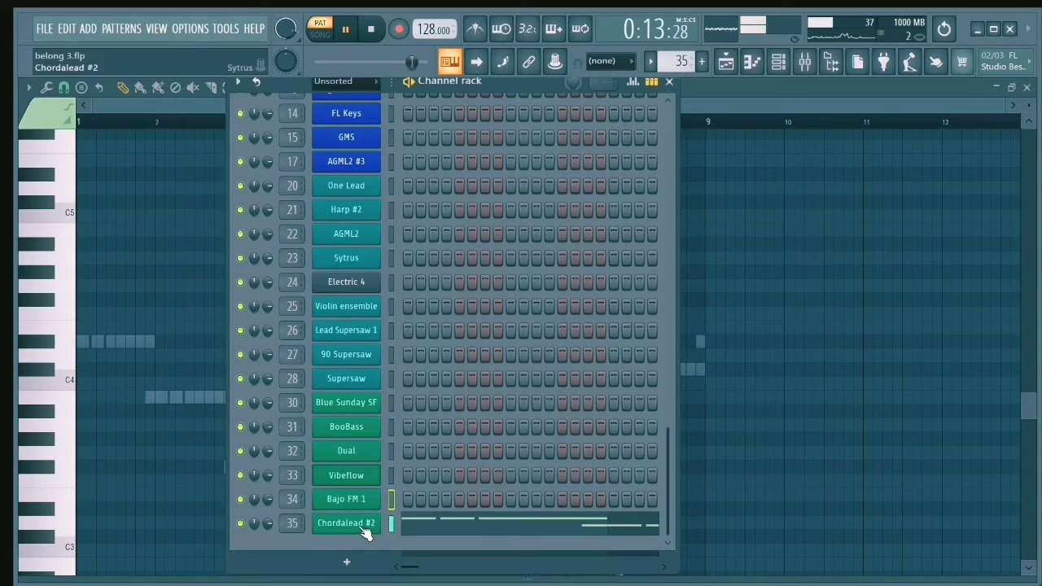
left_click(426, 526)
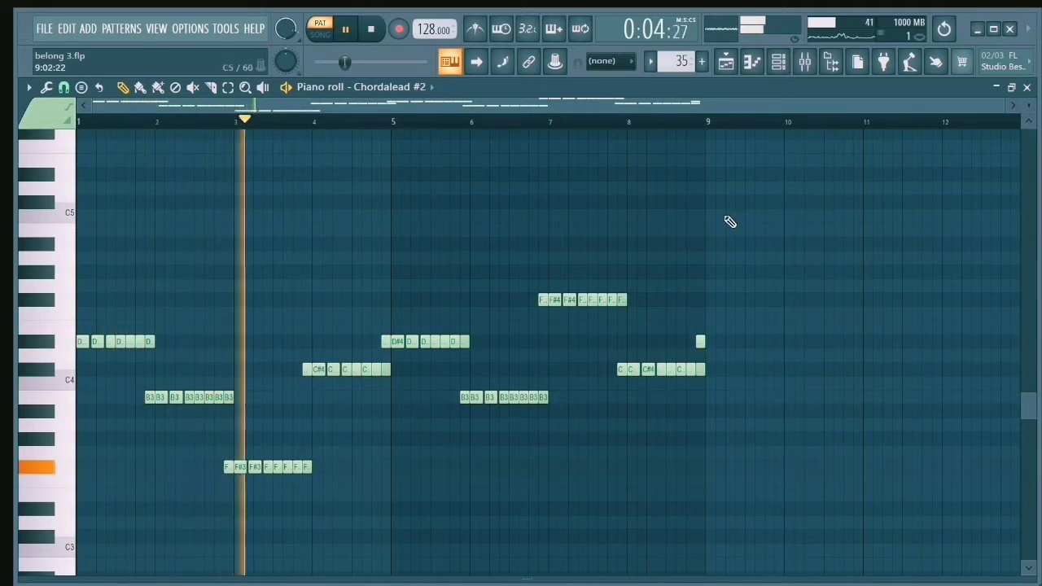
left_click(778, 62)
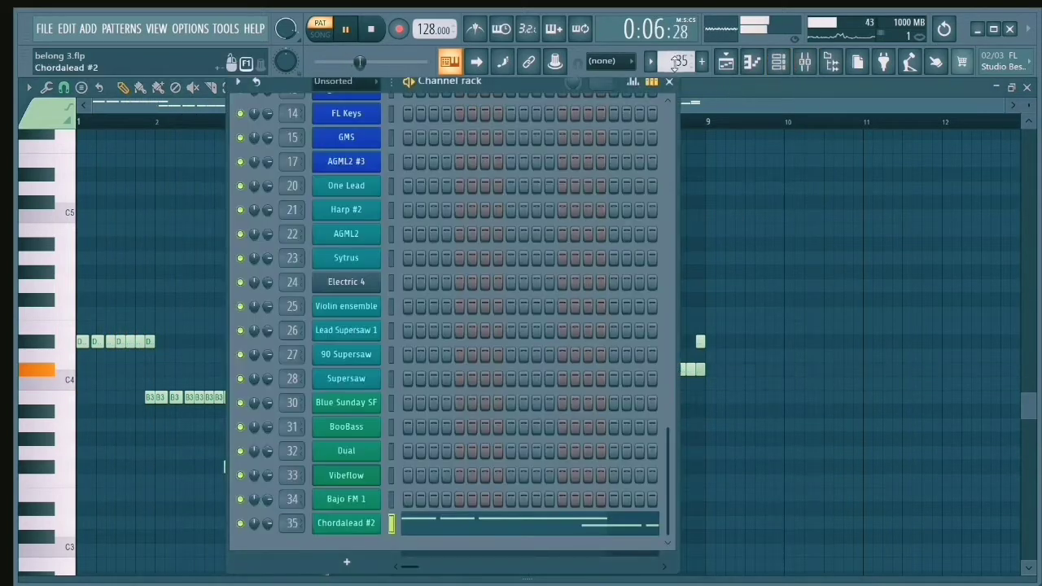
Step: Play the combined basses in pattern 36 and inspect the BASS mixer track's effects
scroll(678, 61, "up", 1)
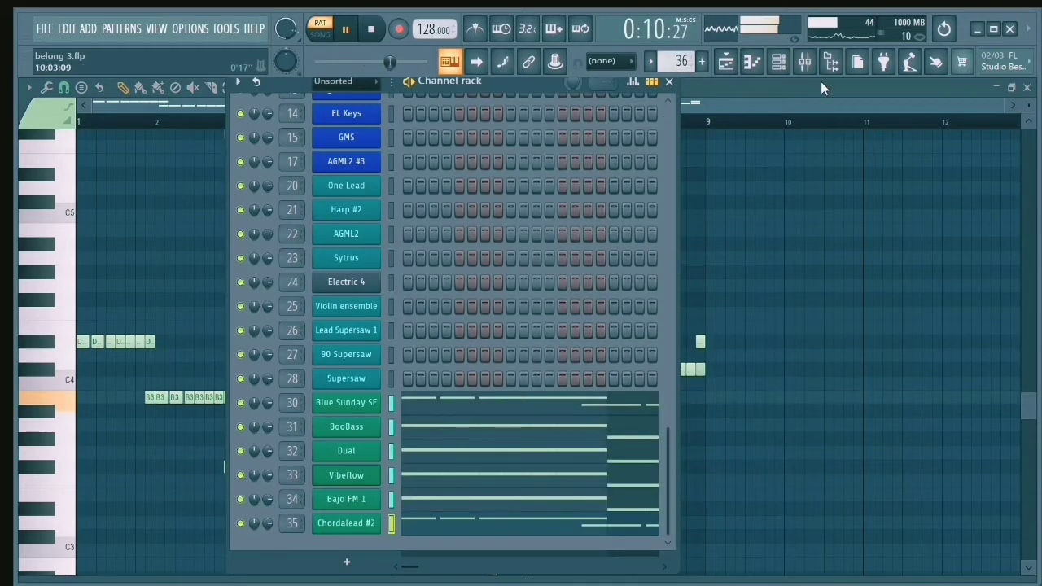
left_click(804, 62)
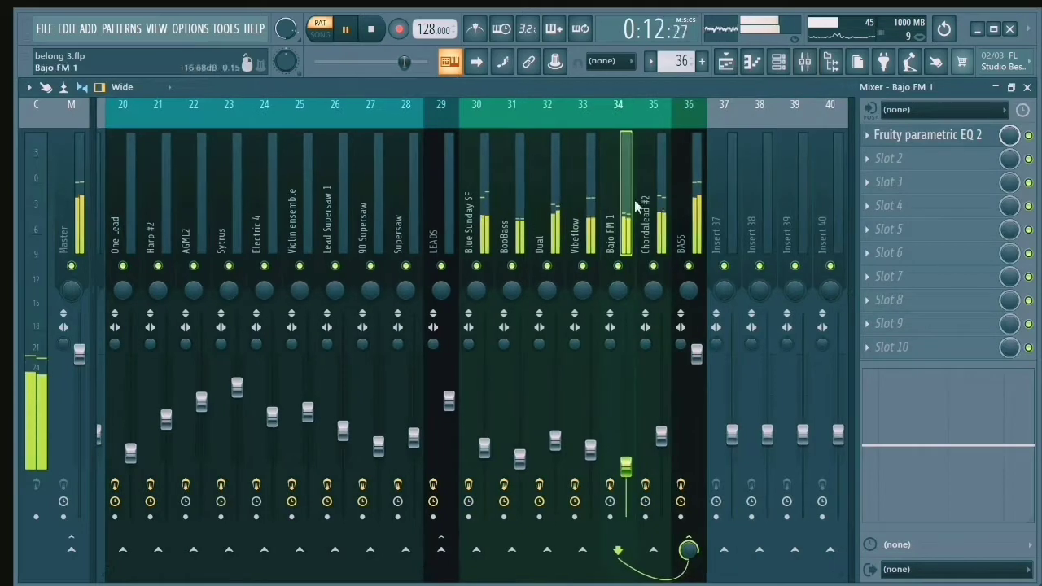
left_click(686, 211)
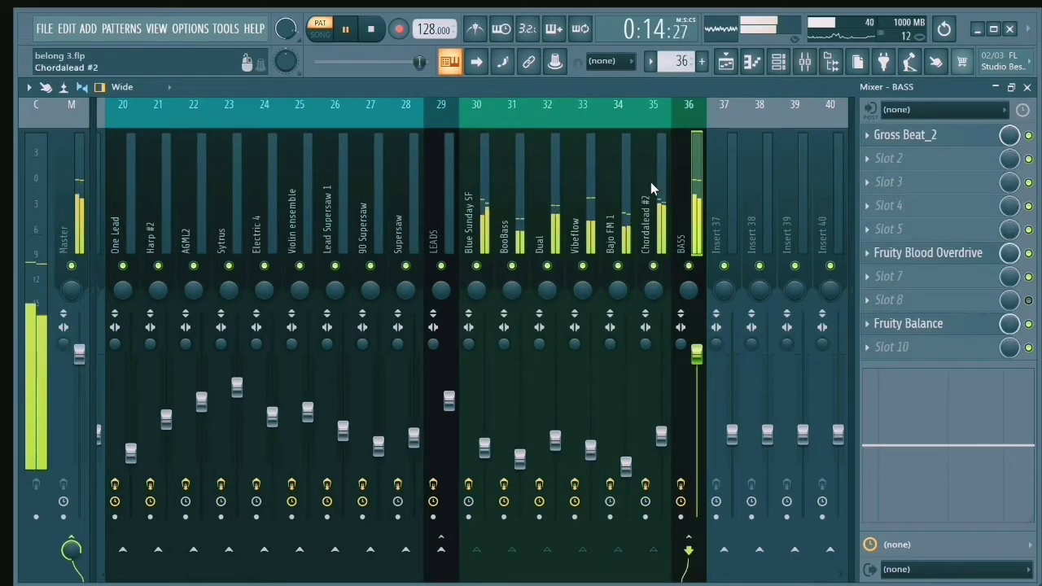
Step: Compare the effects on the individual bass mixer tracks, including Chordalead #2 and Blue Sunday SF, with those on the BASS track
left_click(650, 182)
left_click(501, 200)
left_click(476, 201)
left_click(660, 204)
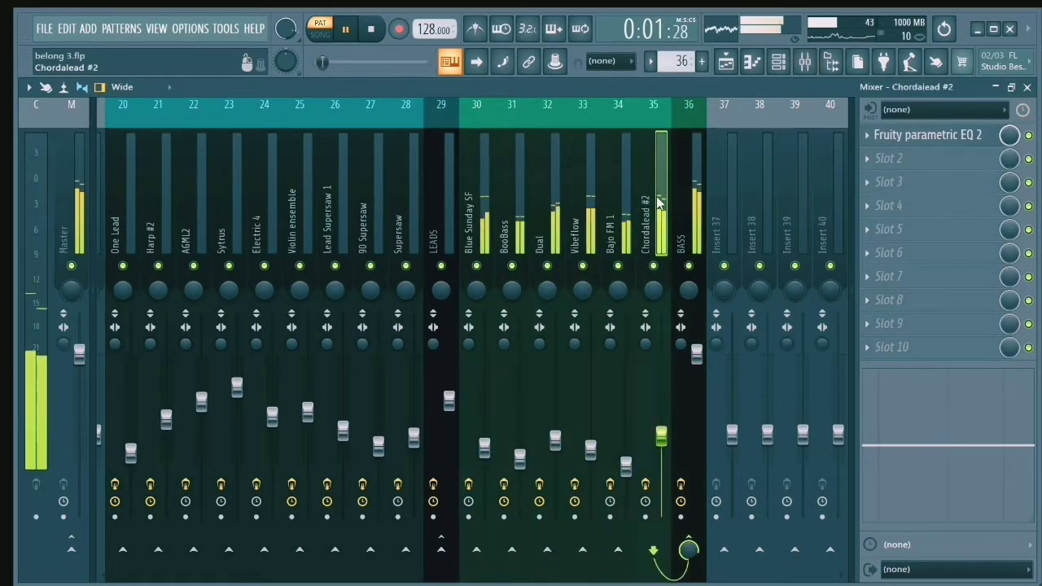
left_click(689, 200)
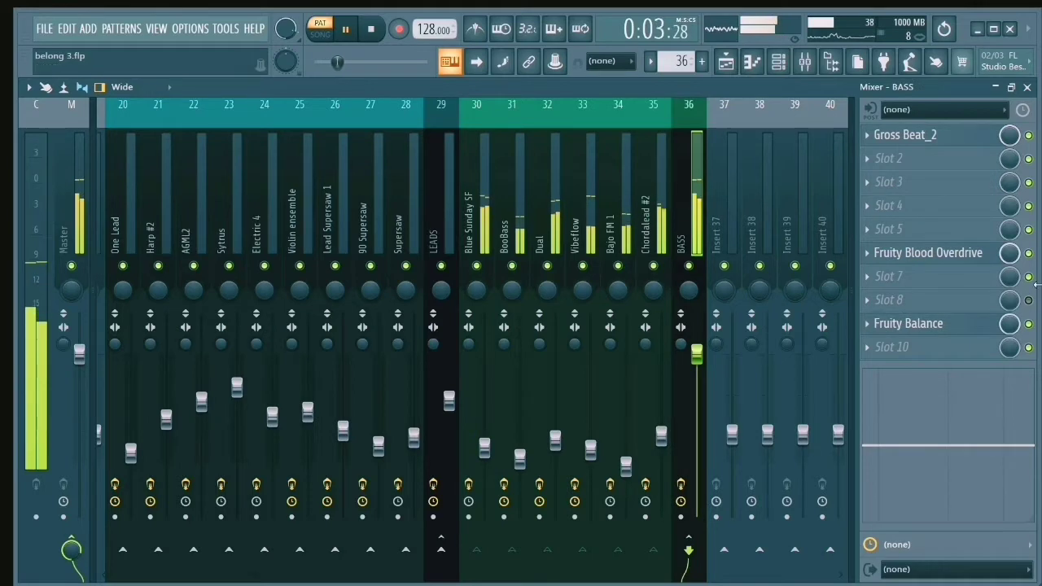
Step: Return to the playlist and view the sample settings of the belong - 2021-Jan-08_3 clip on Track 14
left_click(725, 61)
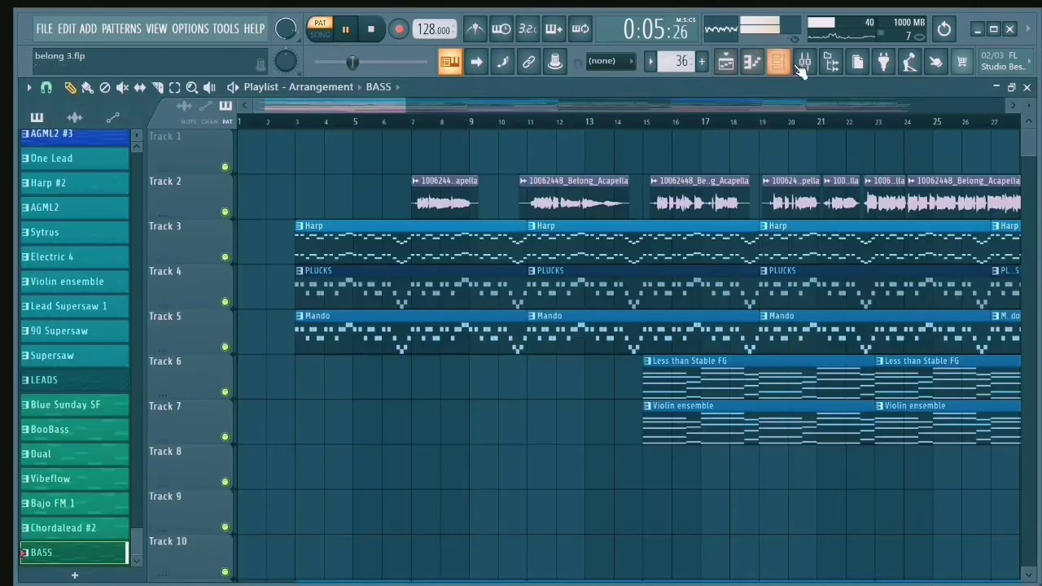
left_click(778, 62)
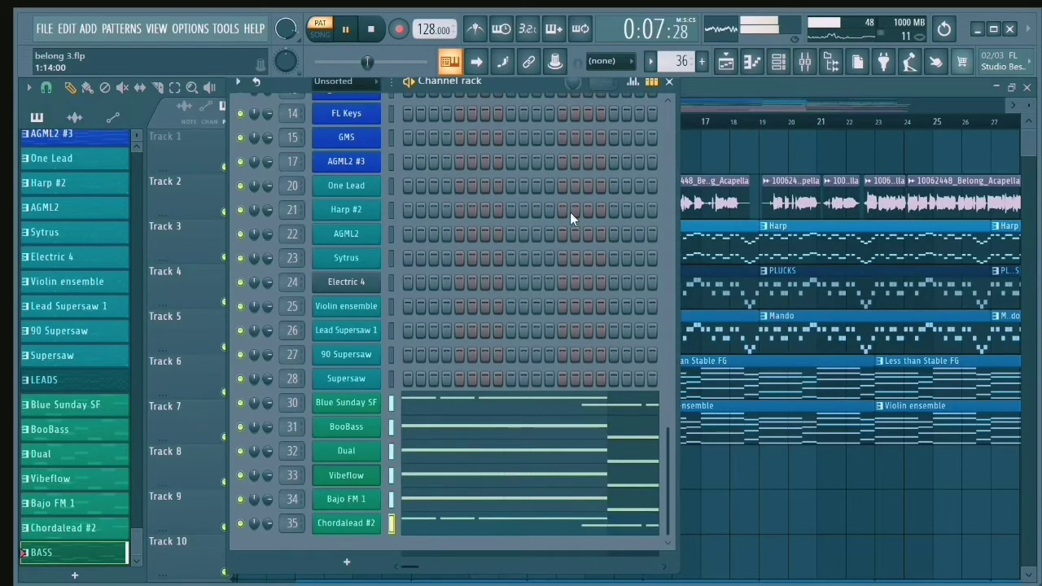
left_click(669, 81)
scroll(683, 203, "down", 8)
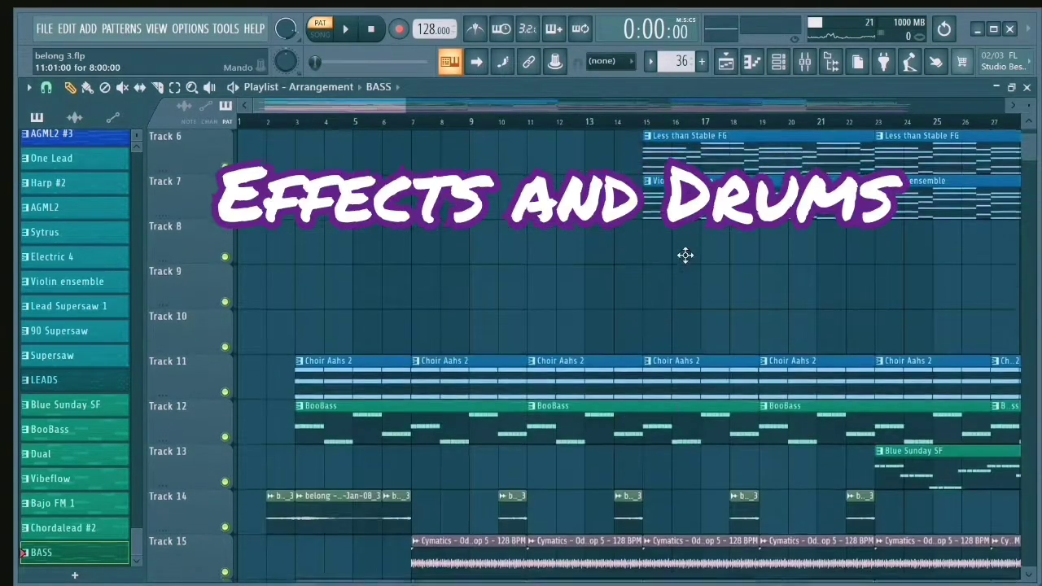
double_click(287, 281)
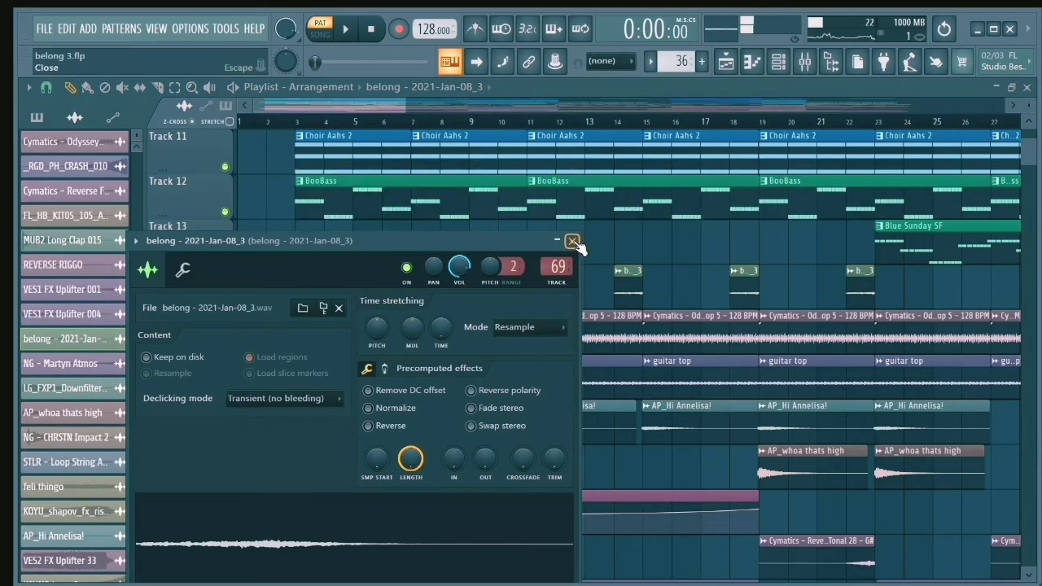
left_click(572, 242)
Step: View the sample settings and mixer effects of the Cymatics Odyssey Hihat Loop 5 clip on Track 15
double_click(438, 327)
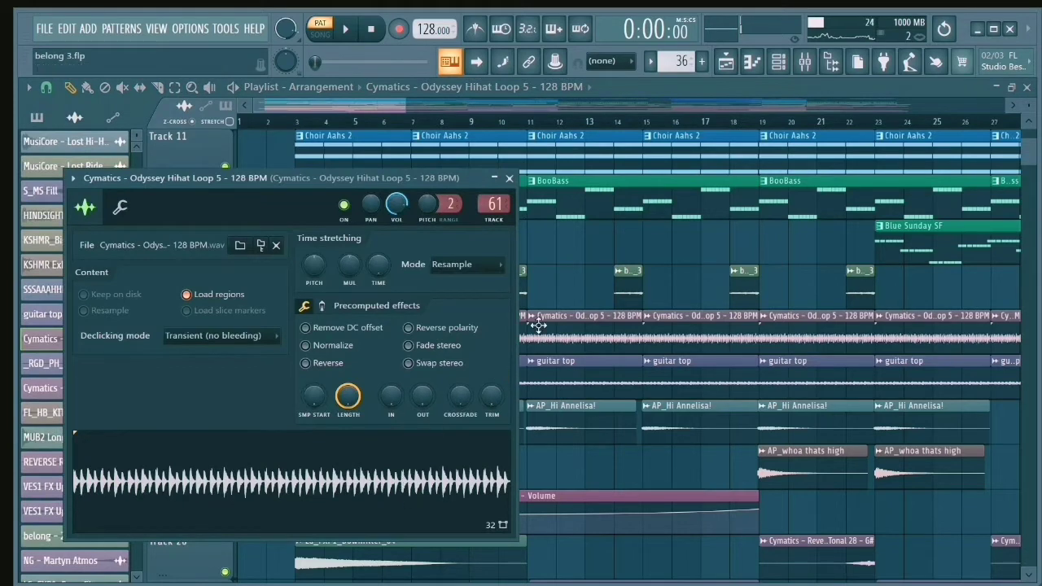
left_click(814, 64)
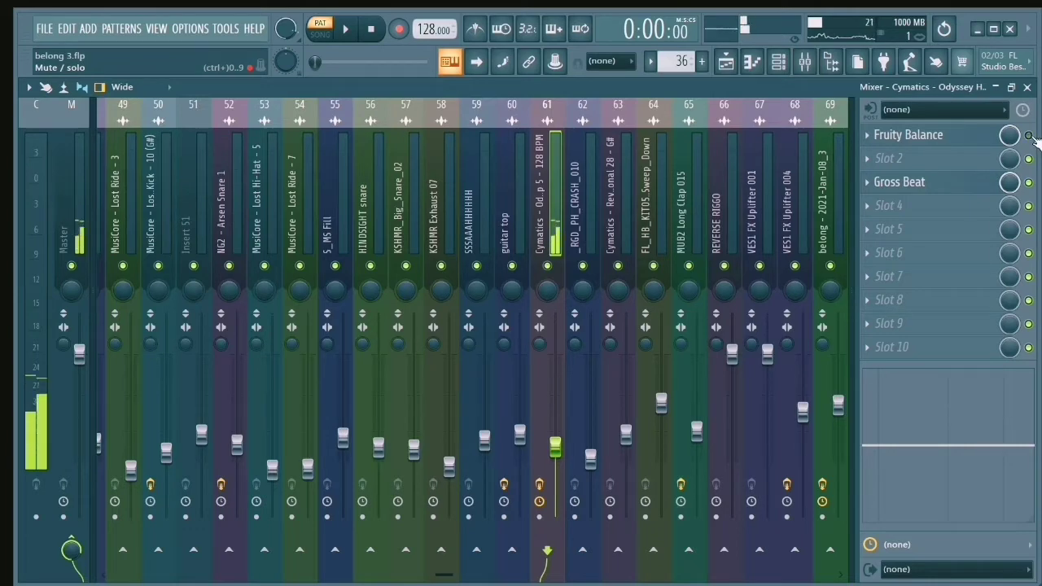
left_click(779, 72)
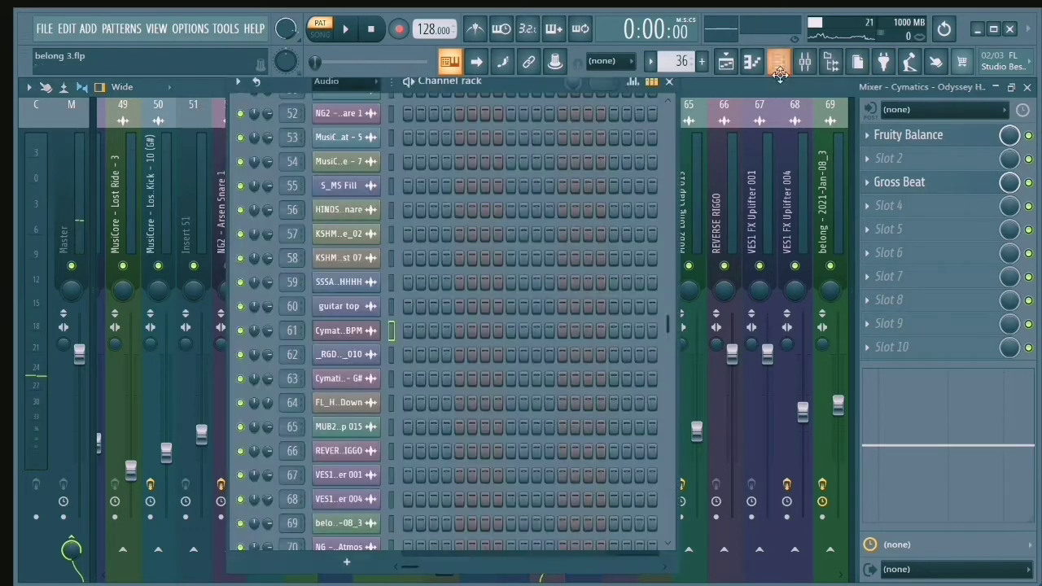
left_click(670, 83)
left_click(725, 61)
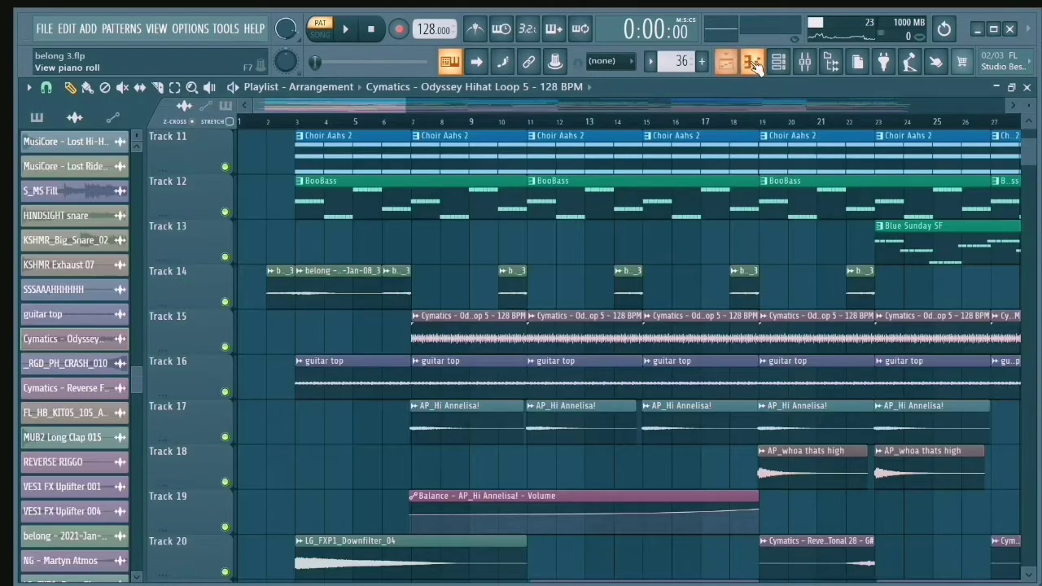
Step: View the sample settings of the AP_Hi Annelisa! clip on Track 17 and the LG_FXP1_Downfilter_04 clip on Track 20
scroll(542, 275, "down", 2)
double_click(440, 331)
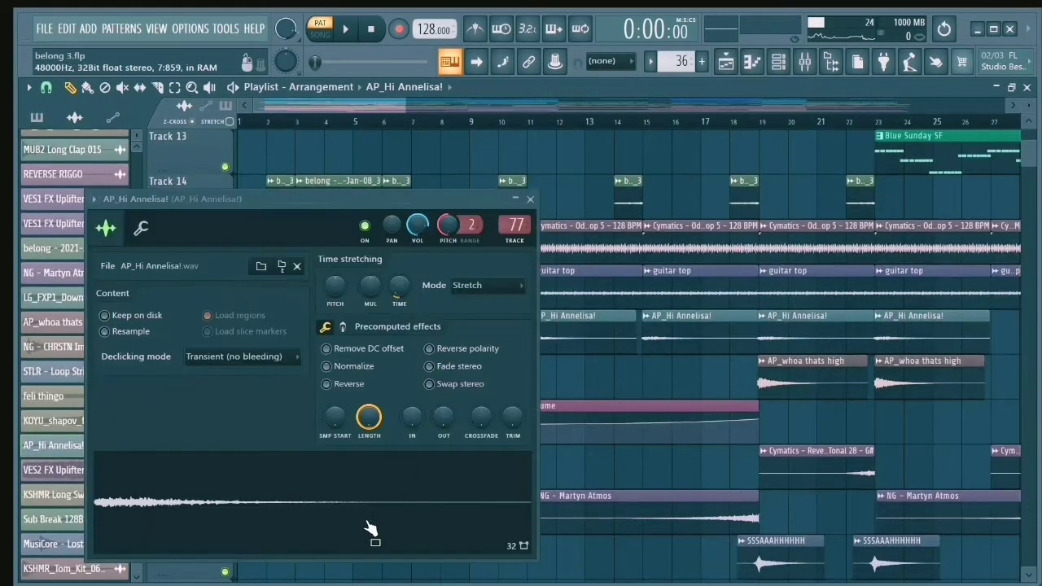
left_click(533, 200)
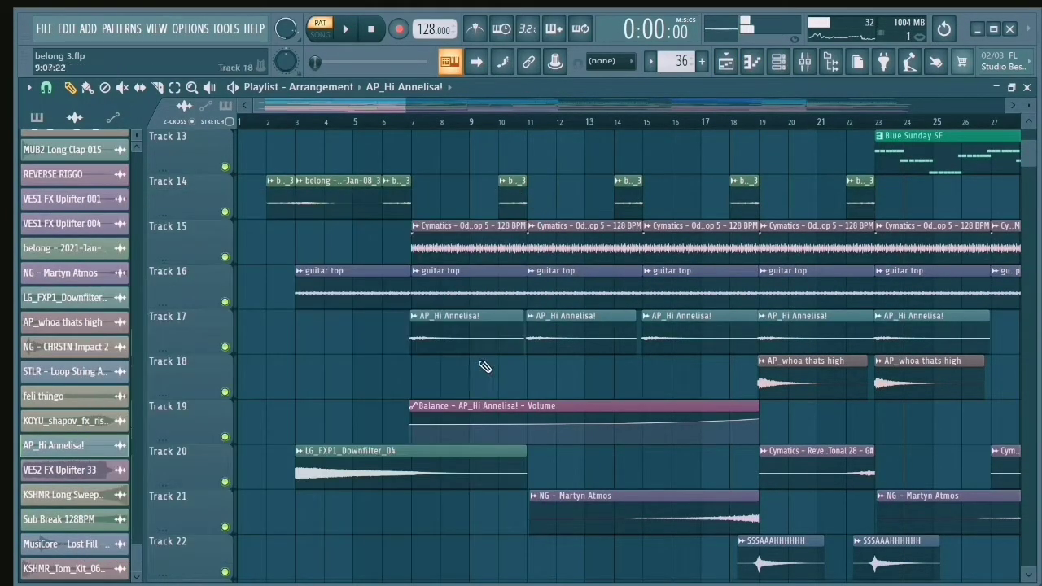
scroll(439, 375, "down", 2)
double_click(415, 385)
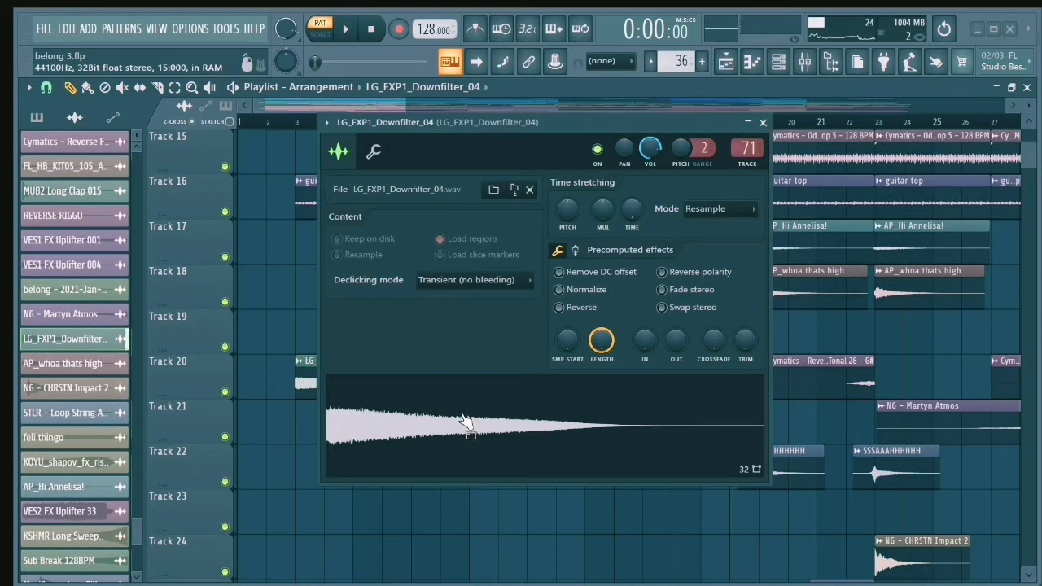
left_click(763, 123)
Step: View the sample settings of the SSSAAAHHHHHH clip on Track 22 and the _RGD_PH_CRASH_010 clip on Track 25
scroll(600, 367, "down", 2)
double_click(757, 389)
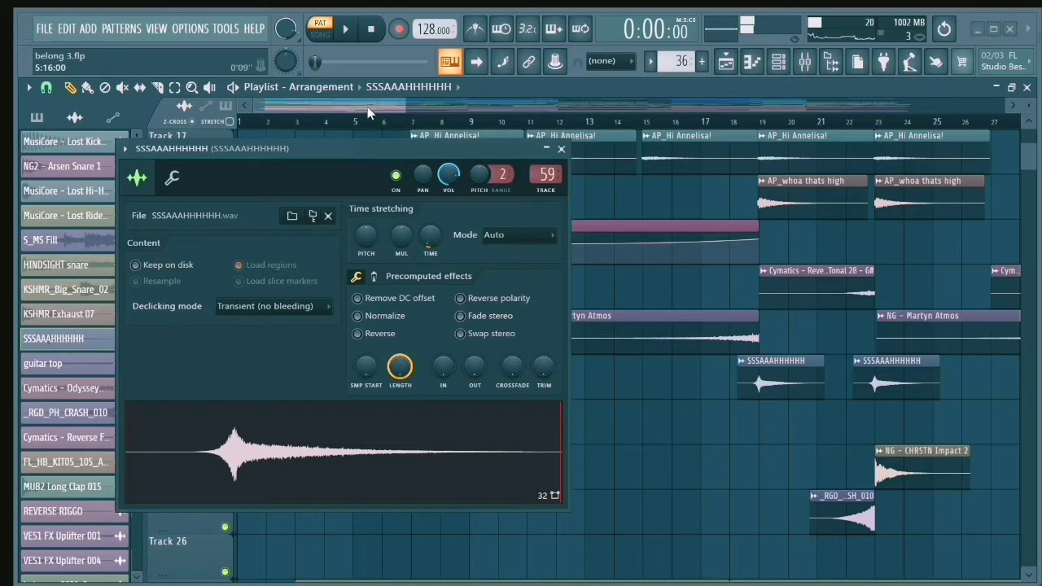
scroll(368, 113, "right", 3)
left_click(561, 149)
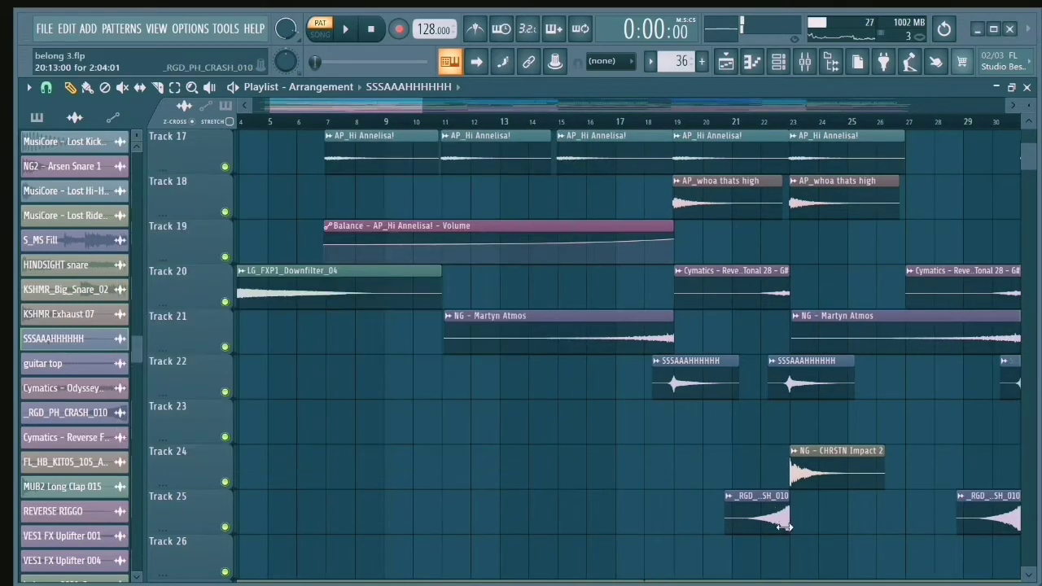
double_click(771, 504)
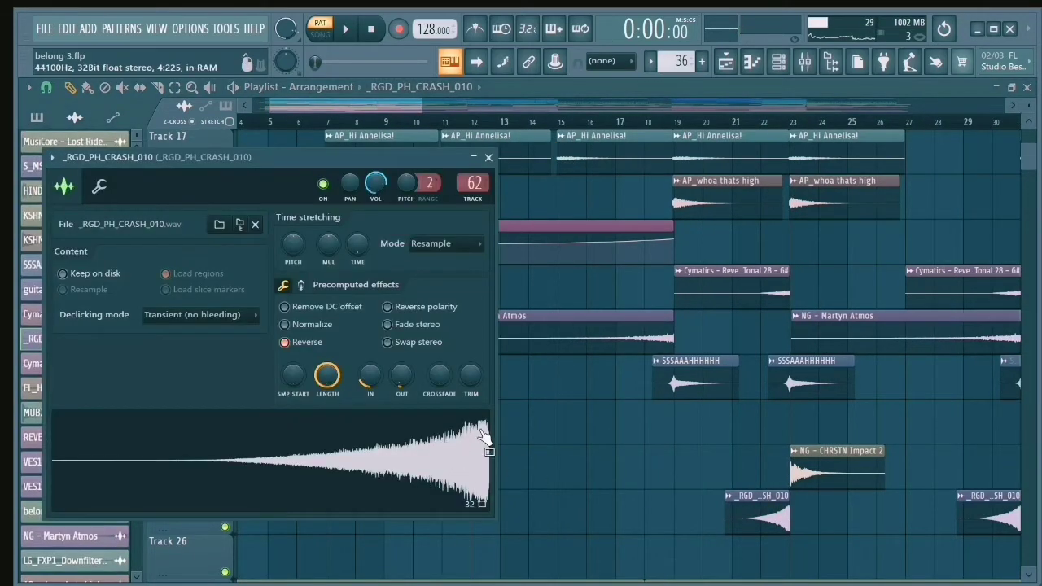
left_click(489, 158)
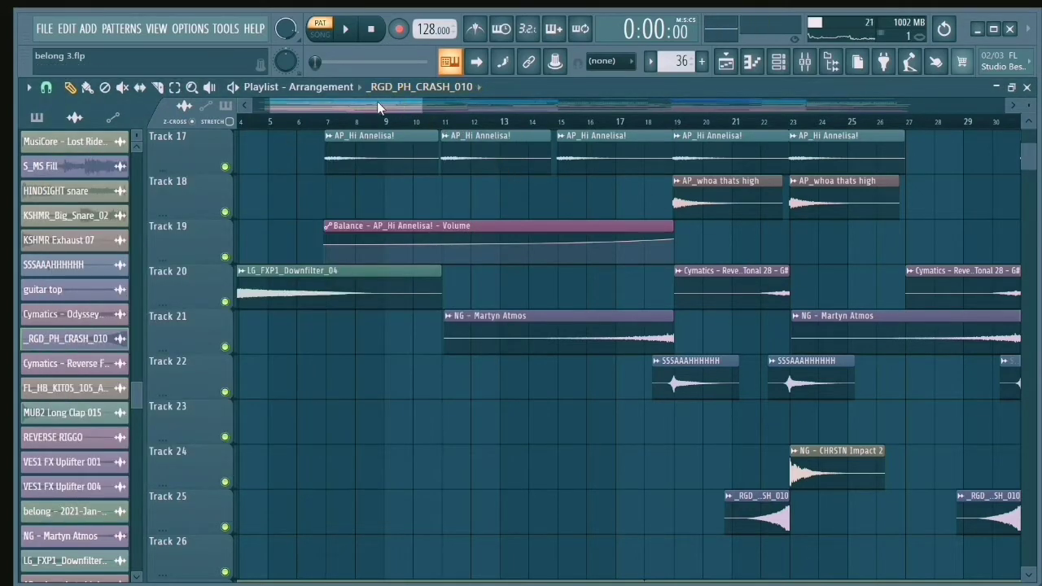
Step: View the sample settings of the FL_HB_KIT05_105_A_Sweep_Down clip on Track 21 and the guitar top clip on Track 16
left_click_drag(377, 101, 452, 114)
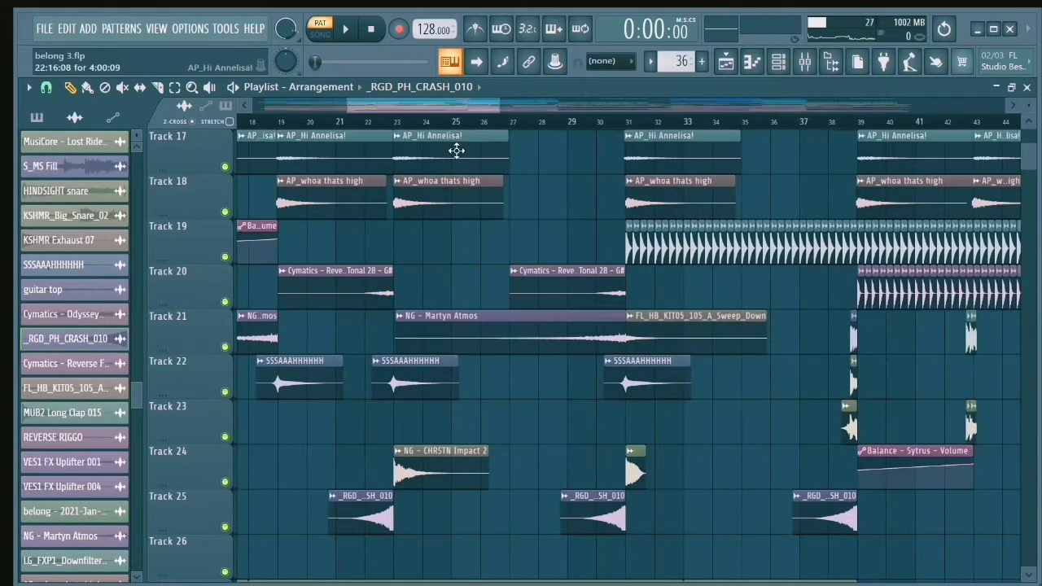
left_click(603, 328)
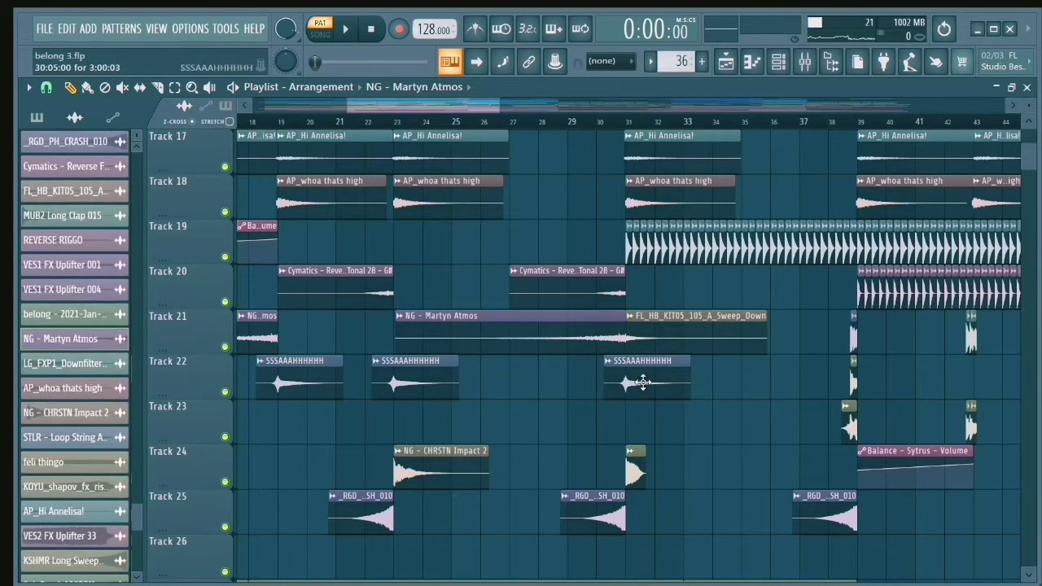
double_click(658, 333)
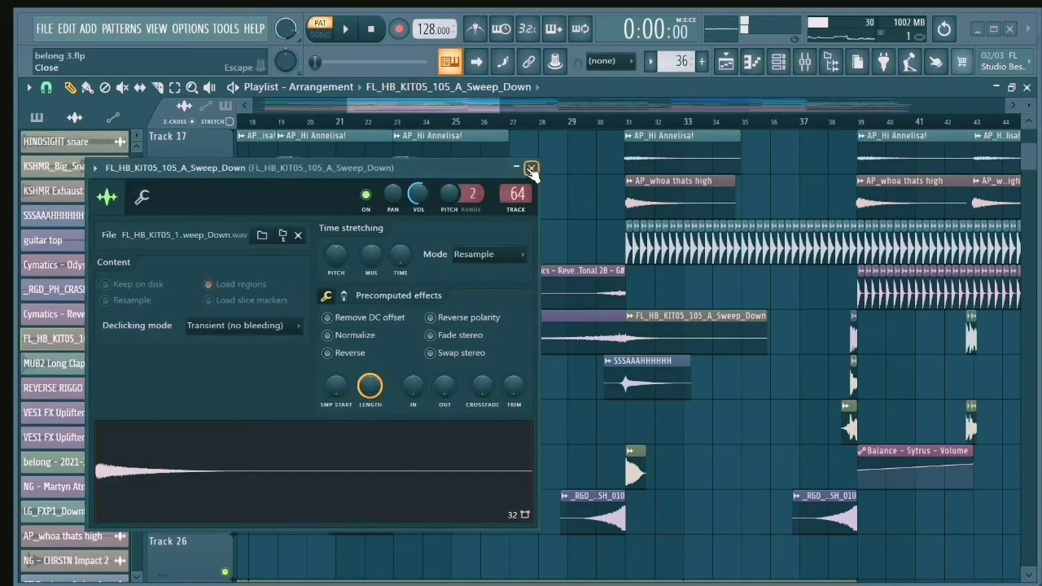
left_click(530, 170)
scroll(692, 281, "up", 2)
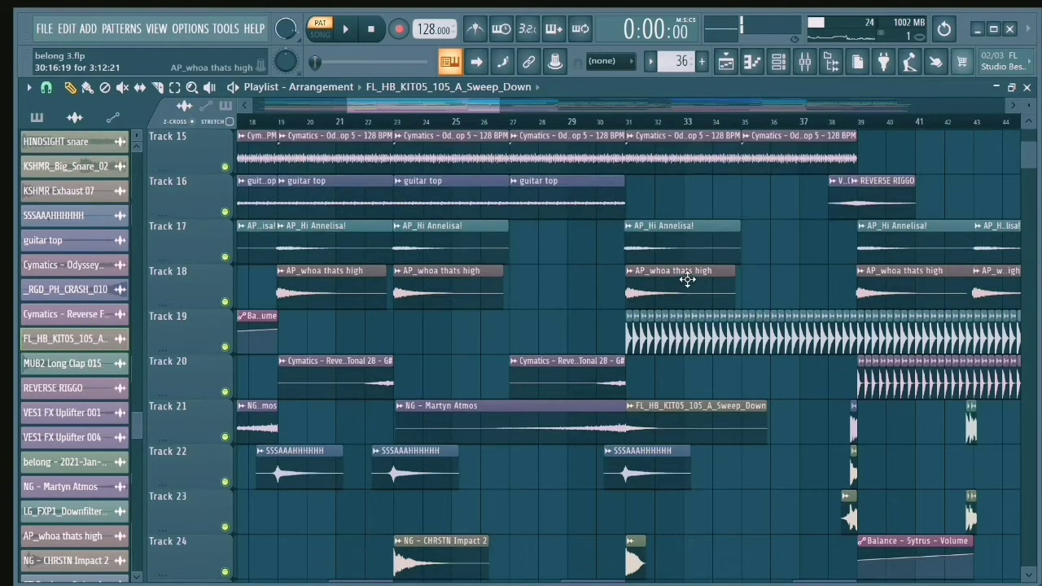
double_click(531, 196)
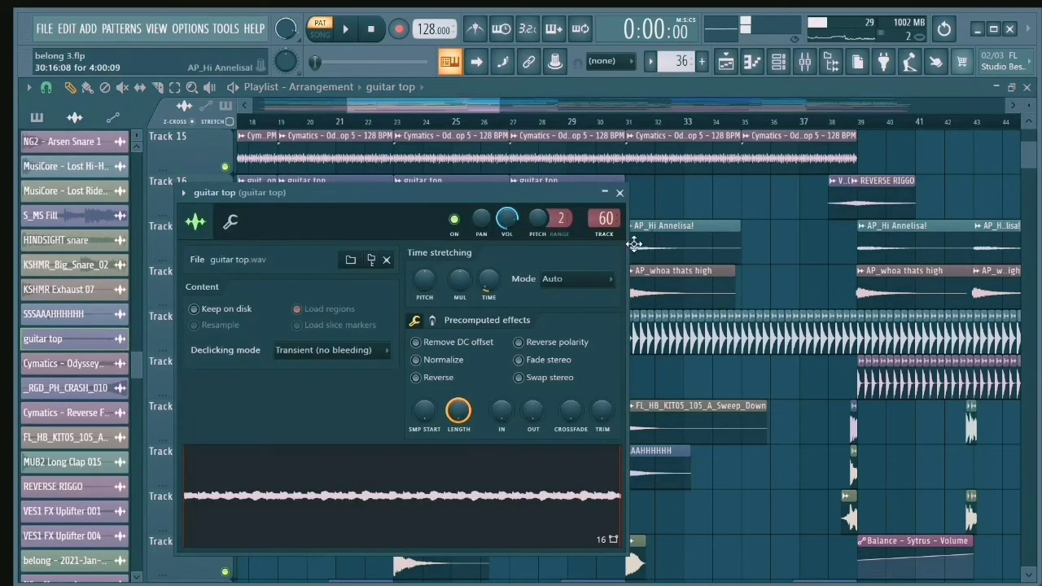
left_click(625, 195)
Step: View the sample settings and waveform of the MusiCore - Lost Kick - 10 (G#) clip on Track 19
scroll(702, 225, "up", 3)
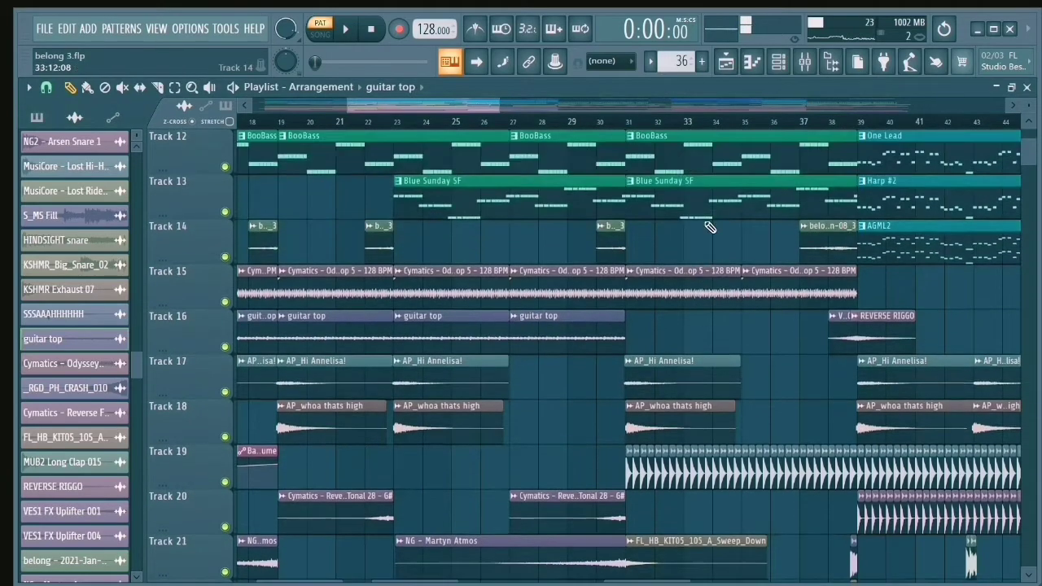
scroll(620, 228, "down", 6)
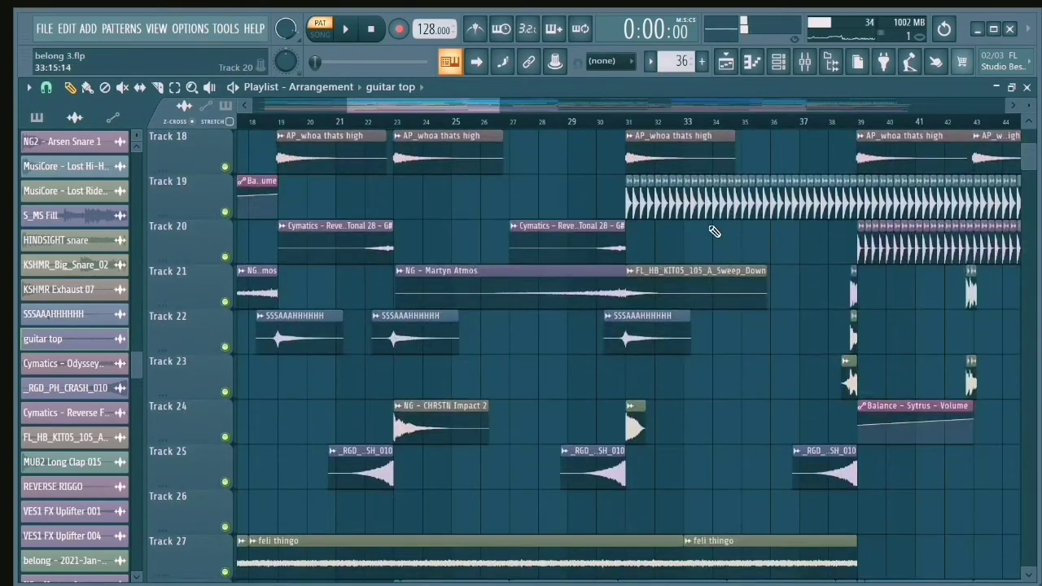
scroll(713, 232, "up", 2)
double_click(649, 298)
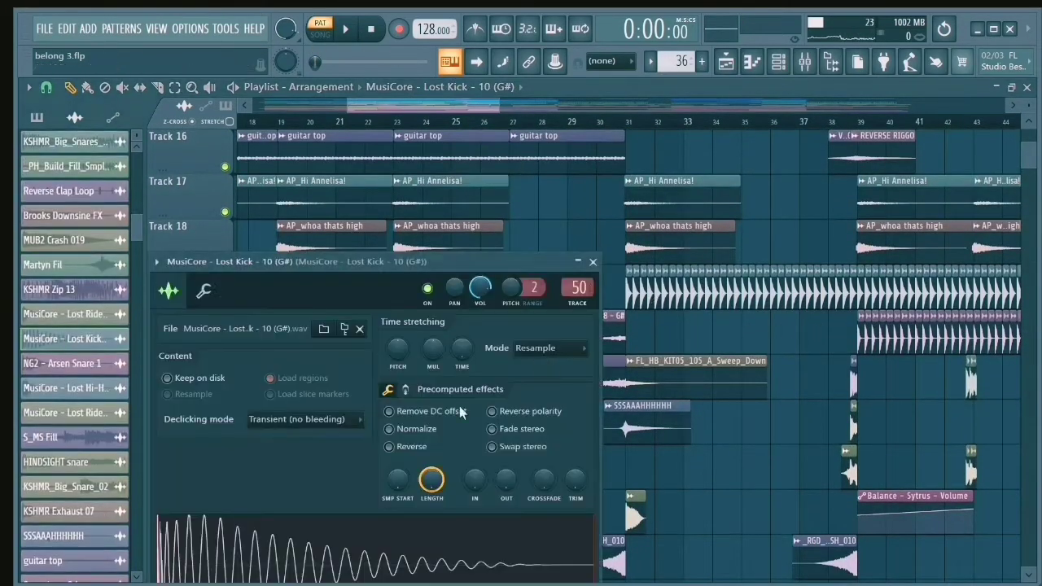
left_click_drag(461, 254, 496, 161)
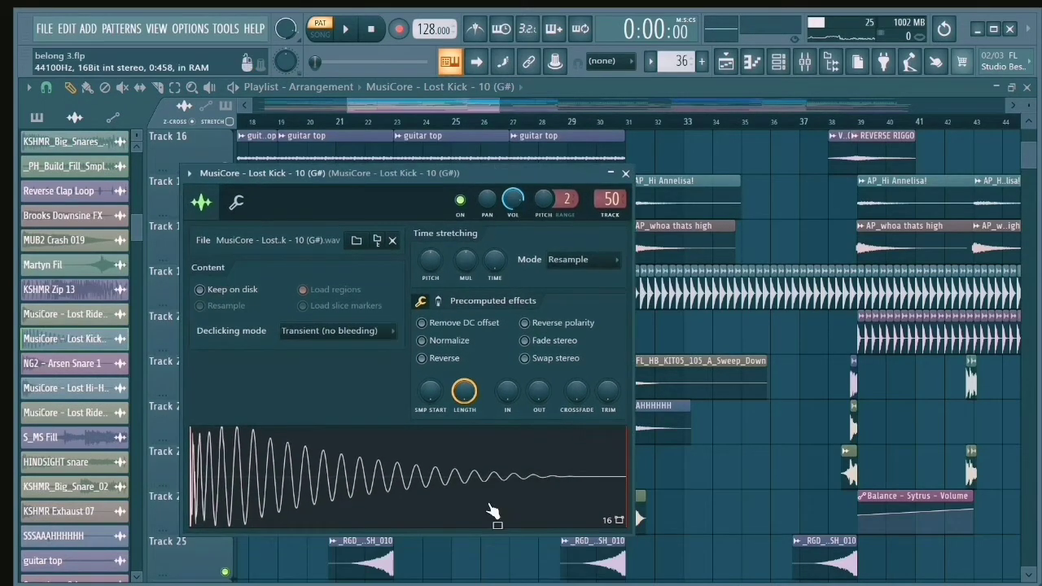
left_click(633, 189)
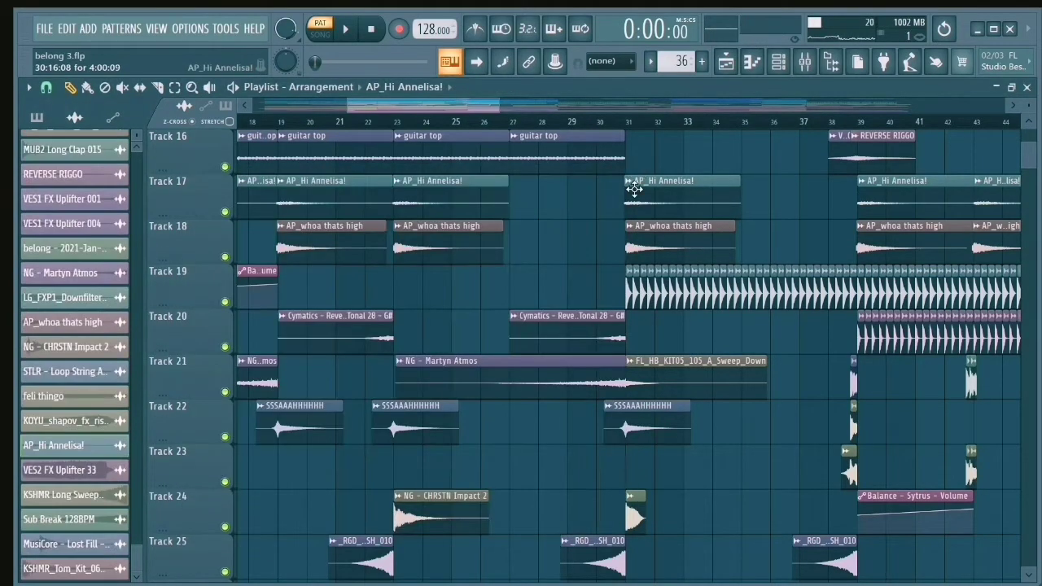
Step: View the sample settings of the NG2 - Arsen Snare 1 clip on Track 20 and the S_MS Fill clip on Track 21
scroll(446, 98, "down", 3)
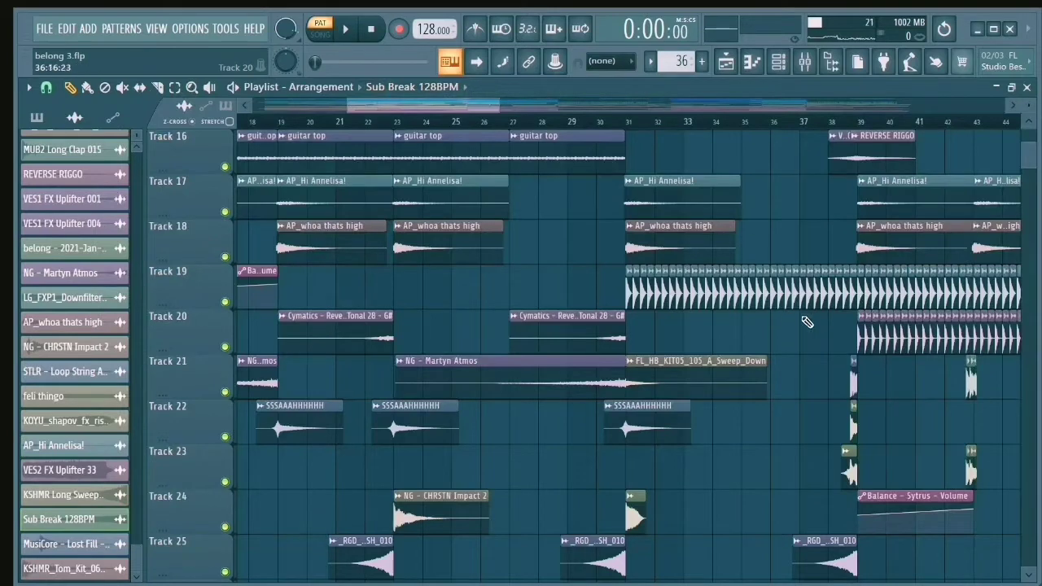
scroll(806, 322, "down", 1)
double_click(869, 302)
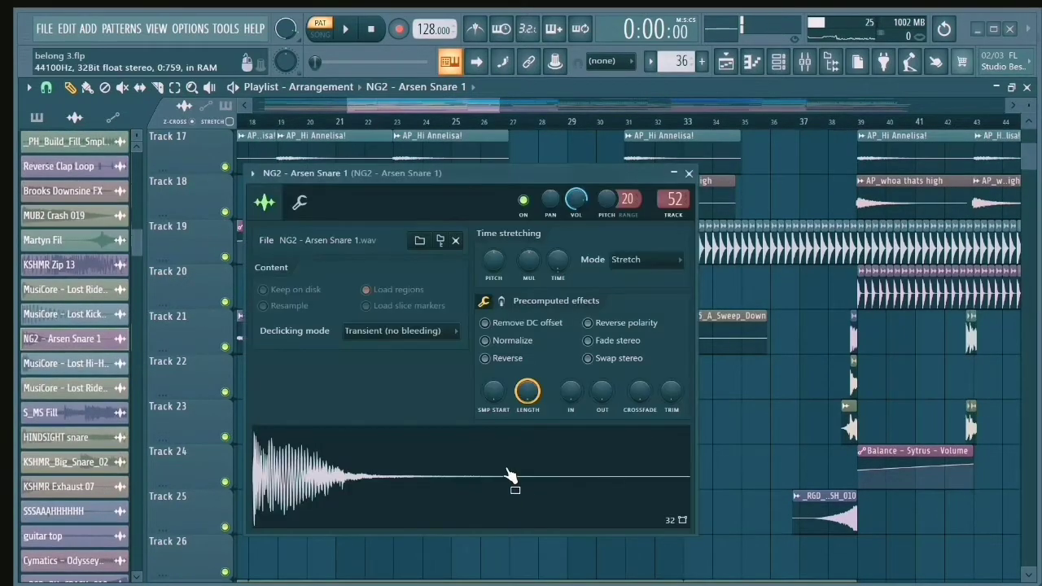
left_click(689, 173)
double_click(848, 331)
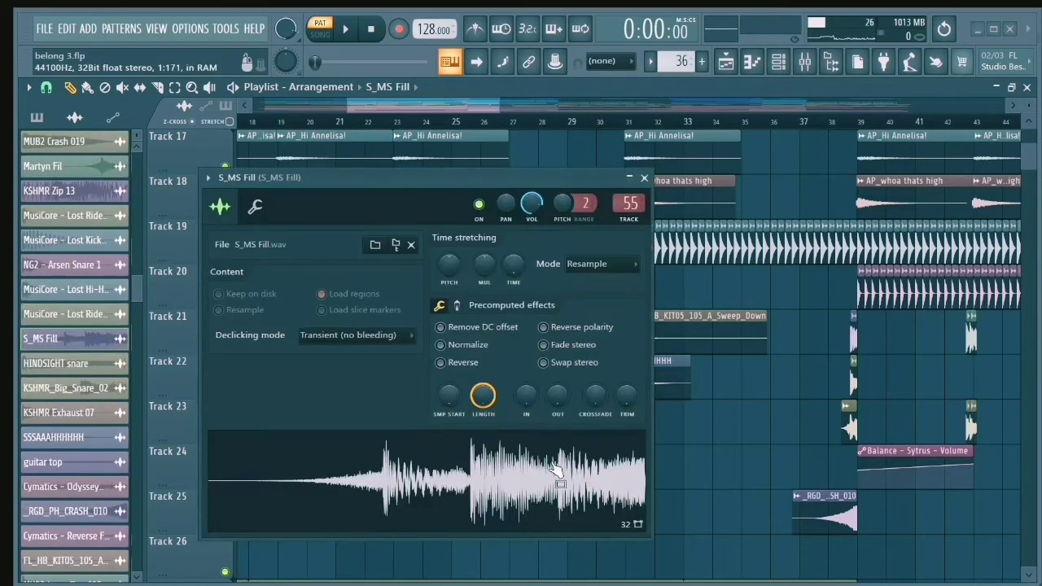
left_click(644, 177)
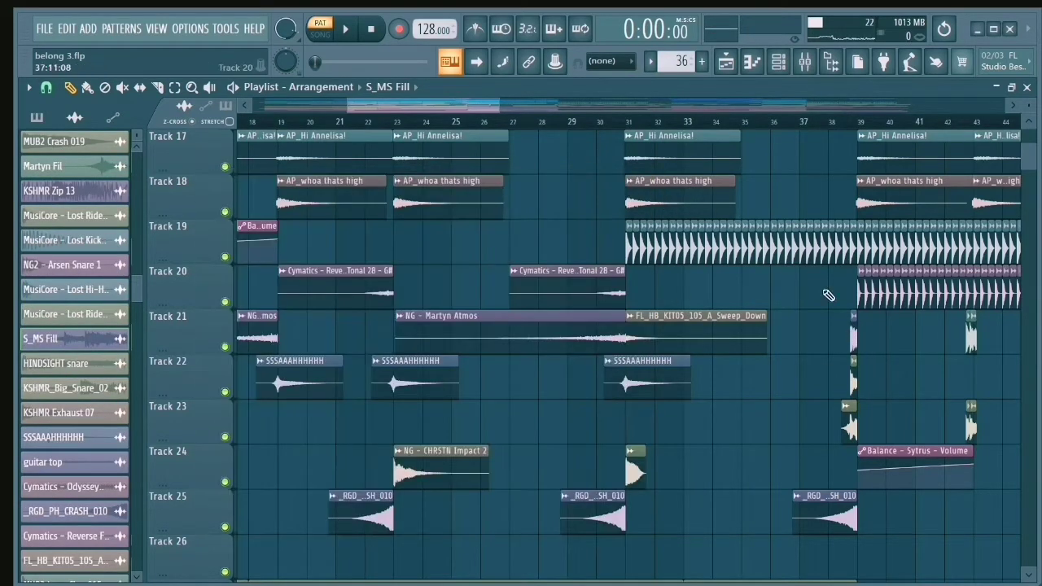
Step: View the sample settings of the HINDSIGHT snare clip on Track 22 and the KSHMR_Big_Snare_02 clip on Track 23
double_click(852, 382)
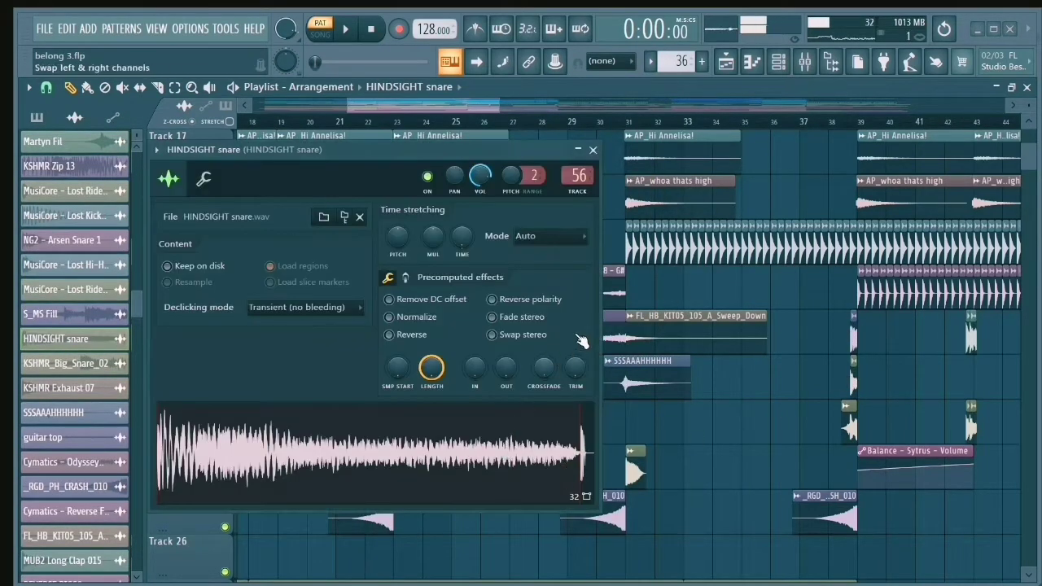
double_click(851, 423)
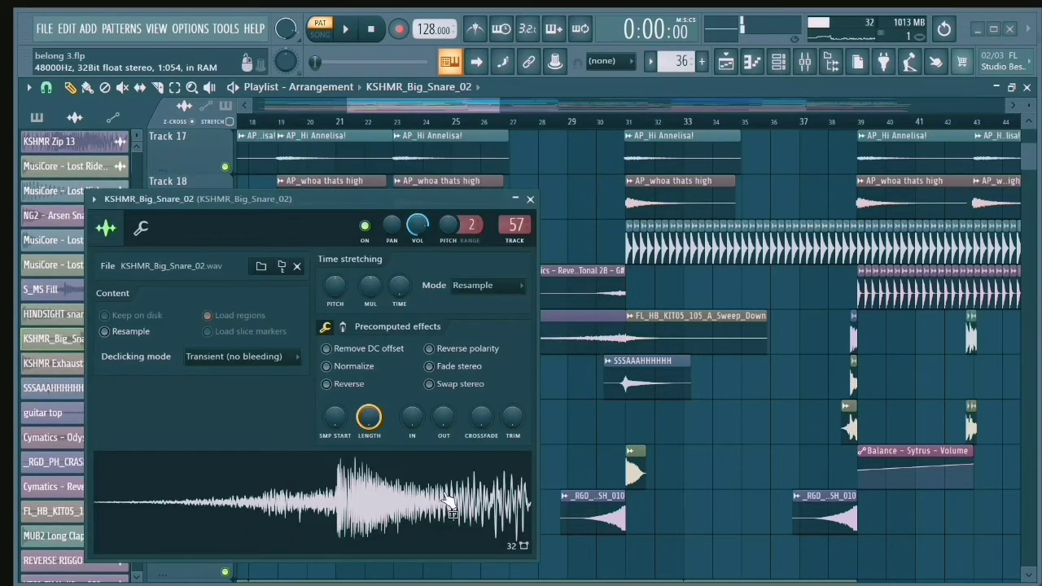
left_click(530, 199)
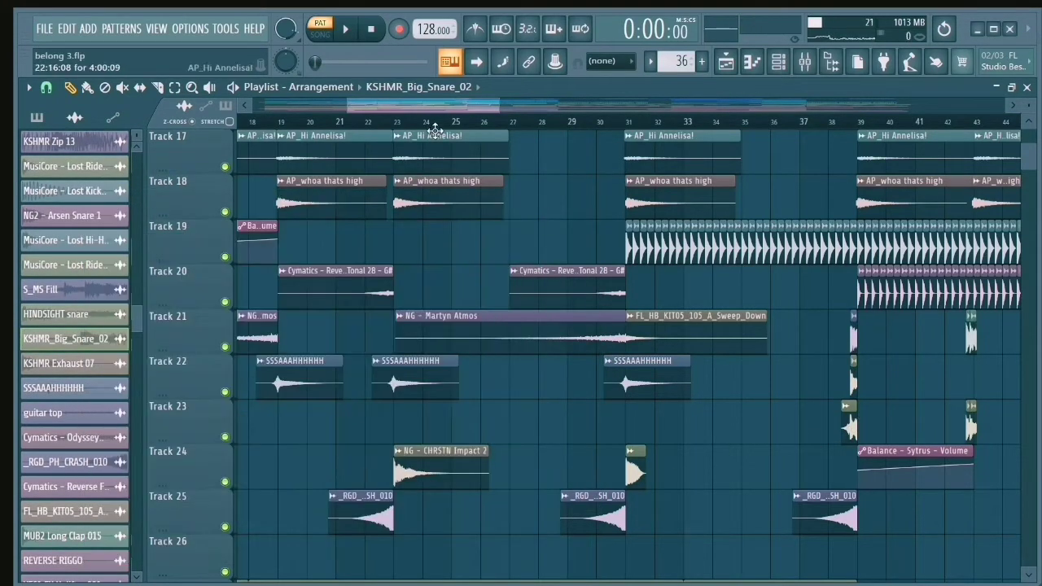
Step: View the sample settings of the MUB2 Crash 019 clip on Track 24 and the KSHMR_Big_Snares_04 clip on Track 21
left_click_drag(440, 109, 486, 113)
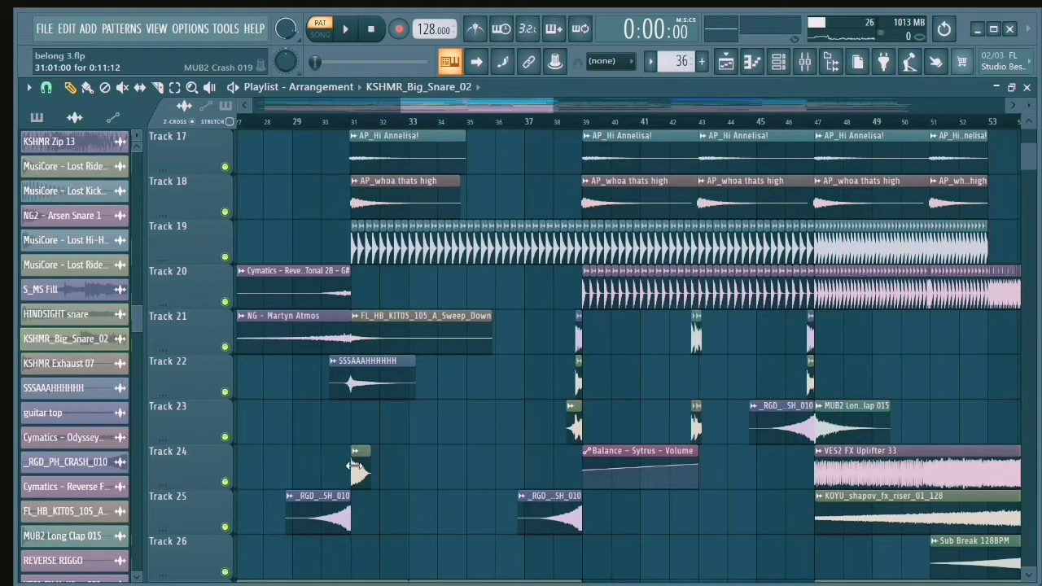
double_click(353, 465)
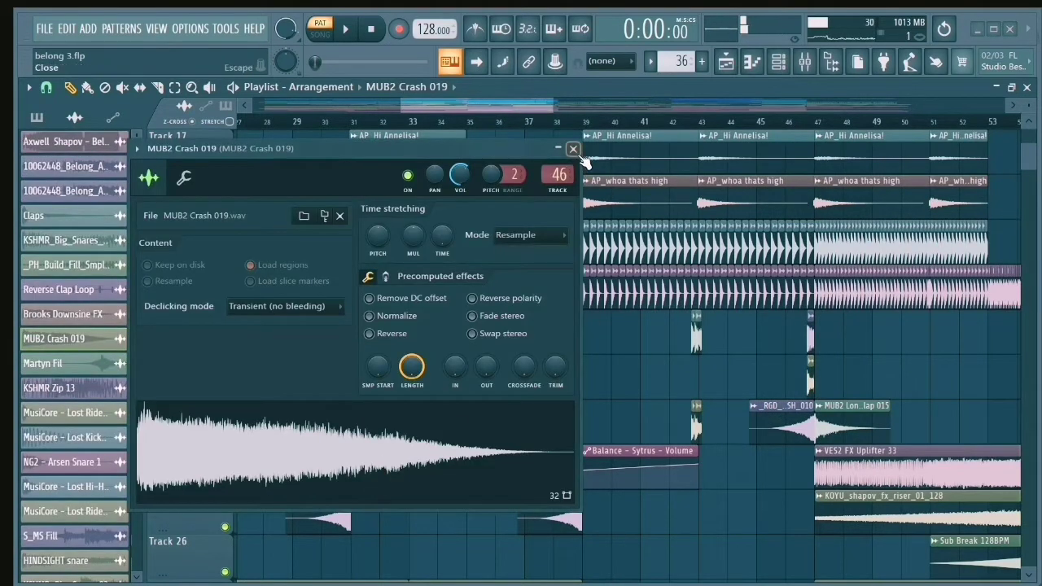
left_click(573, 149)
left_click_drag(497, 105, 525, 99)
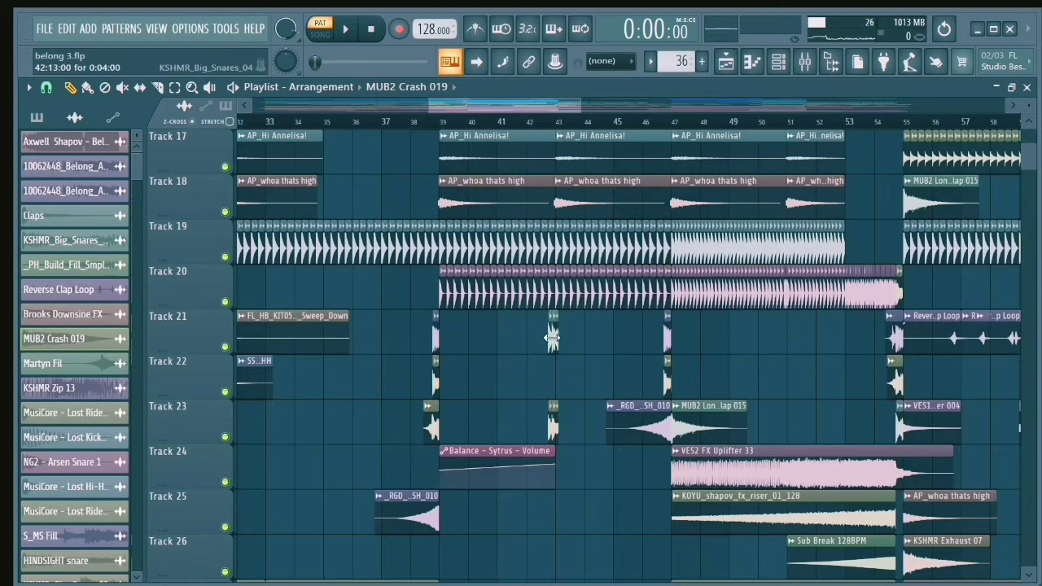
double_click(552, 336)
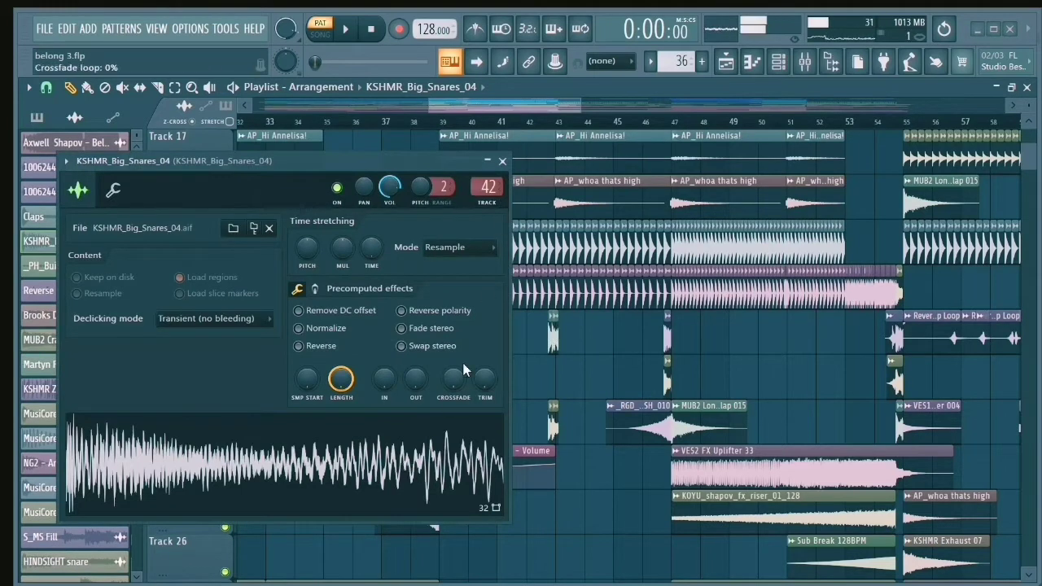
left_click(503, 161)
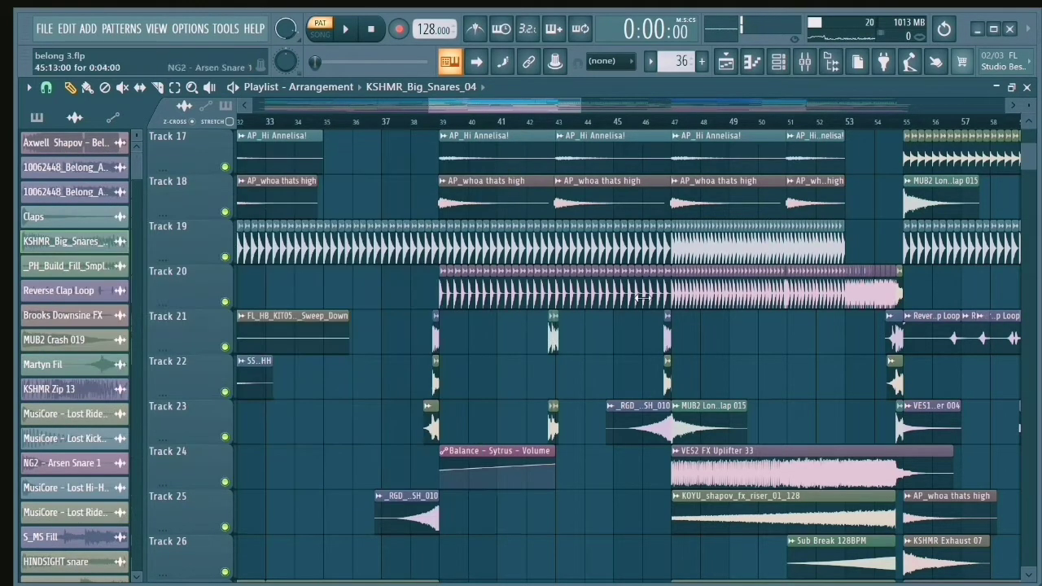
Step: View the sample settings of the MUB2 Long Clap 015 clip on Track 23 and the AP_whoa thats high clip on Track 18
double_click(679, 430)
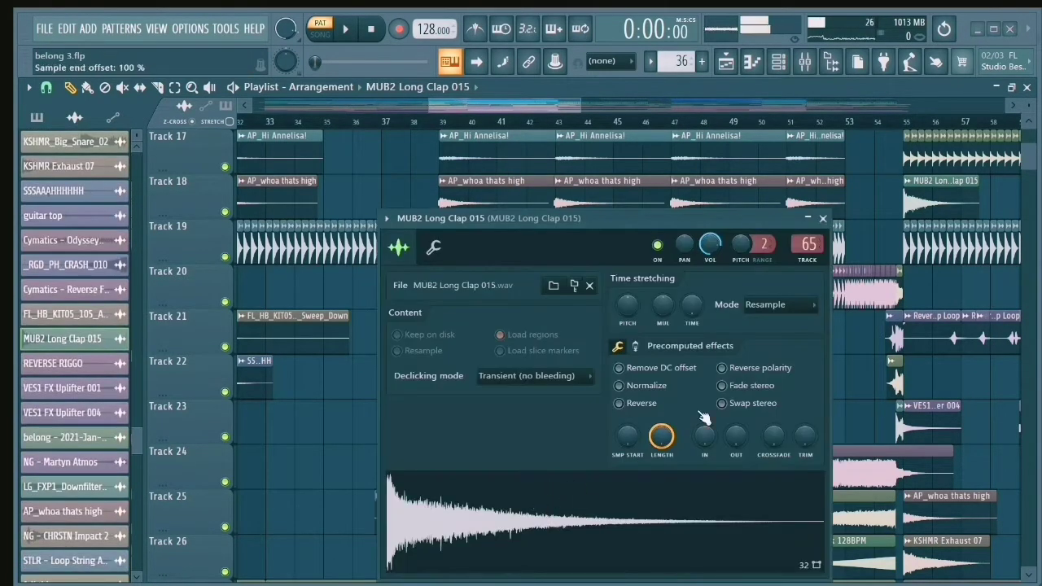
left_click(822, 218)
scroll(773, 389, "up", 2)
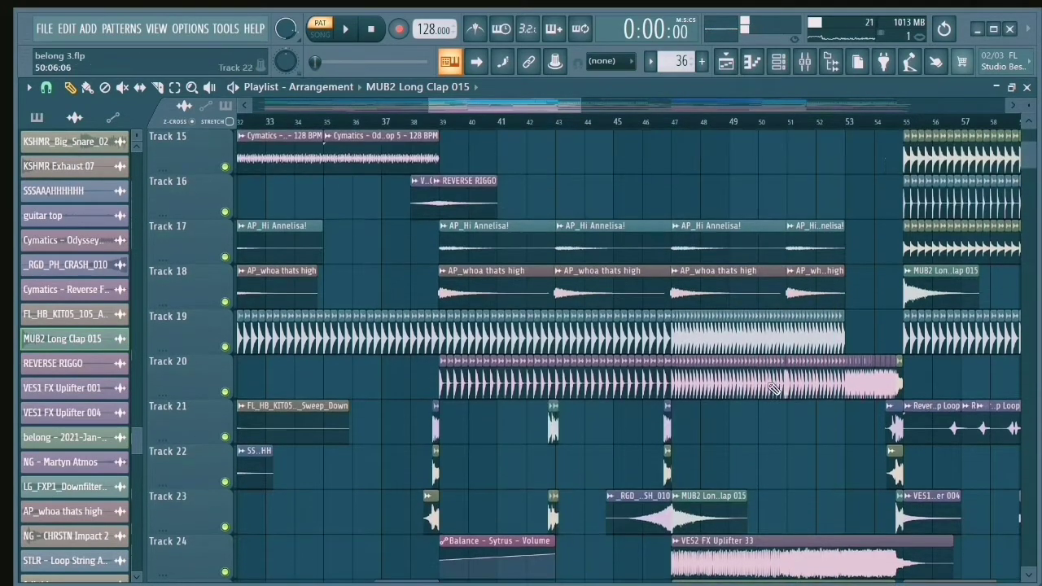
double_click(613, 299)
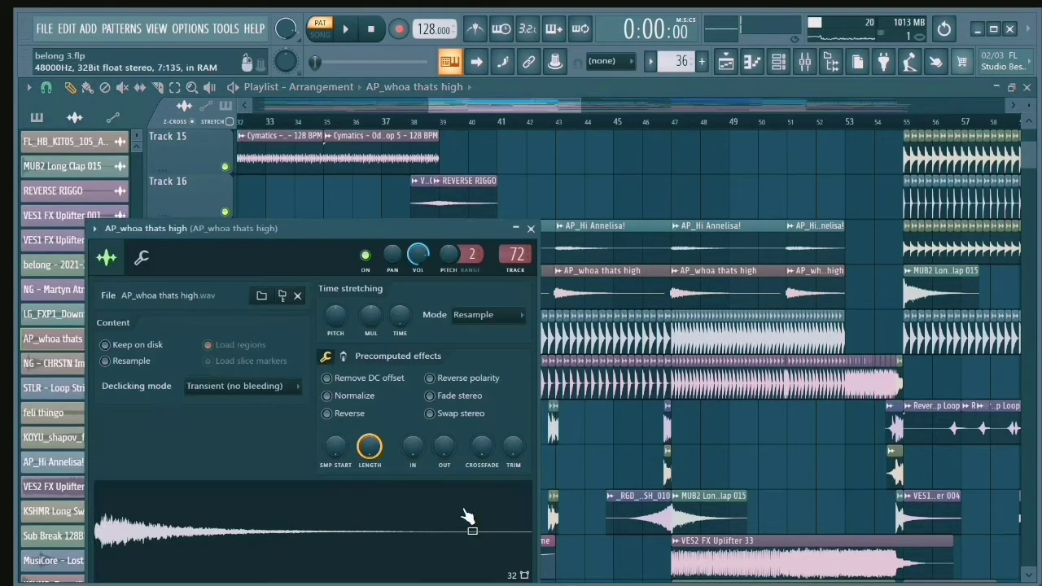
left_click(530, 228)
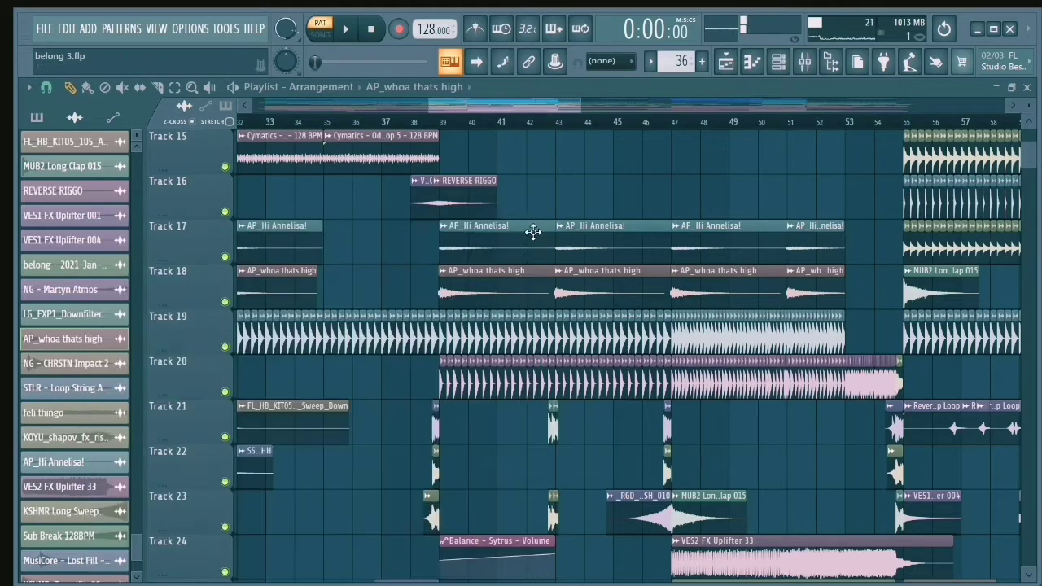
Step: View the sample settings of the Sub Break 128BPM clip on Track 26 and the STLR - Loop String Atmos 1 clip on Track 28
left_click_drag(489, 105, 535, 136)
scroll(534, 237, "down", 6)
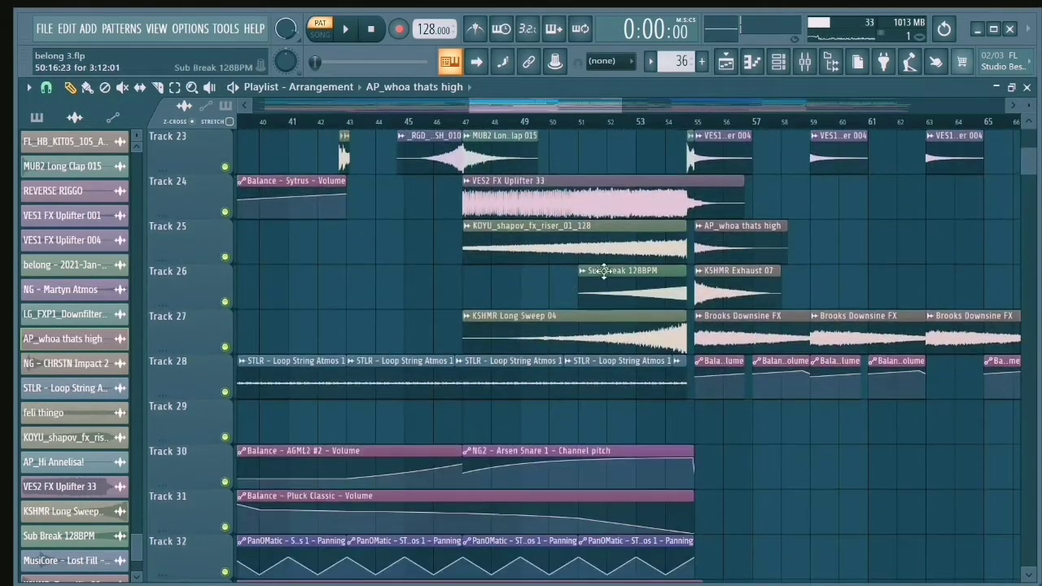
double_click(602, 271)
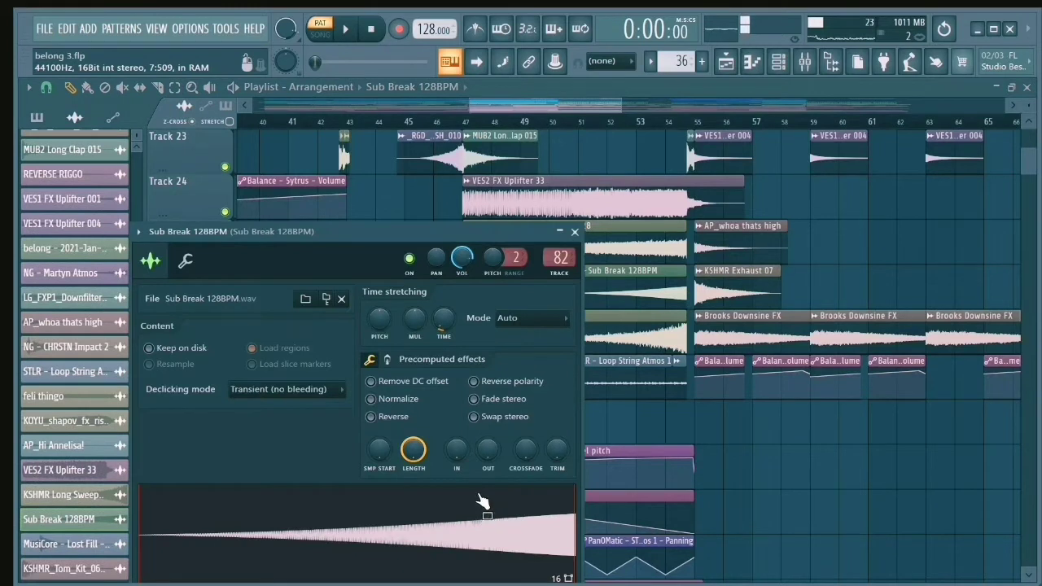
left_click(575, 232)
double_click(629, 373)
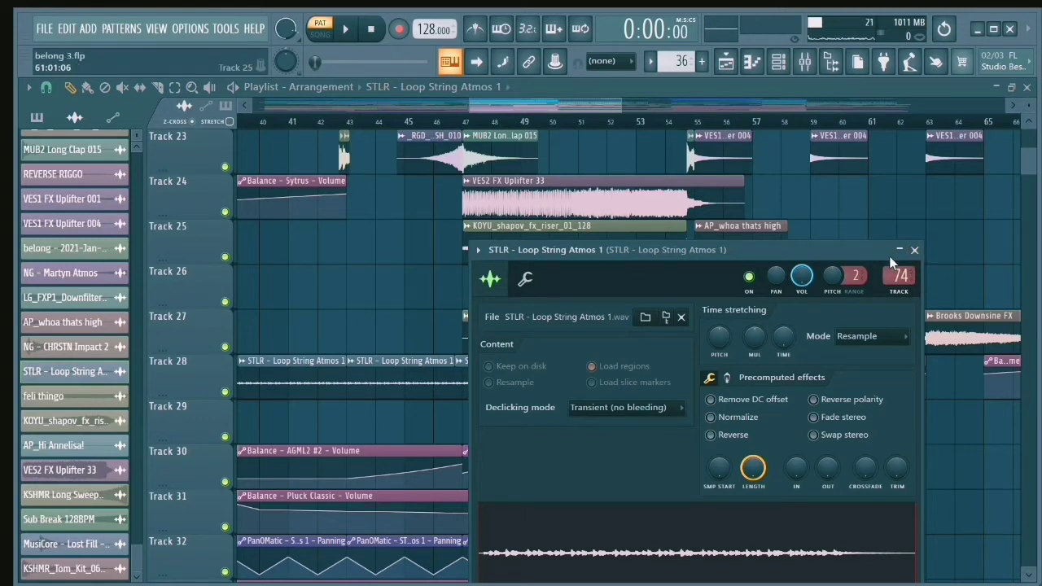
left_click(914, 250)
Step: View the sample settings of the first Brooks Downsine FX clip on Track 27
scroll(749, 328, "up", 1)
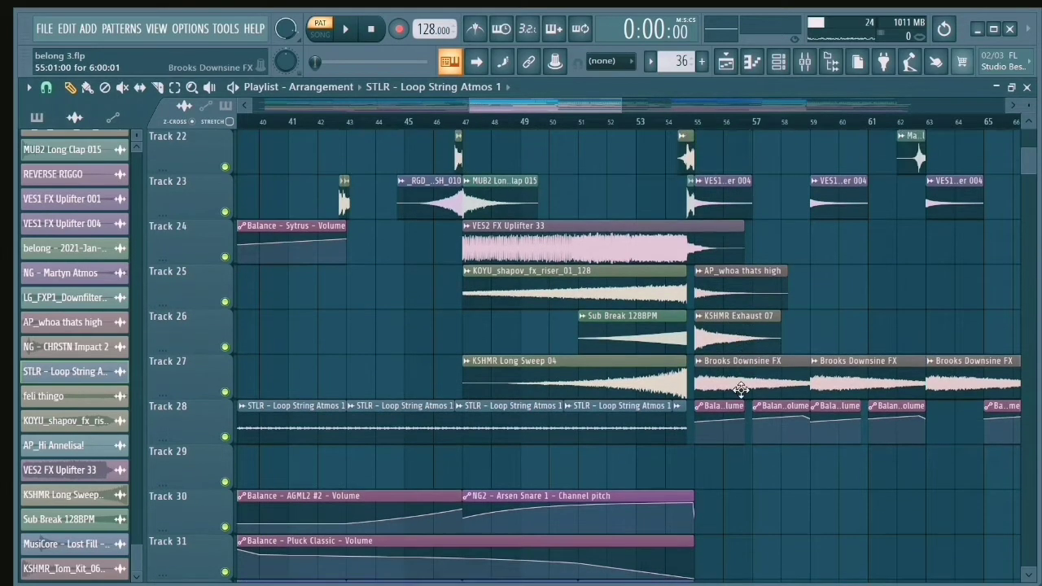
double_click(749, 368)
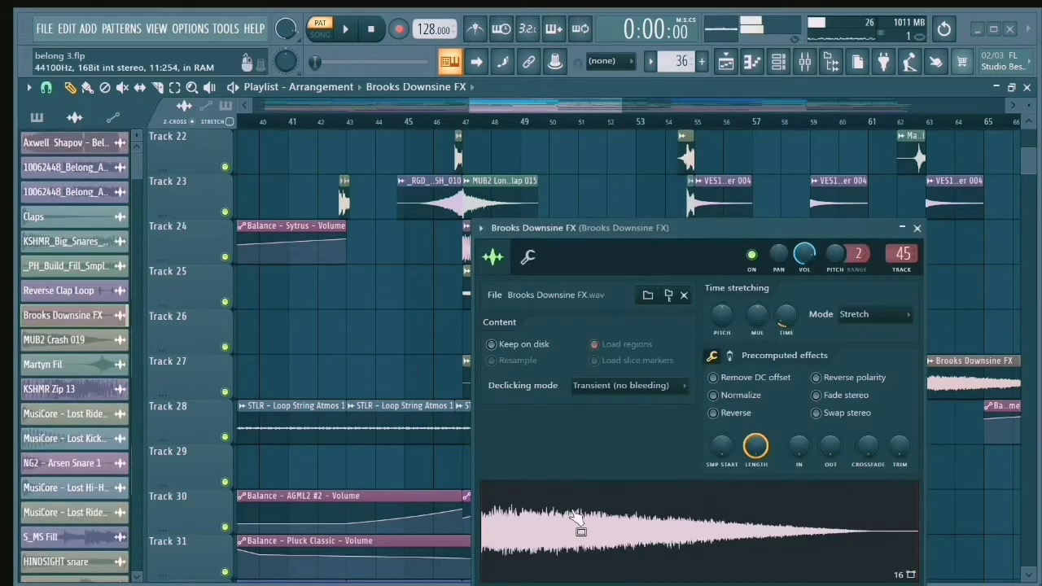
left_click(918, 229)
Step: View the sample settings of the Martyn Fil clip on Track 22 and the VES1 FX Uplifter 004 clip at bar 63 on Track 23
left_click_drag(506, 104, 546, 139)
scroll(531, 327, "up", 1)
scroll(570, 326, "up", 3)
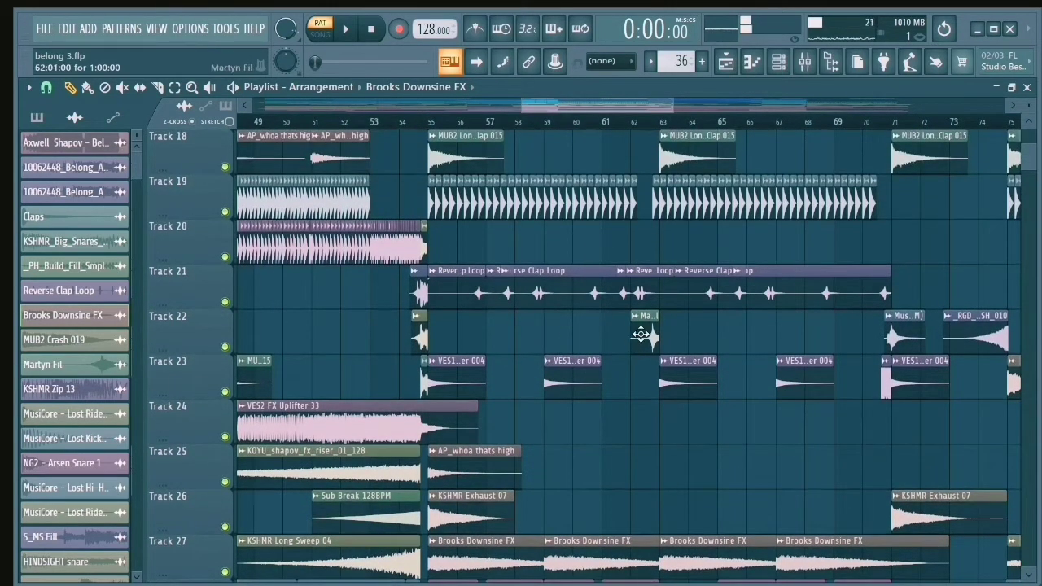
double_click(642, 335)
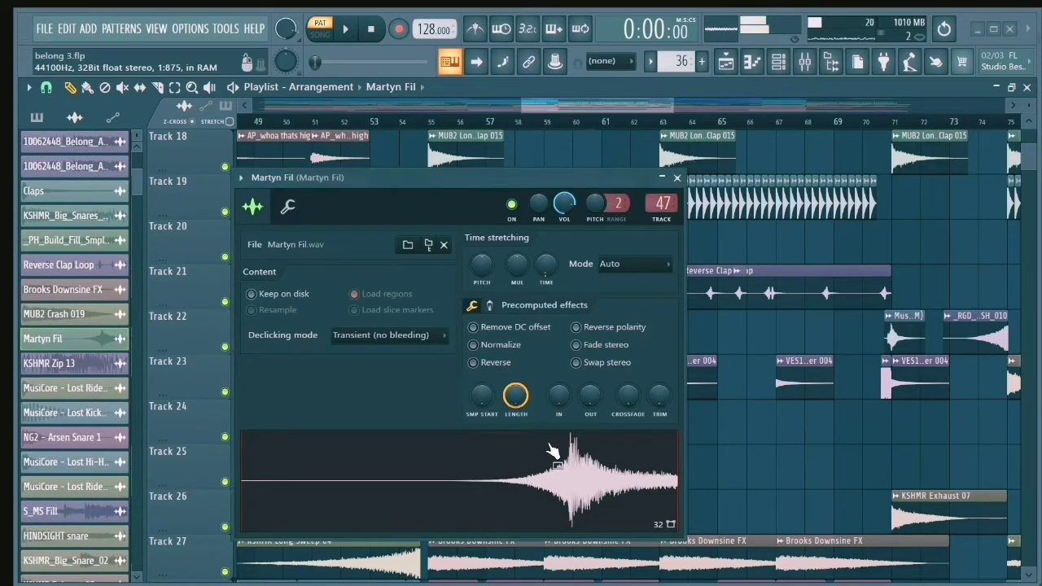
left_click(676, 179)
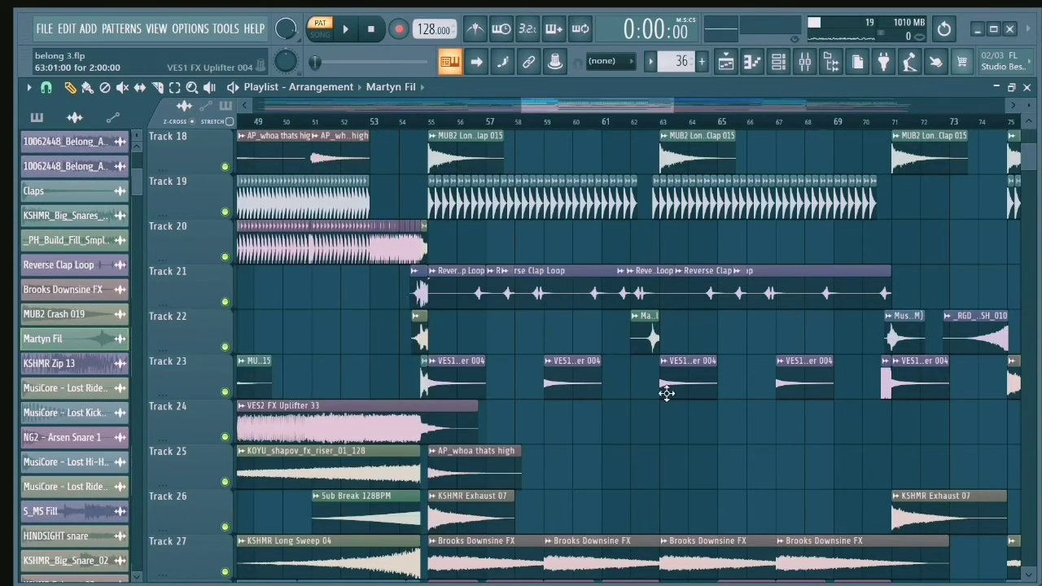
double_click(674, 385)
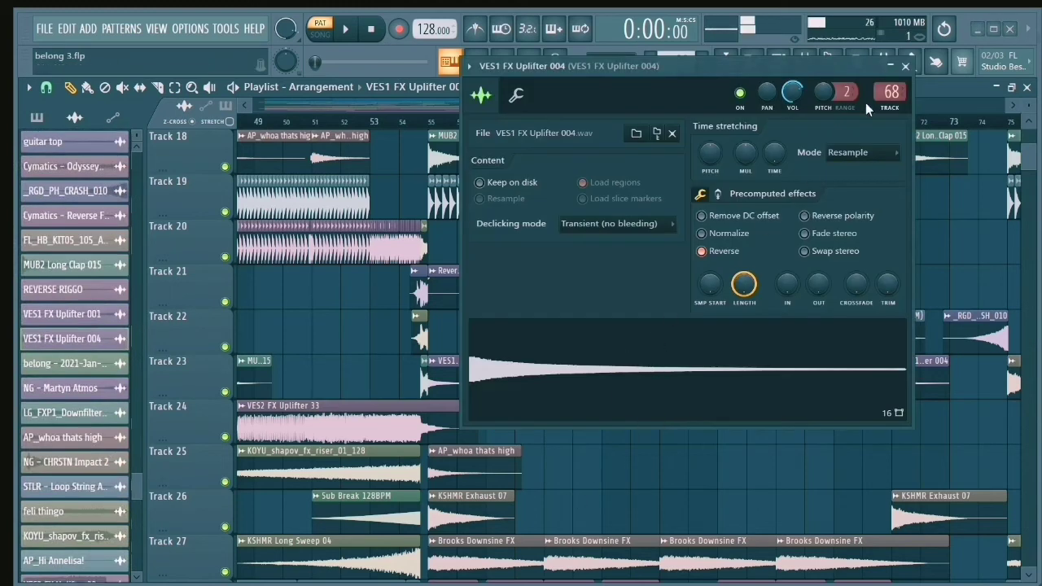
Step: View the sample settings of a MusiCore - Lost Ride - 7 clip on Track 17
left_click(906, 66)
scroll(688, 334, "up", 4)
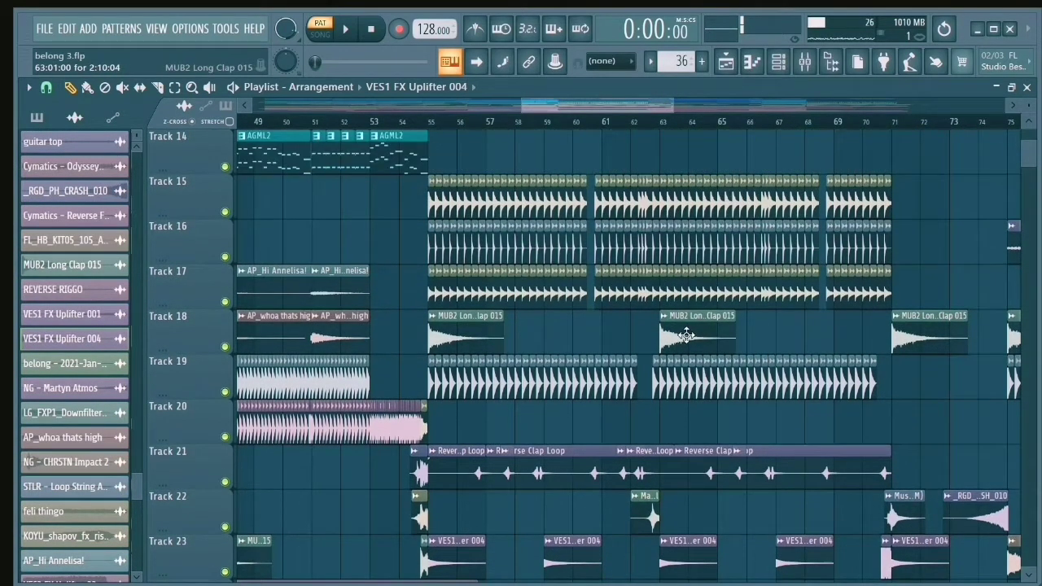
scroll(686, 335, "up", 1)
double_click(686, 336)
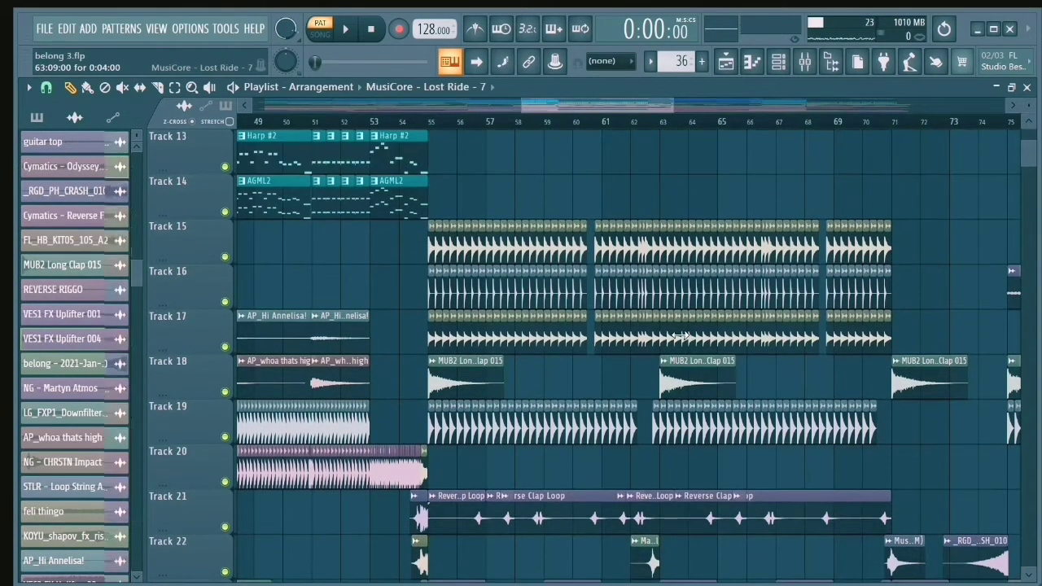
left_click(553, 219)
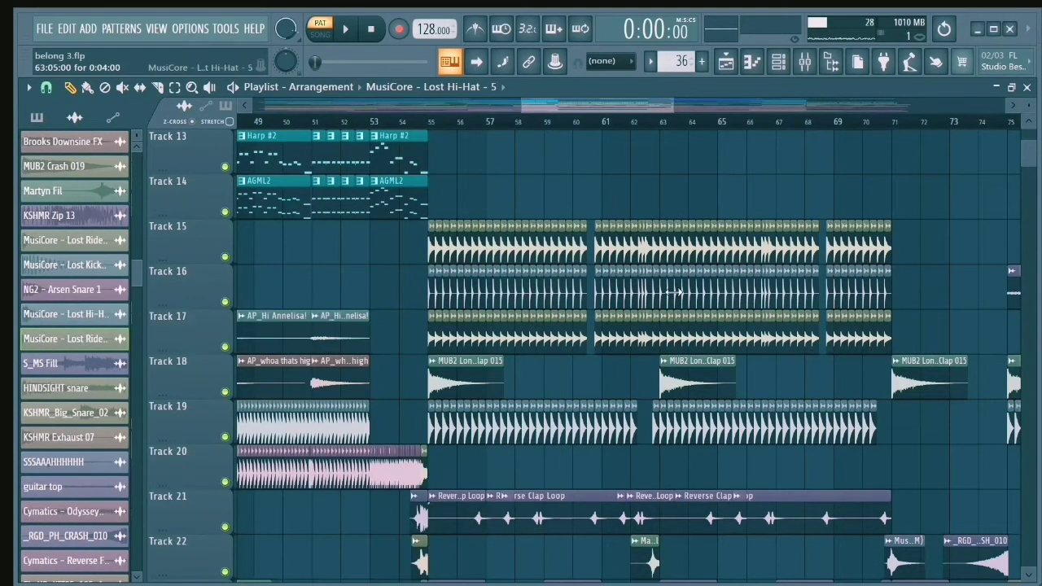
Step: View the sample settings of the MusiCore - Lost Hi-Hat - 5 clip on Track 16 and the Lost Ride - 3 clip on Track 15
double_click(605, 292)
left_click(531, 199)
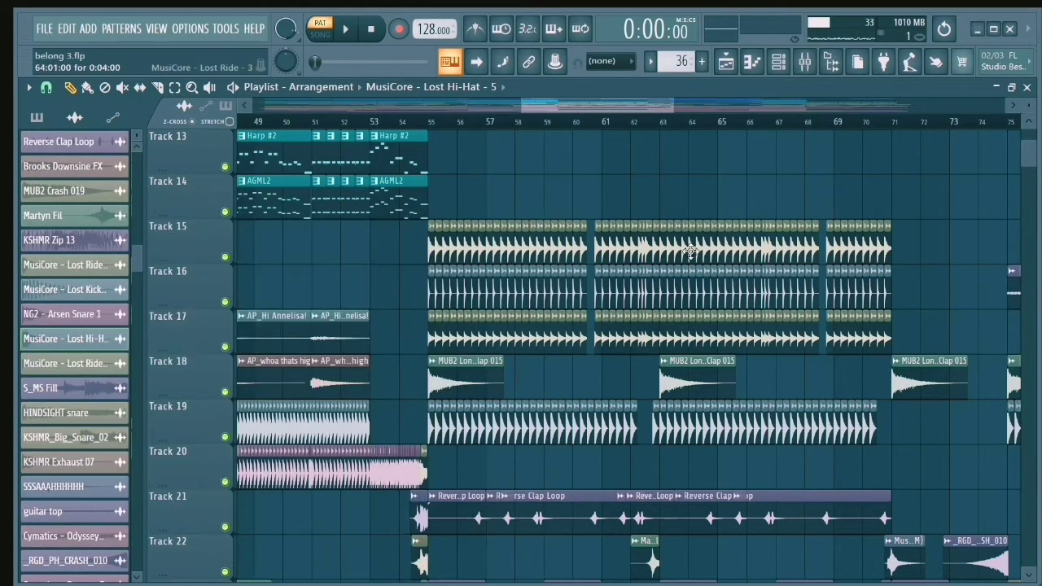
double_click(690, 247)
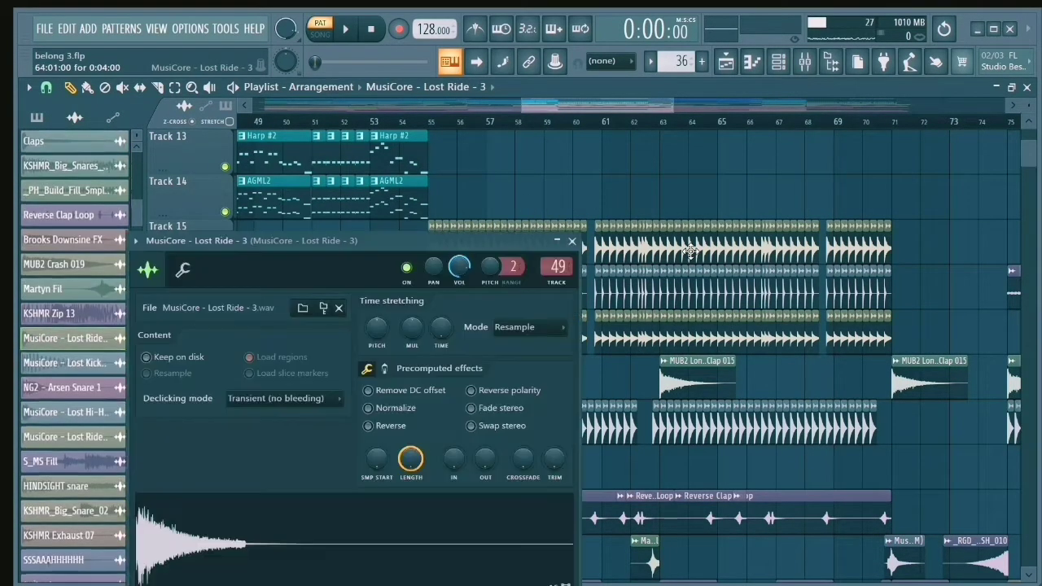
left_click(571, 241)
Step: Solo Track 15 in the playlist and unmute Tracks 16 to 22
scroll(463, 282, "up", 2)
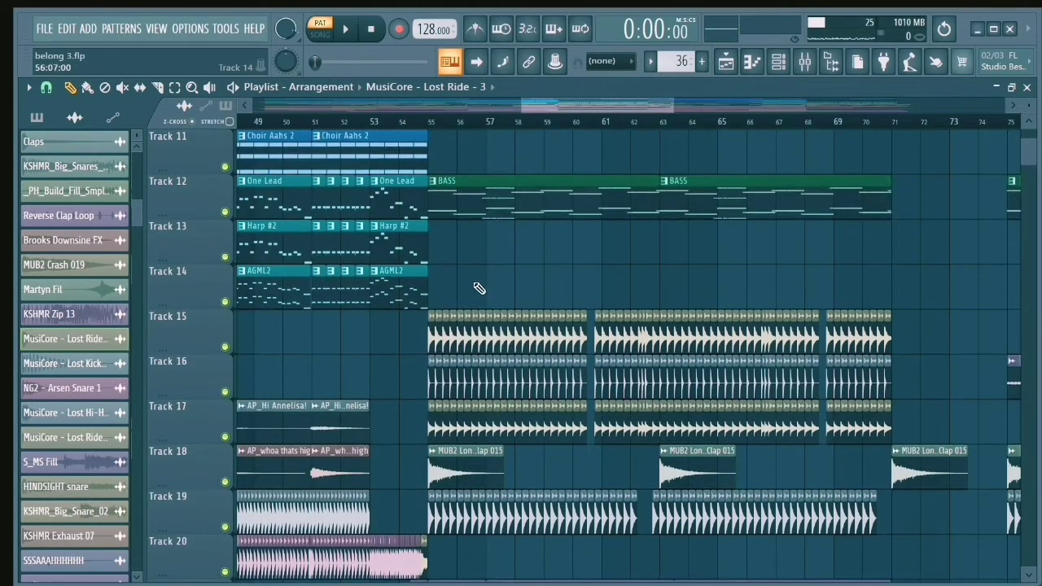
scroll(472, 289, "down", 3)
right_click(225, 212)
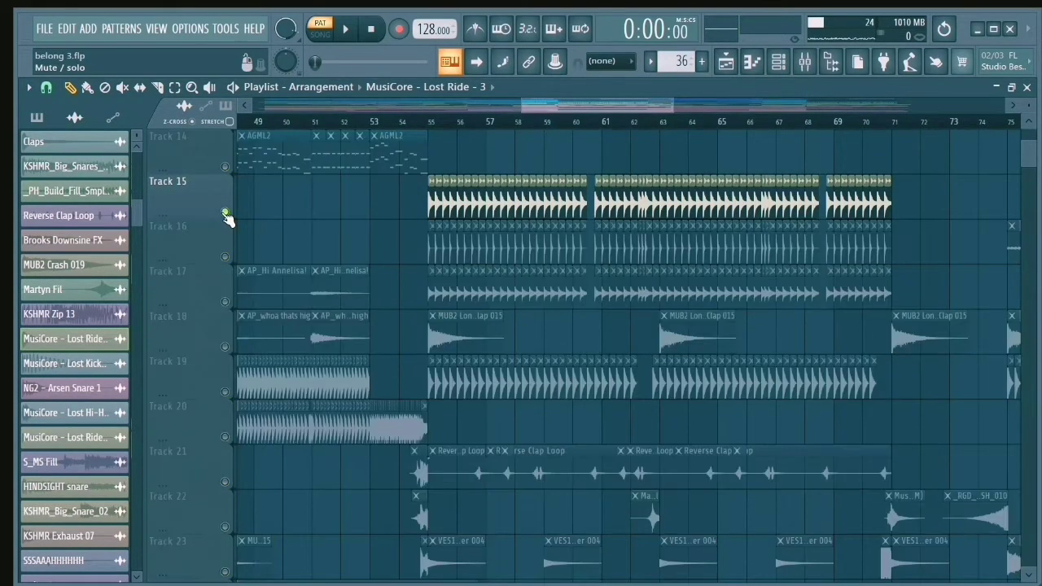
left_click_drag(234, 270, 233, 456)
scroll(234, 406, "down", 2)
left_click_drag(231, 349, 230, 405)
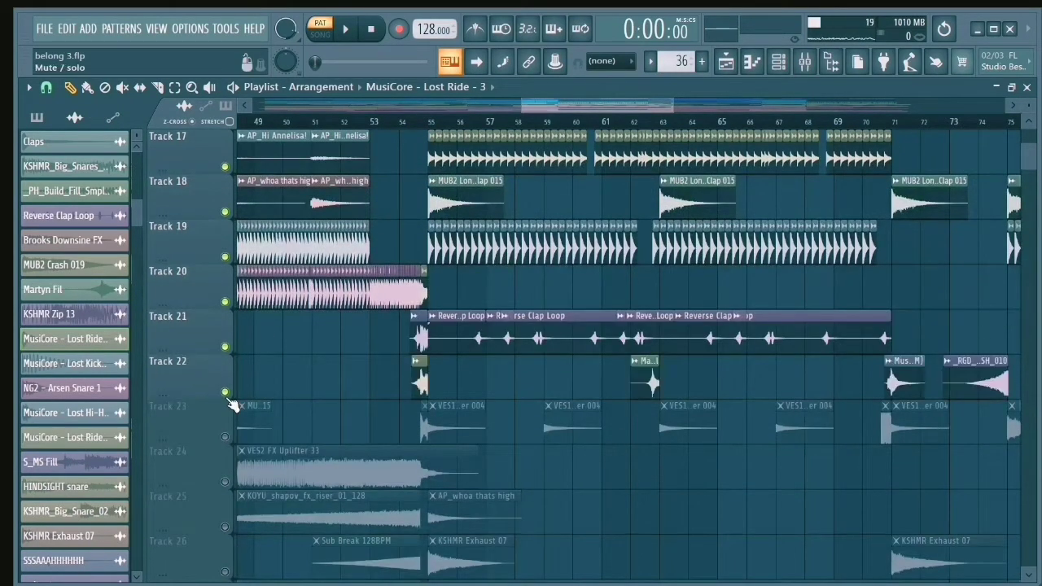
Step: Unmute the effects tracks from Track 23 to Track 28
left_click_drag(217, 441, 215, 439)
left_click(226, 437)
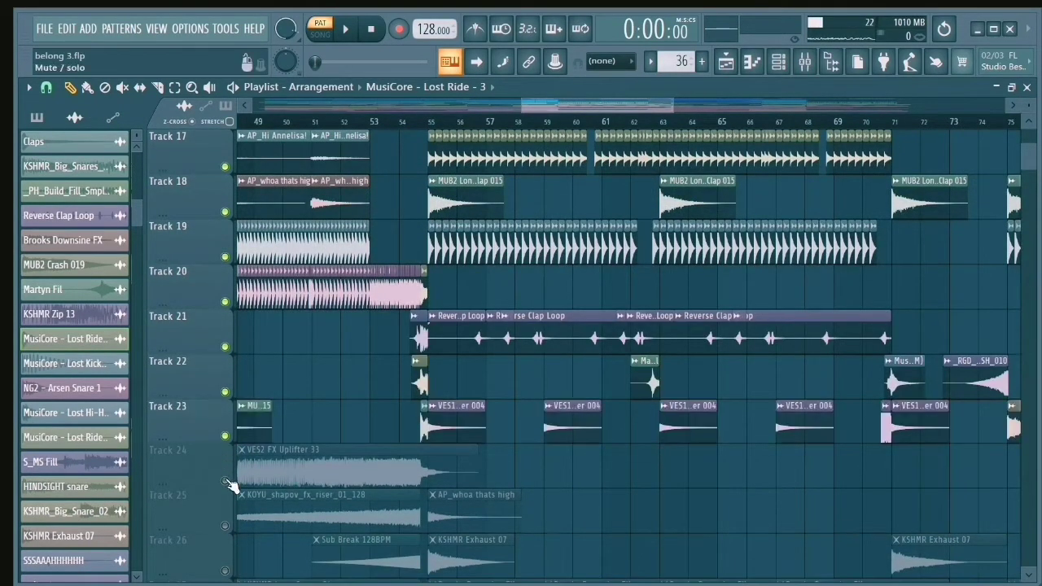
left_click(225, 481)
scroll(232, 456, "down", 3)
left_click_drag(230, 385, 227, 539)
scroll(218, 407, "down", 3)
scroll(218, 400, "down", 3)
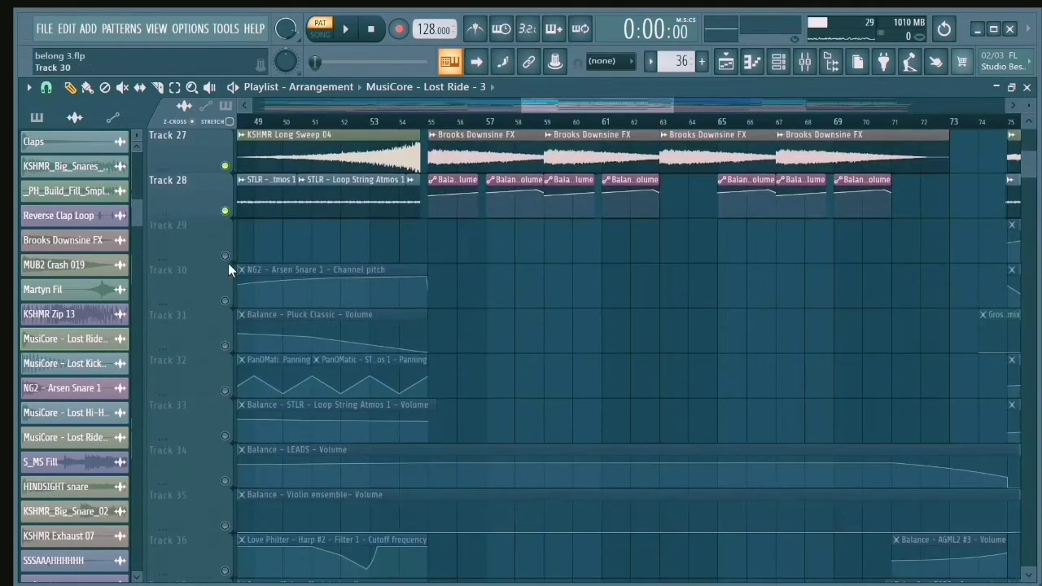
Step: Unmute the automation tracks from Track 29 to Track 33
left_click(225, 255)
left_click(225, 300)
left_click(225, 345)
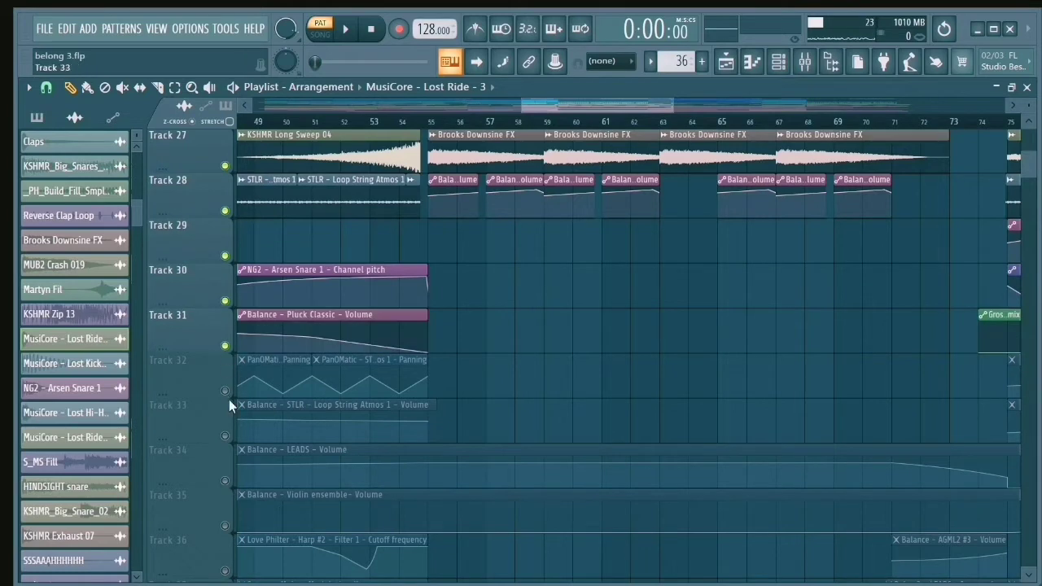
left_click(226, 391)
left_click(226, 435)
Step: Unmute the automation tracks from Track 34 to Track 40
scroll(235, 439, "down", 3)
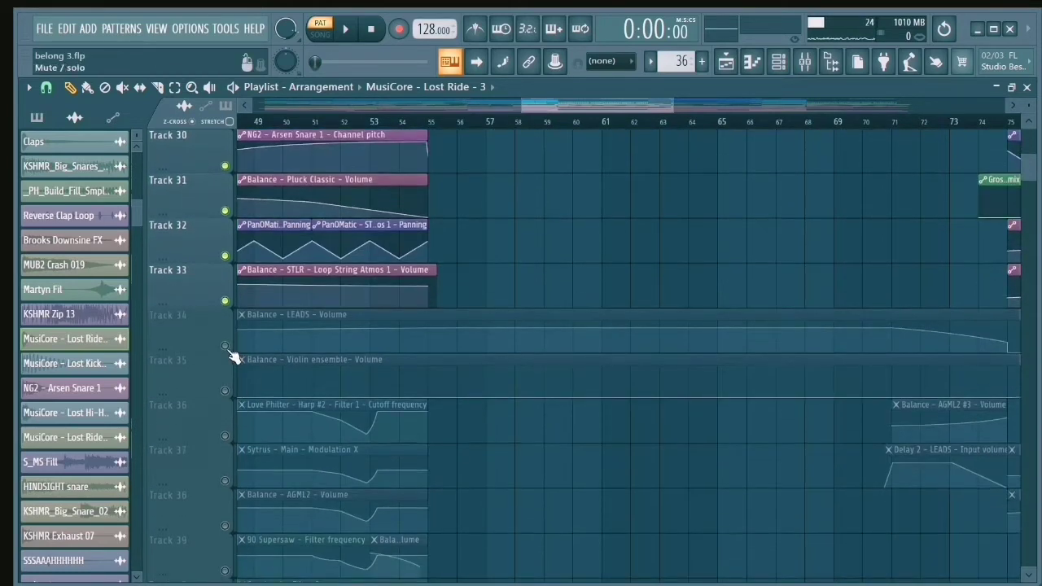
left_click(226, 347)
left_click(225, 392)
scroll(229, 390, "down", 4)
left_click(226, 255)
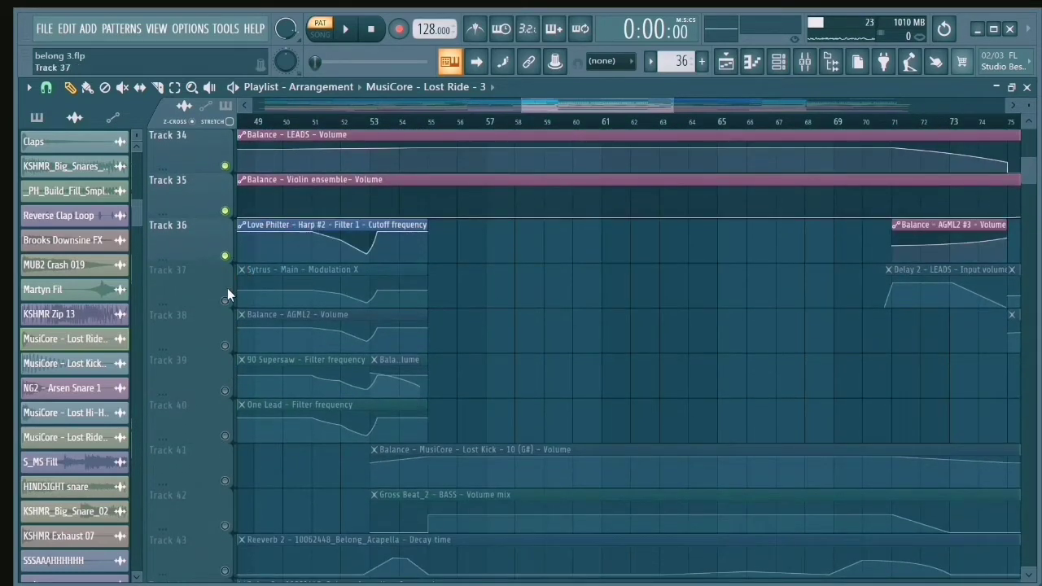
left_click(226, 300)
left_click(226, 346)
left_click(225, 391)
left_click(225, 436)
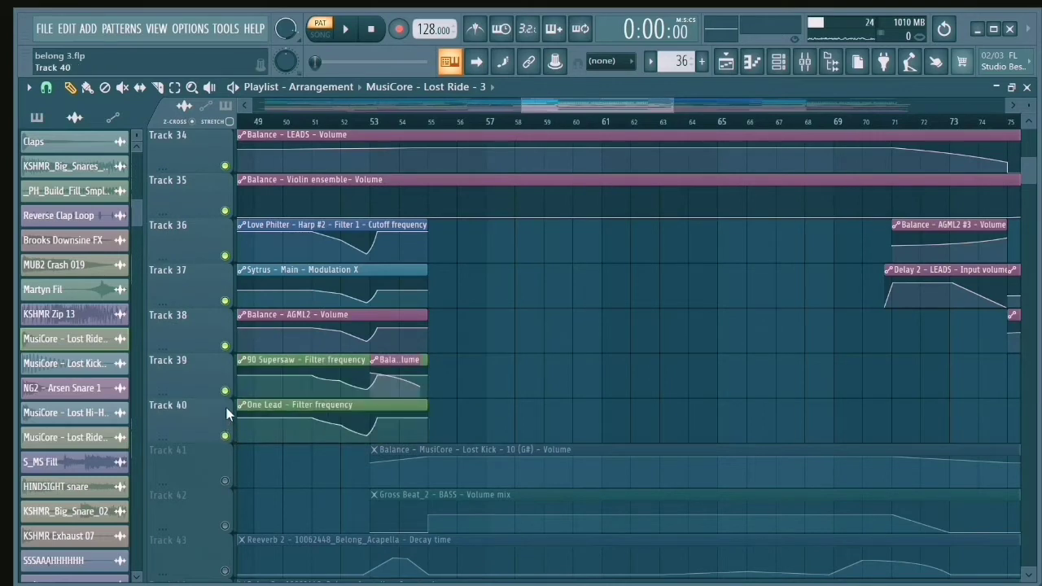
Step: Unmute the kick, bass and acapella automation tracks from Track 41 to Track 45
scroll(226, 423, "down", 3)
left_click(225, 345)
left_click(226, 390)
scroll(226, 391, "down", 3)
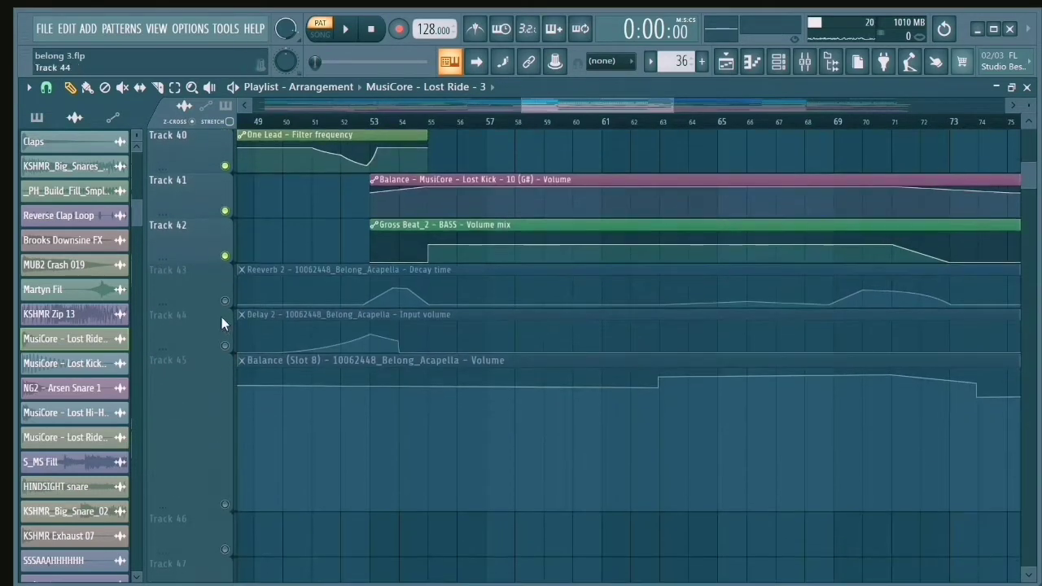
left_click(225, 300)
left_click(225, 345)
left_click(225, 390)
Step: Reduce the height of Track 45 to match the other playlist tracks
right_click(205, 427)
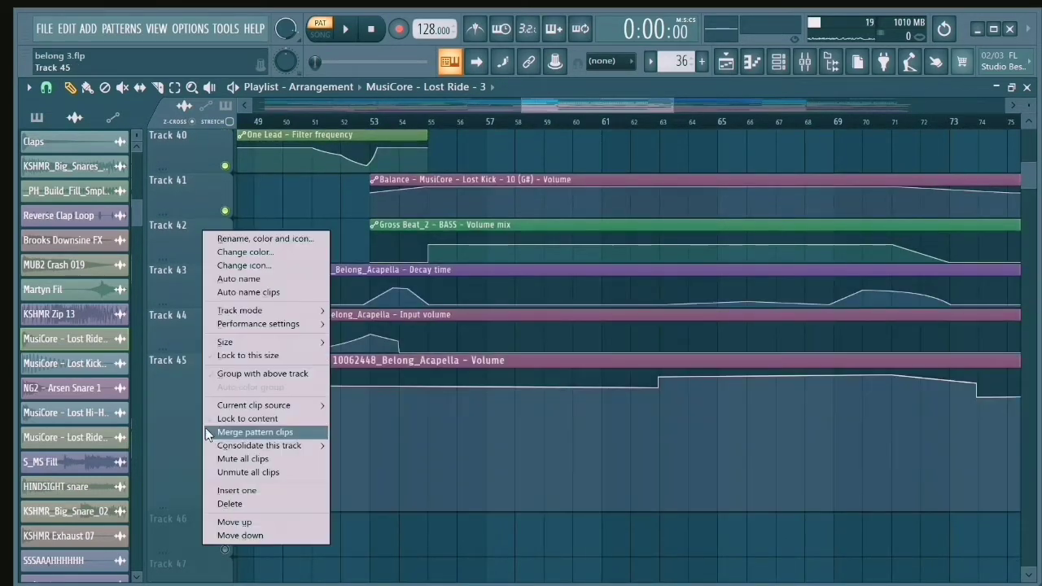
mouse_move(313, 342)
left_click(356, 368)
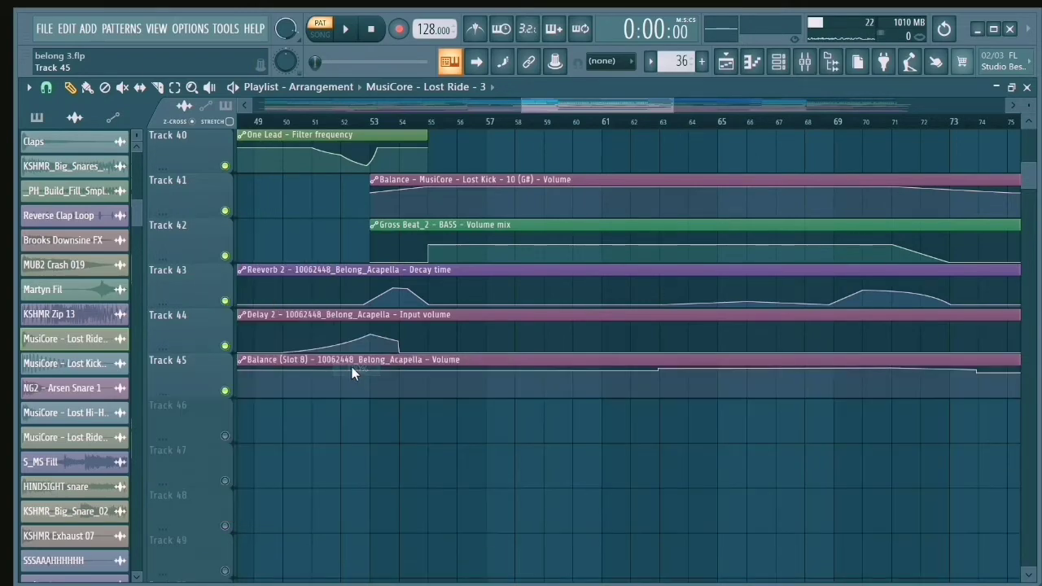
Step: Play the song from about bar 38 with only the drum and effects tracks audible
scroll(350, 355, "up", 5)
scroll(350, 354, "up", 3)
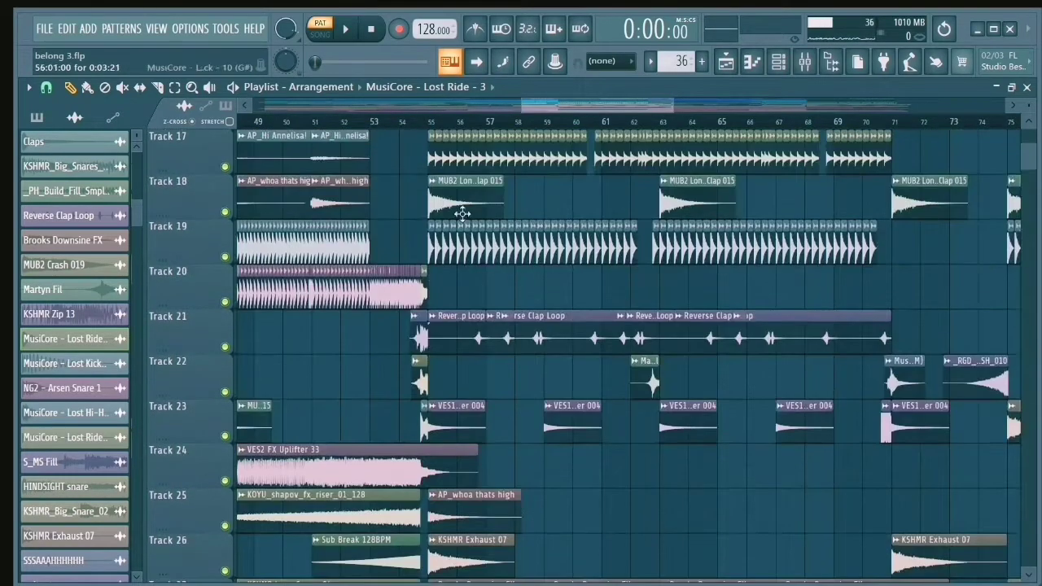
left_click_drag(573, 107, 514, 119)
scroll(412, 228, "up", 2)
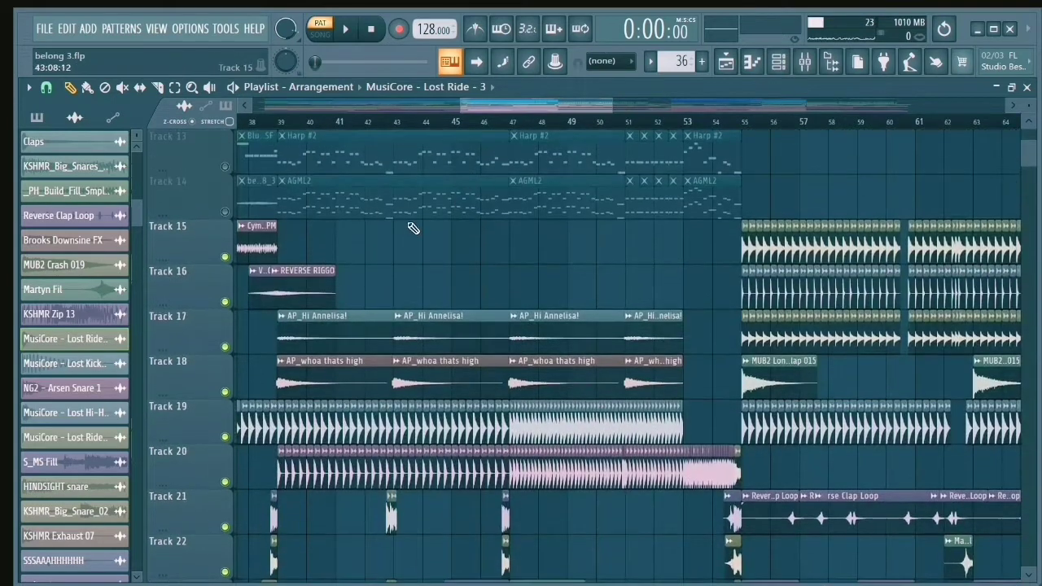
left_click(262, 125)
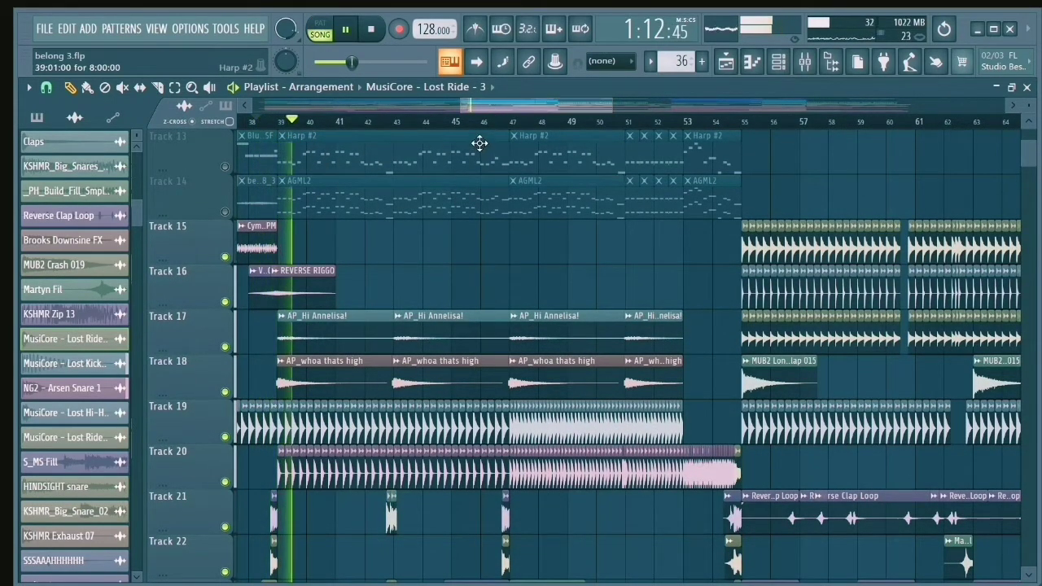
scroll(568, 263, "down", 4)
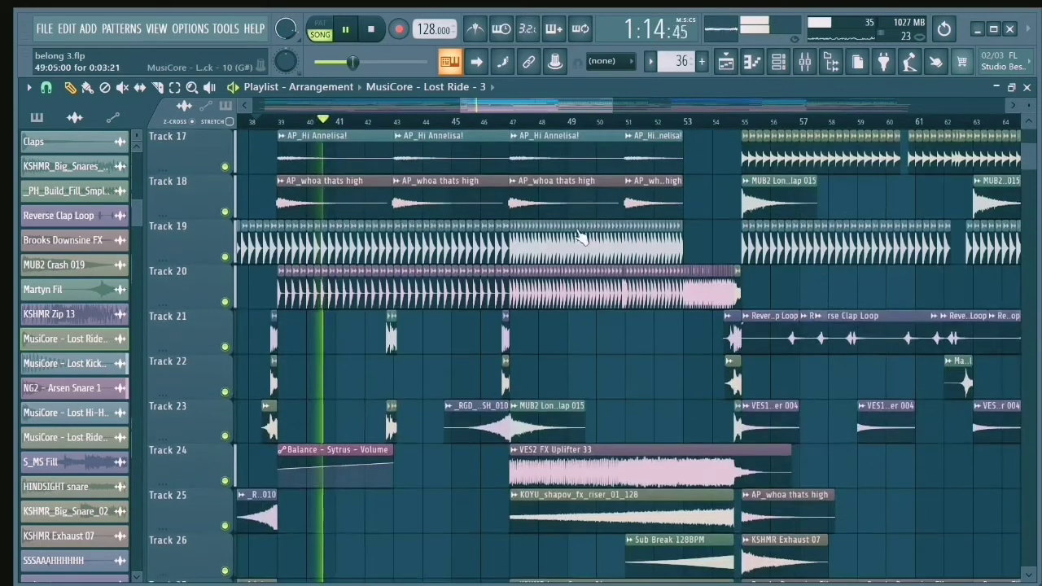
scroll(458, 345, "up", 1)
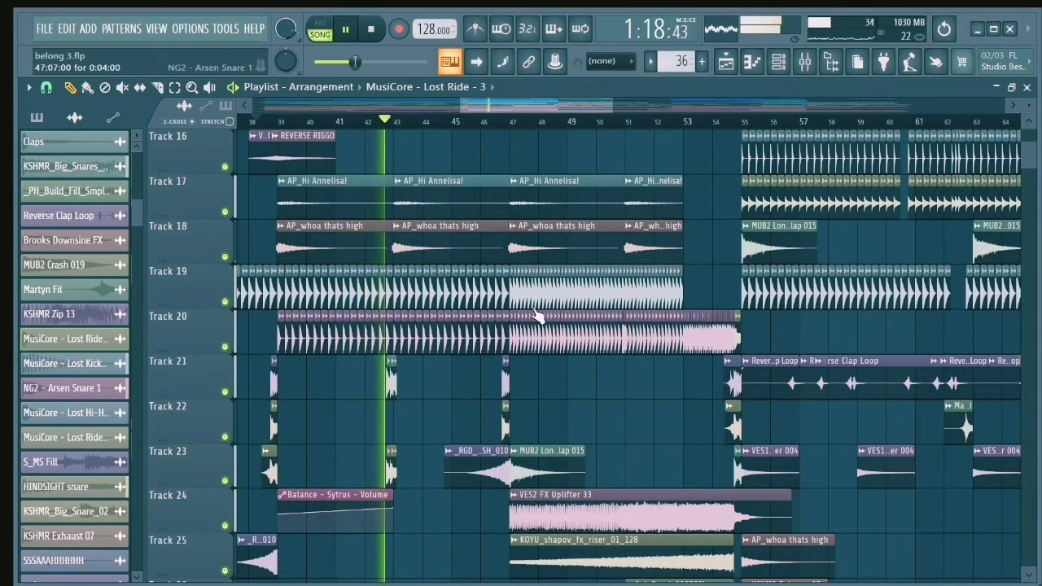
Step: Follow the playback through the build-up from about bar 43 to bar 52, examining the snare, riser and sweep clips
scroll(552, 107, "right", 3)
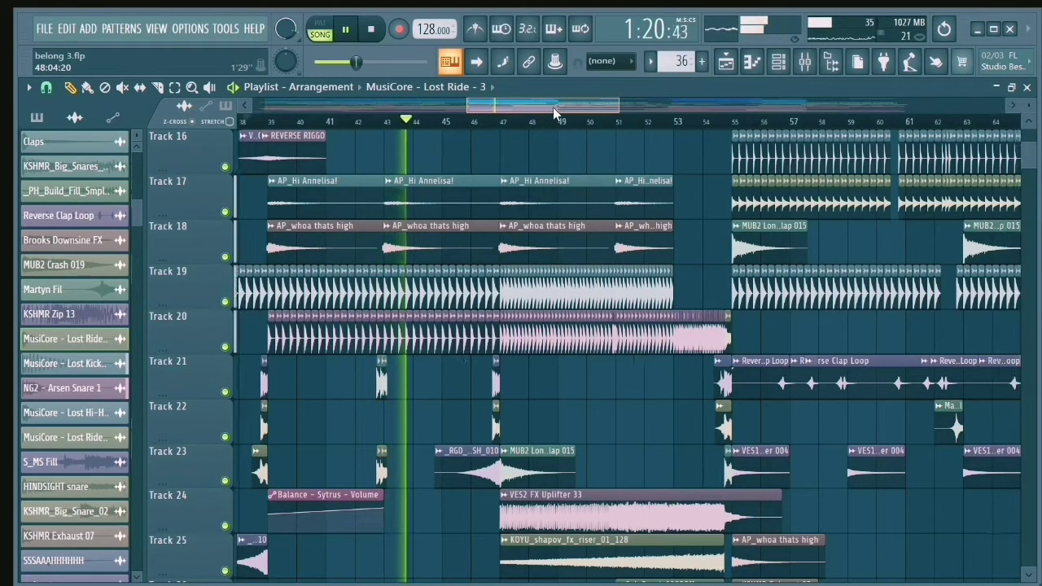
scroll(539, 321, "down", 10)
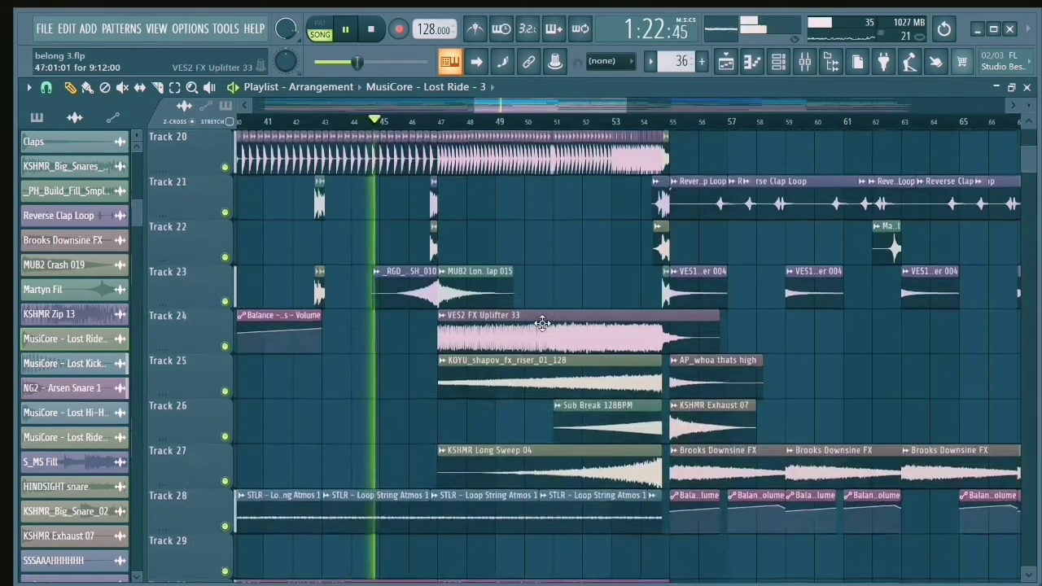
scroll(539, 322, "up", 7)
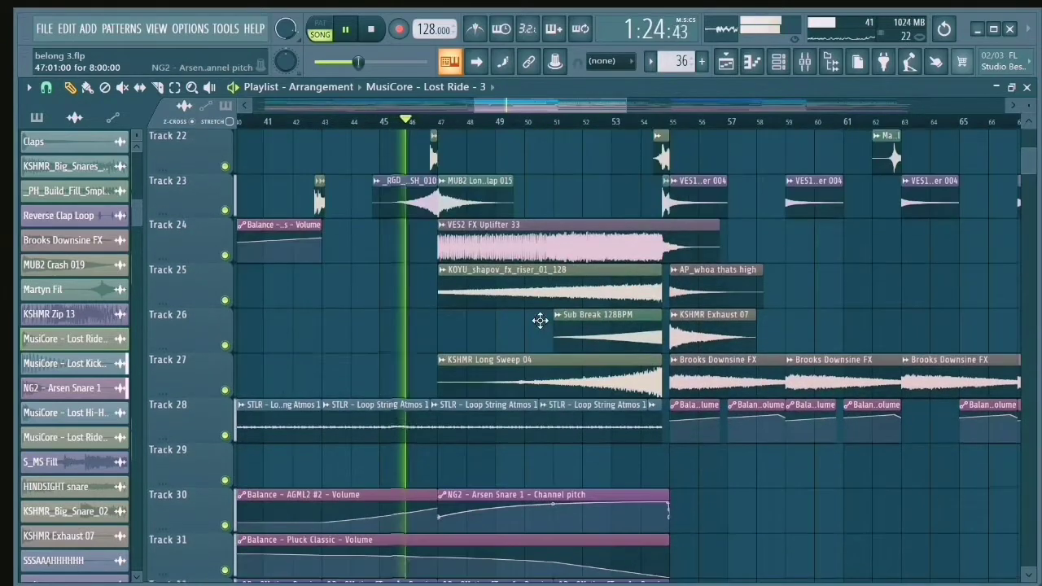
scroll(540, 321, "up", 2)
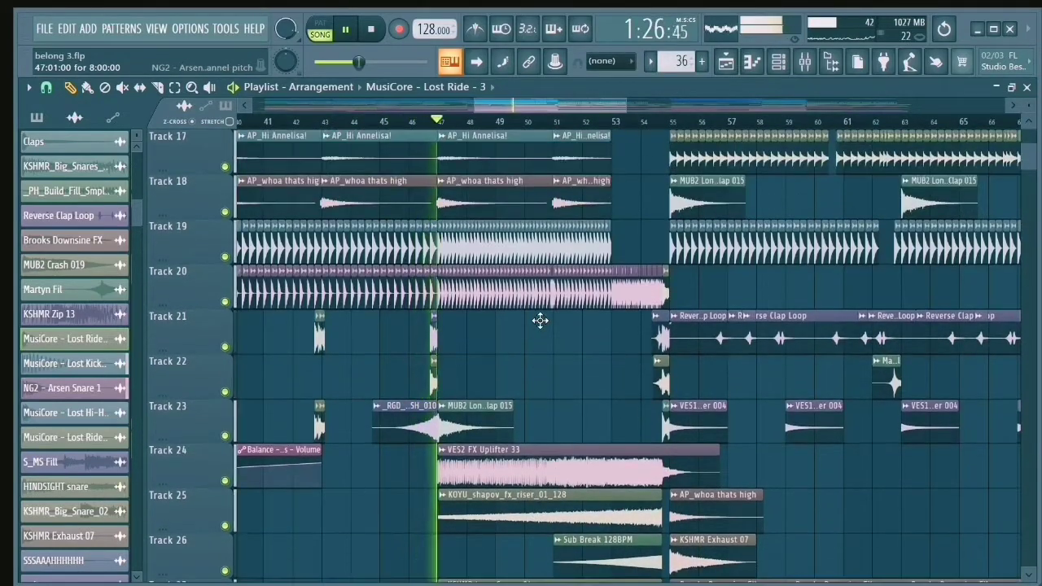
scroll(537, 320, "up", 2)
left_click_drag(543, 108, 556, 107)
scroll(551, 163, "down", 1)
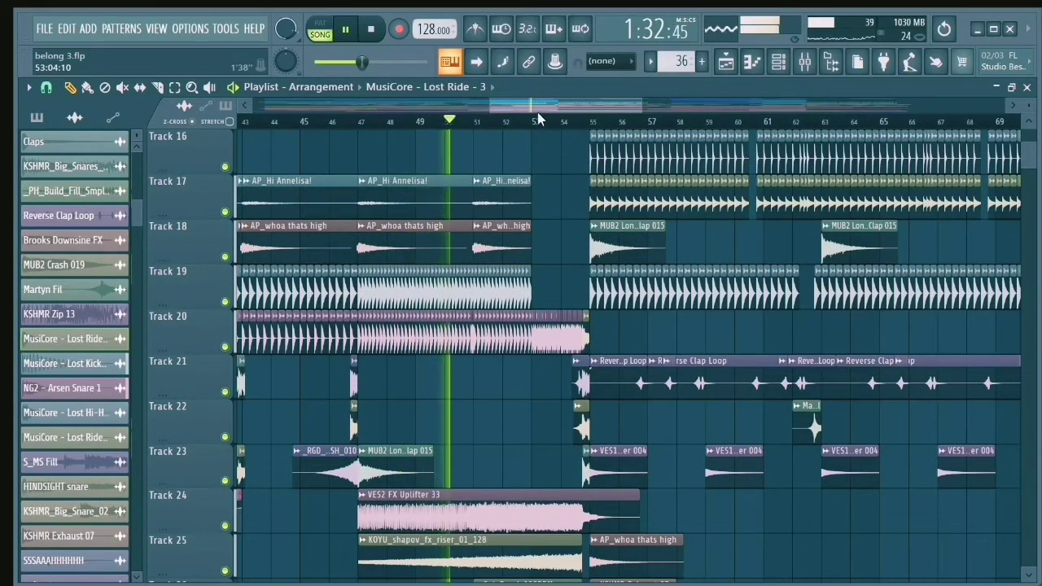
left_click_drag(538, 108, 544, 108)
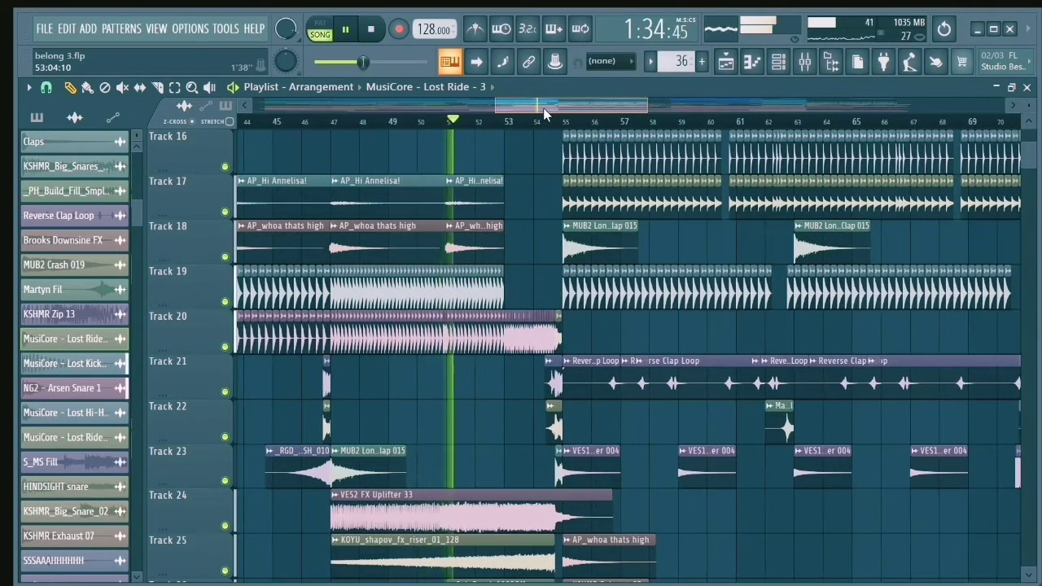
scroll(536, 330, "down", 1)
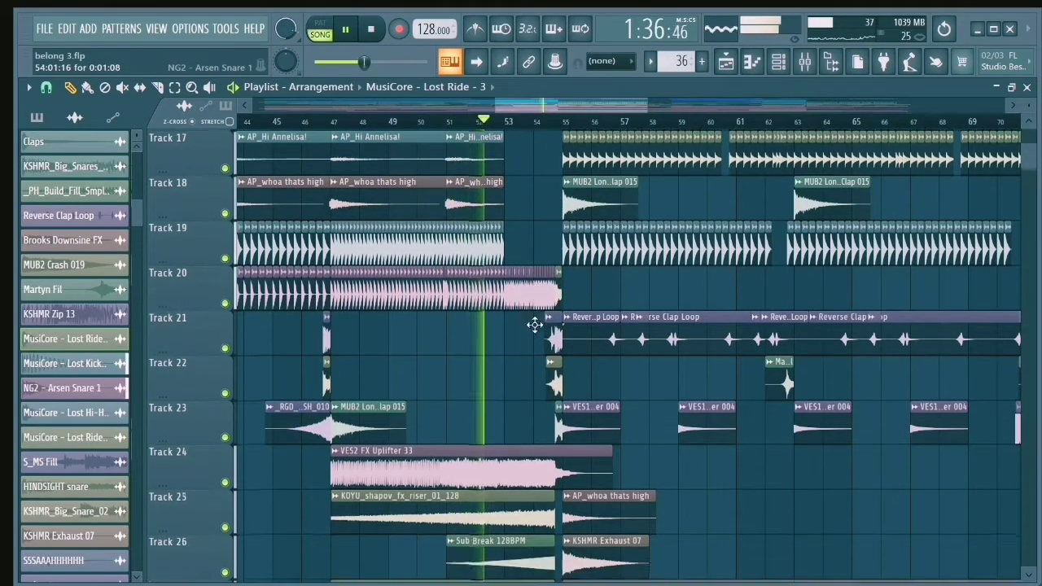
Step: Follow the drums and effects through the drop from bar 55 and pause playback at about bar 63
left_click_drag(534, 105, 588, 108)
scroll(581, 214, "up", 3)
scroll(584, 263, "down", 2)
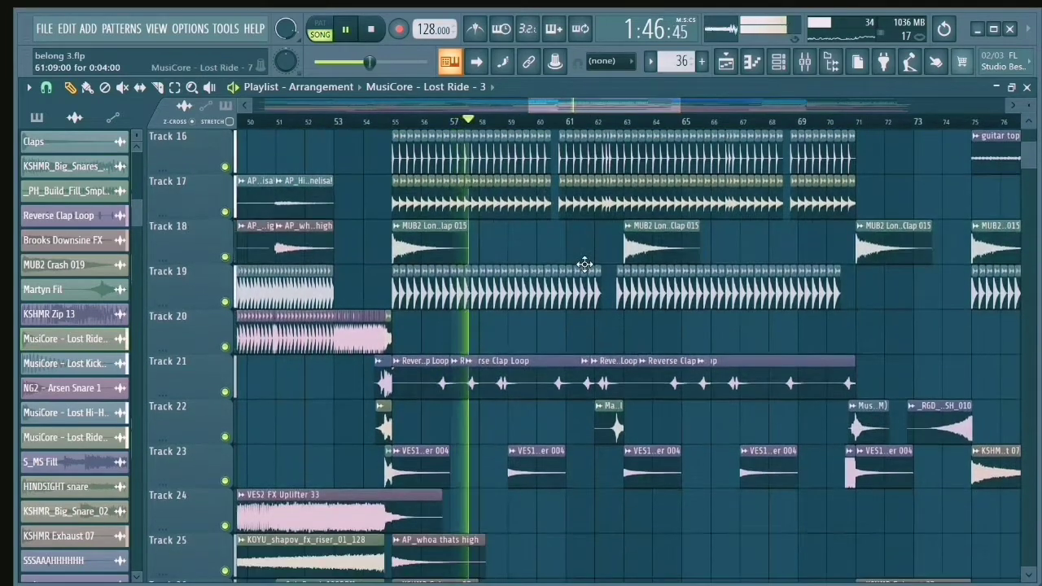
scroll(584, 263, "down", 5)
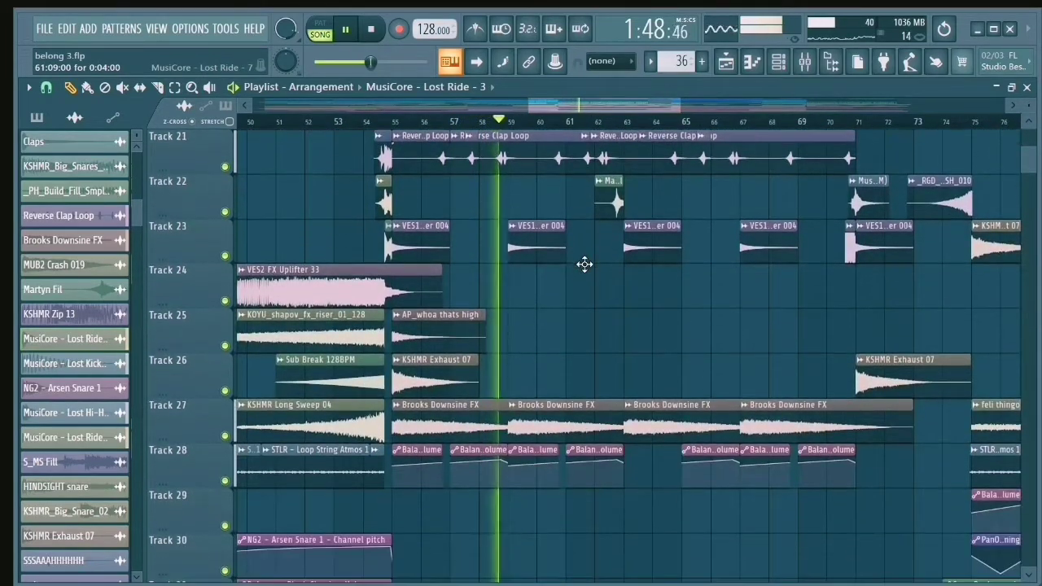
left_click_drag(579, 109, 598, 111)
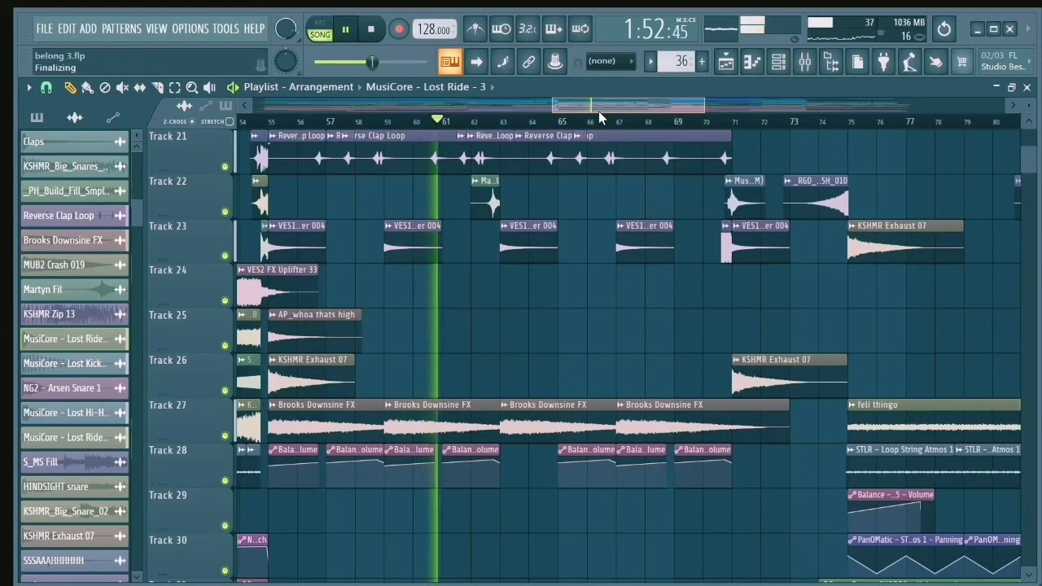
scroll(572, 215, "up", 1)
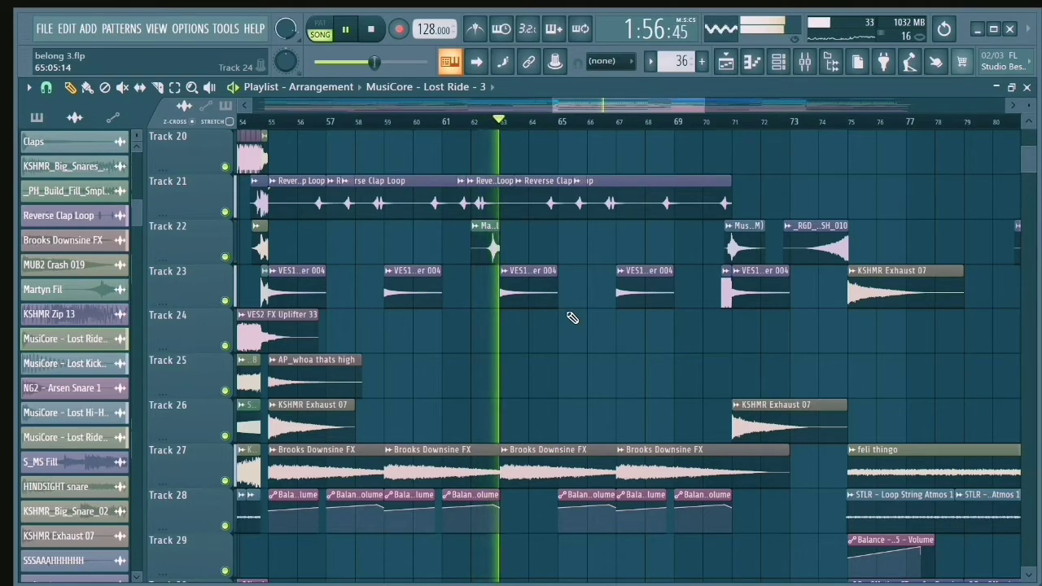
left_click(345, 30)
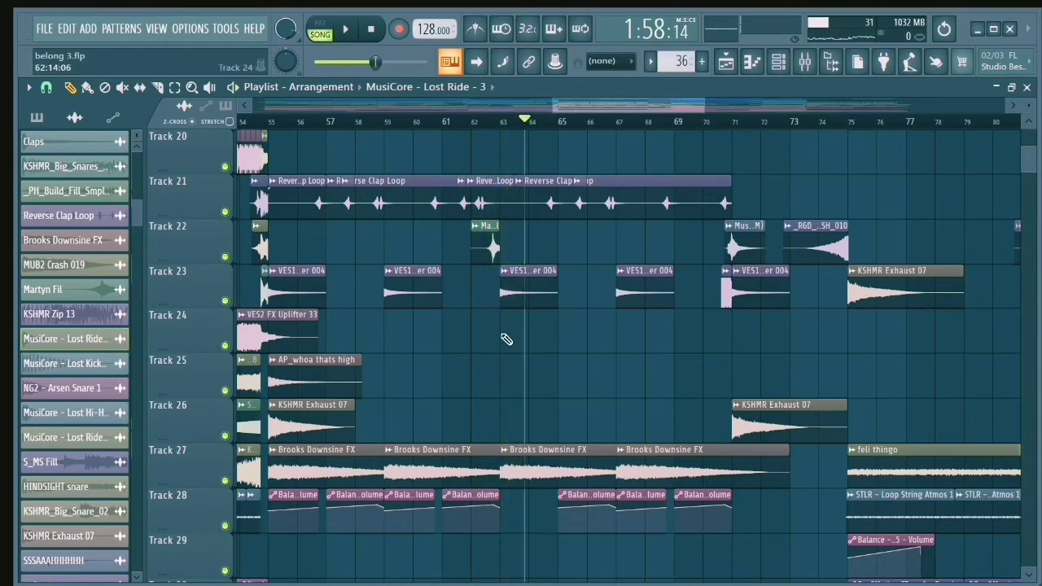
Step: Widen the playlist's visible range and unmute all the tracks above Track 15
scroll(507, 337, "down", 3)
left_click_drag(626, 106, 860, 125)
scroll(759, 293, "down", 4)
scroll(731, 270, "up", 10)
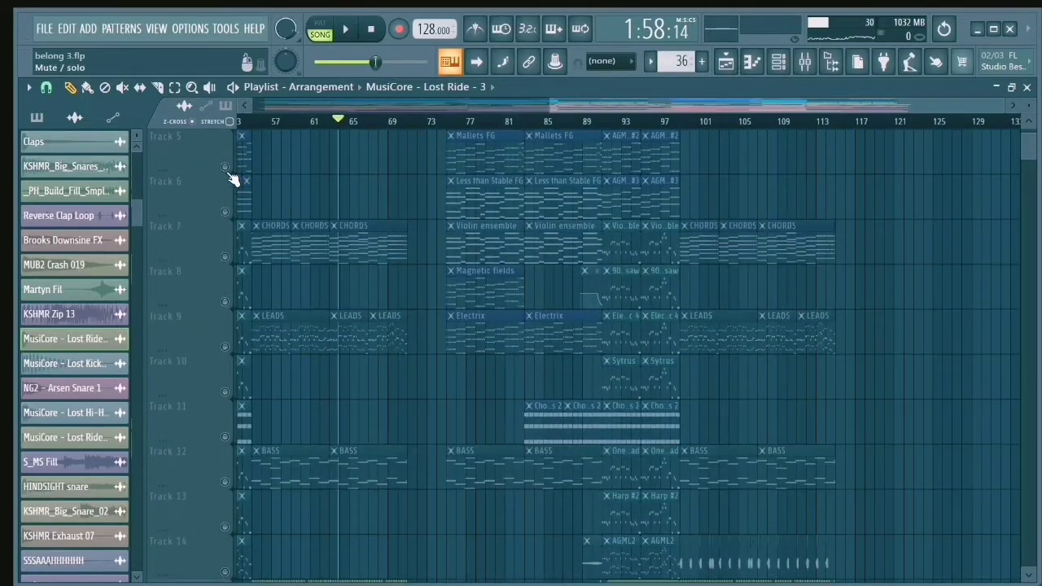
right_click(226, 168)
right_click(226, 168)
Step: Review the whole arrangement down to the automation clips on Track 45 and return the playhead to about bar 2
left_click_drag(686, 107, 391, 167)
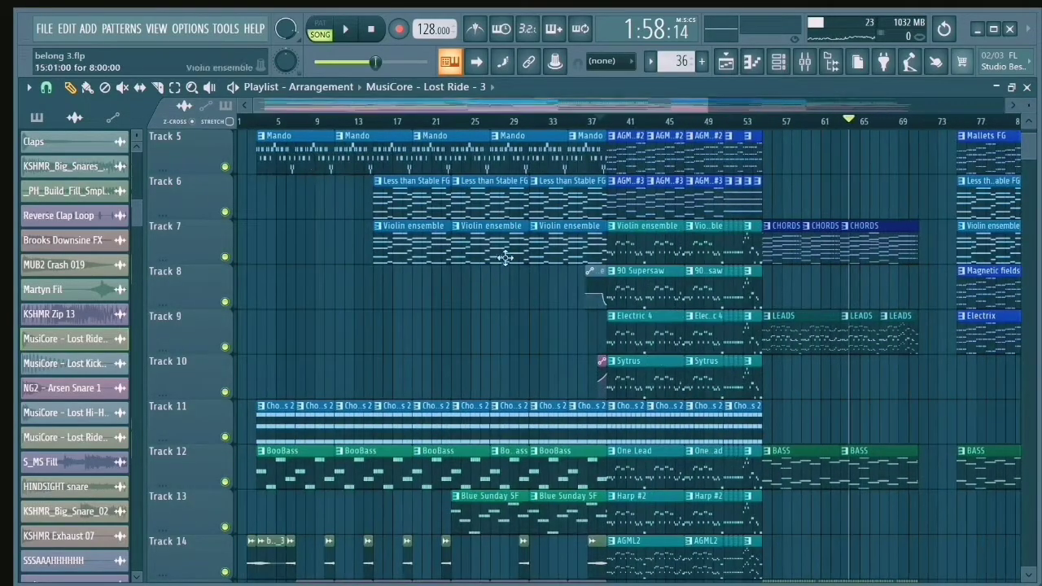
scroll(681, 398, "down", 8)
scroll(681, 398, "down", 9)
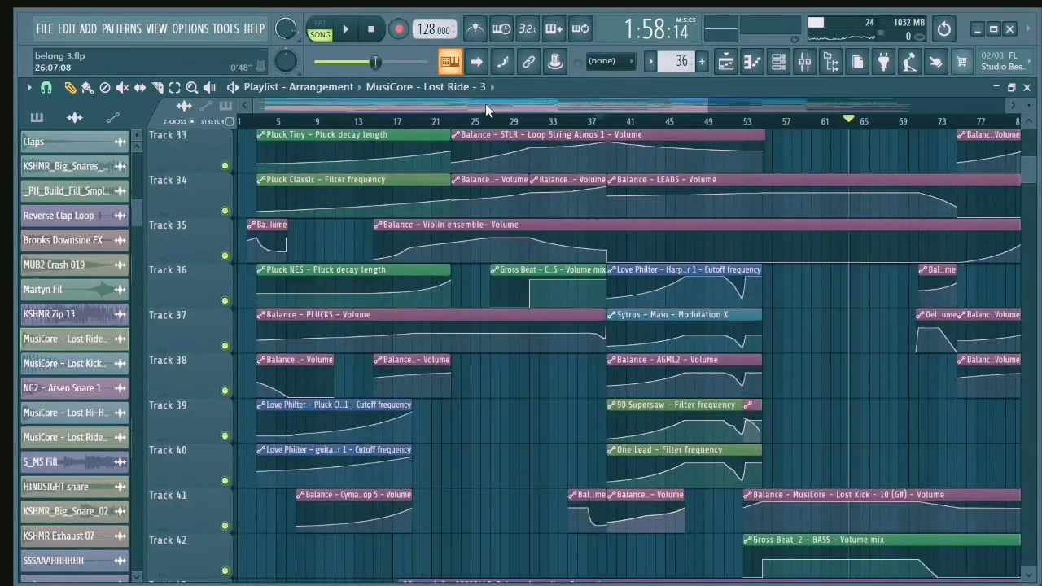
left_click_drag(485, 104, 742, 141)
scroll(694, 217, "down", 4)
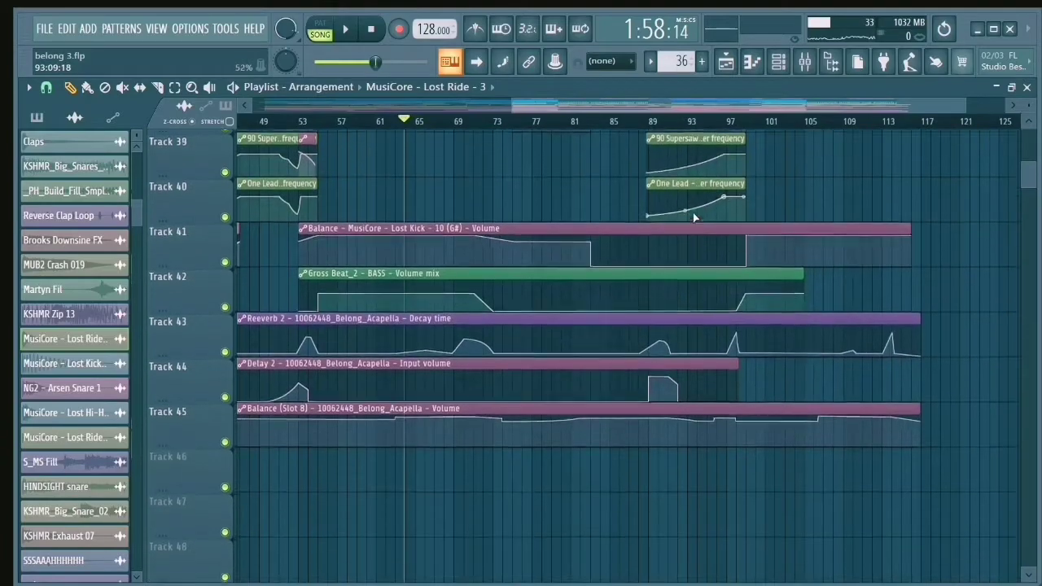
scroll(694, 217, "up", 15)
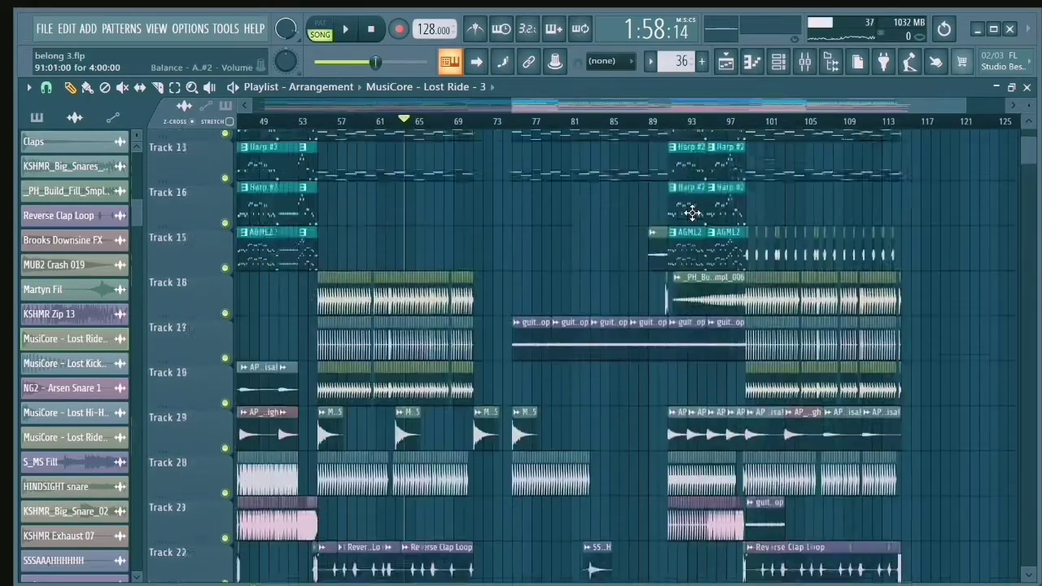
scroll(692, 213, "up", 7)
left_click_drag(592, 129, 295, 154)
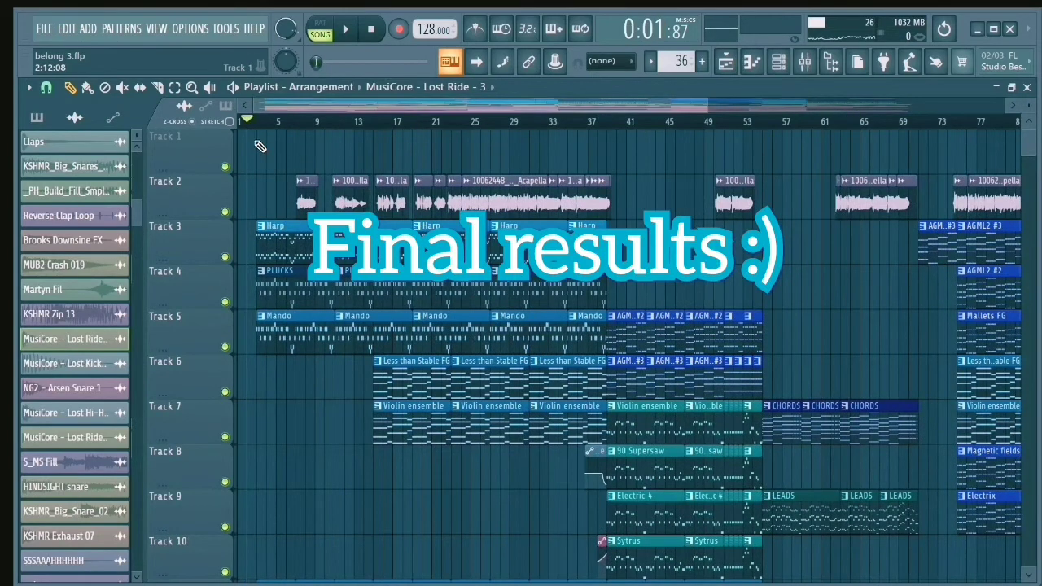